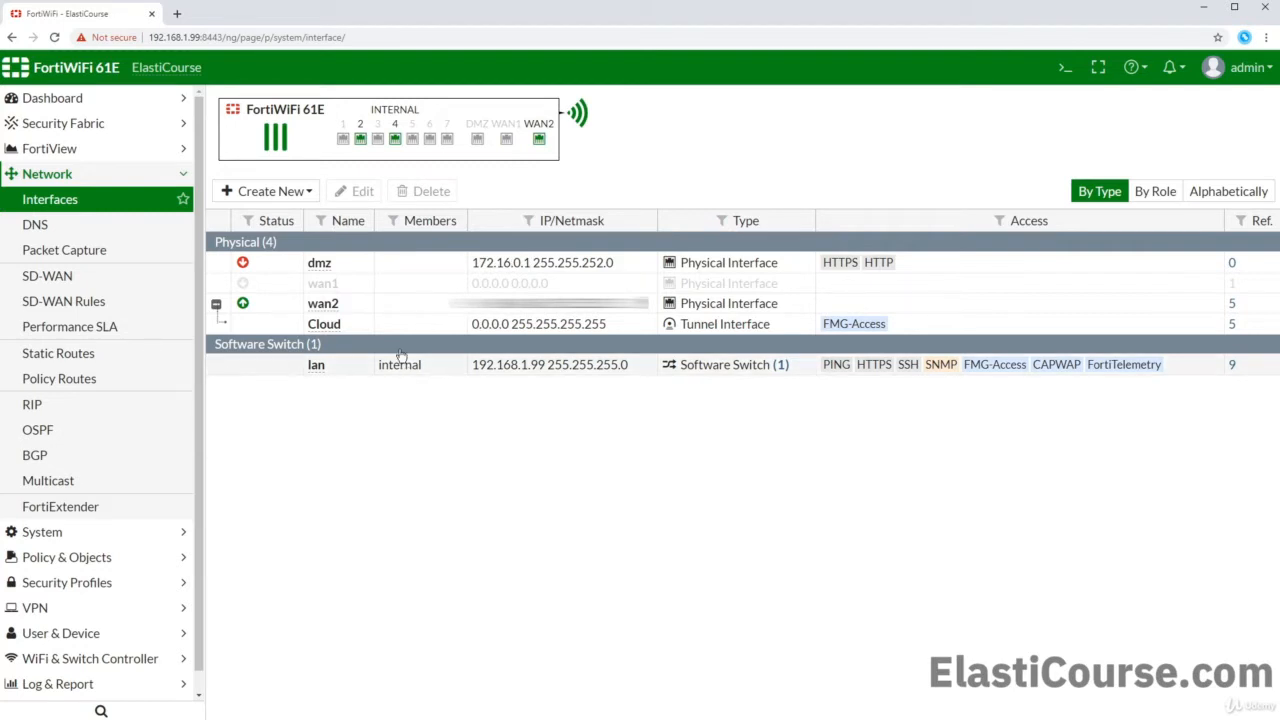
# - Inspect the internal port link details and the lan software switch's members, address, administrative access and DHCP server settings
pyautogui.moveTo(364, 148)
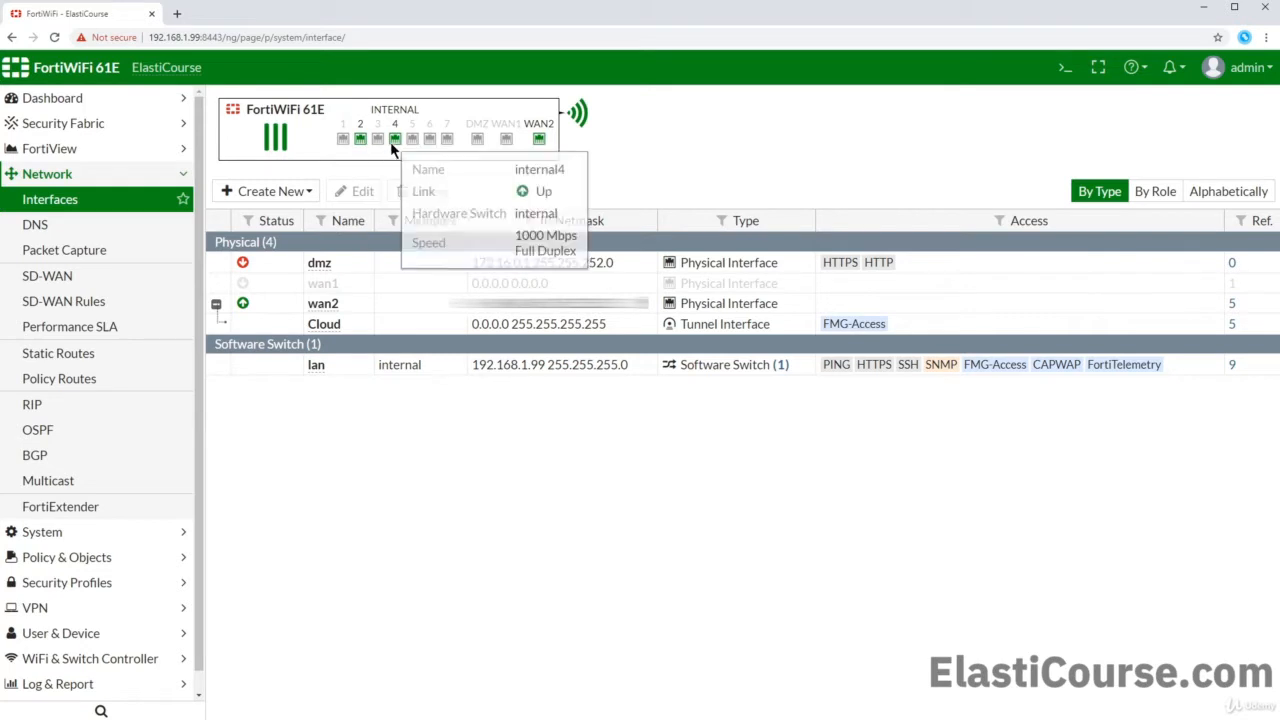
pyautogui.moveTo(416, 144)
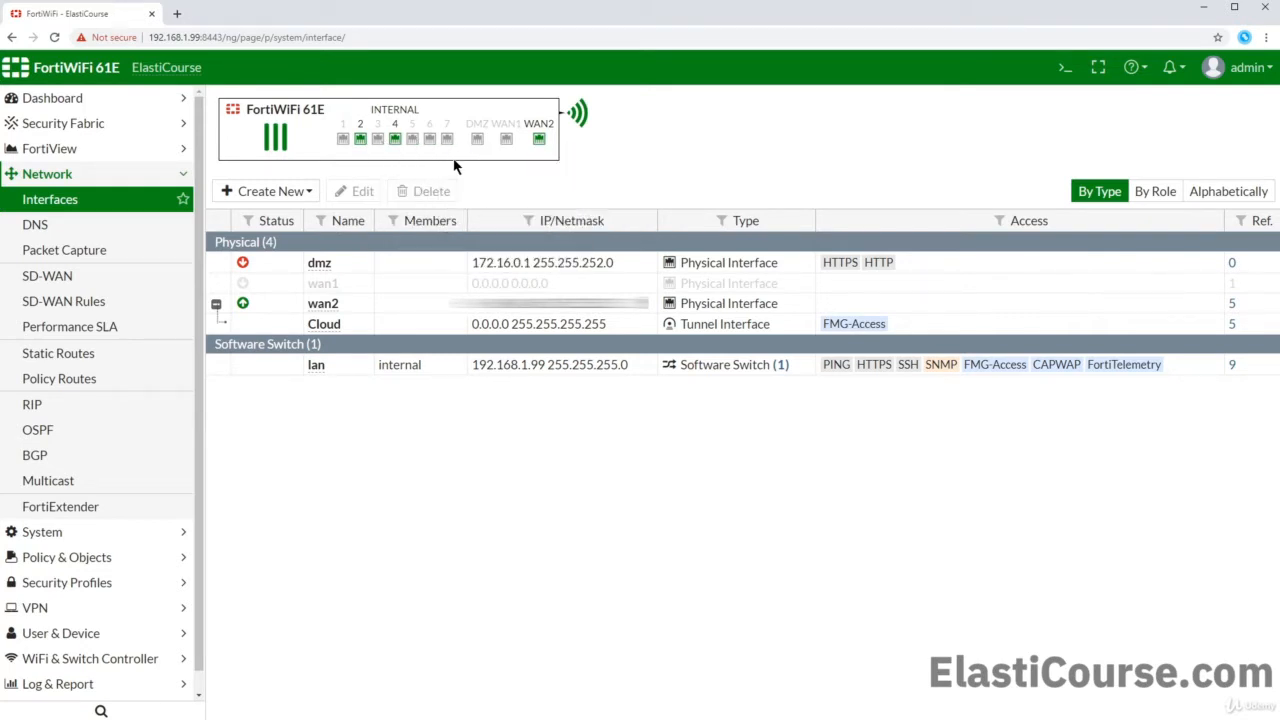
pyautogui.doubleClick(269, 370)
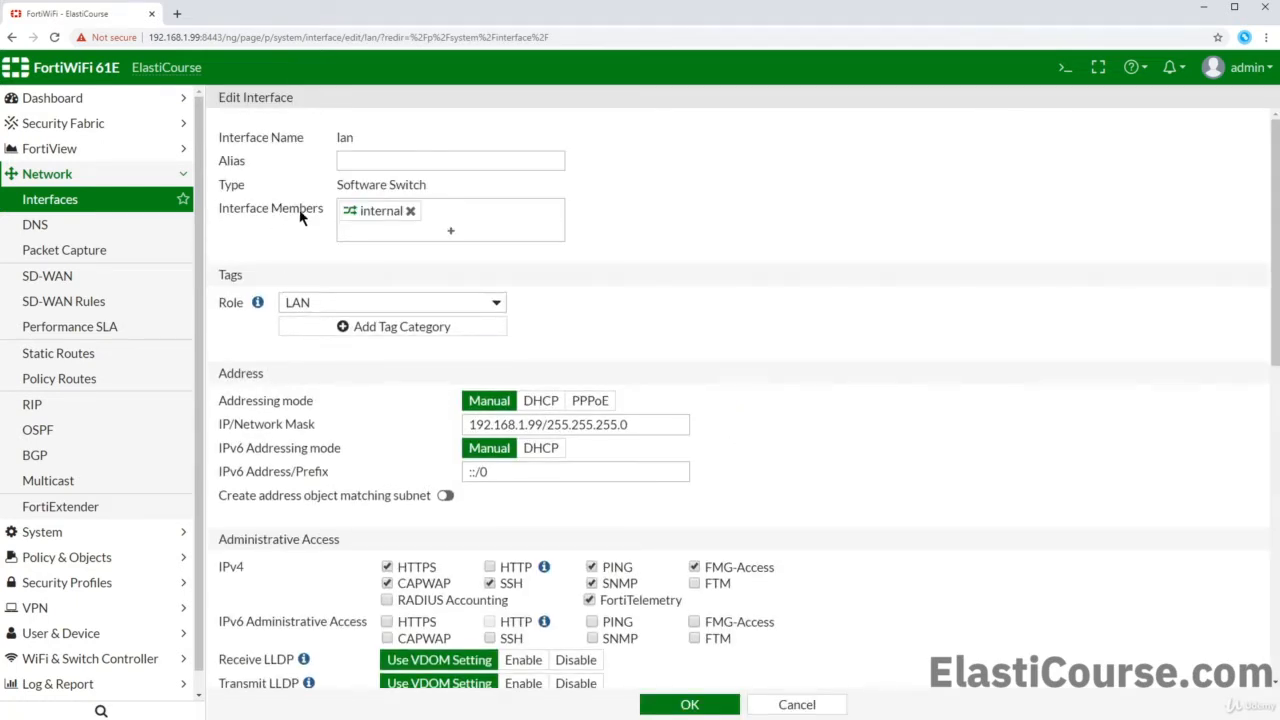
pyautogui.click(418, 240)
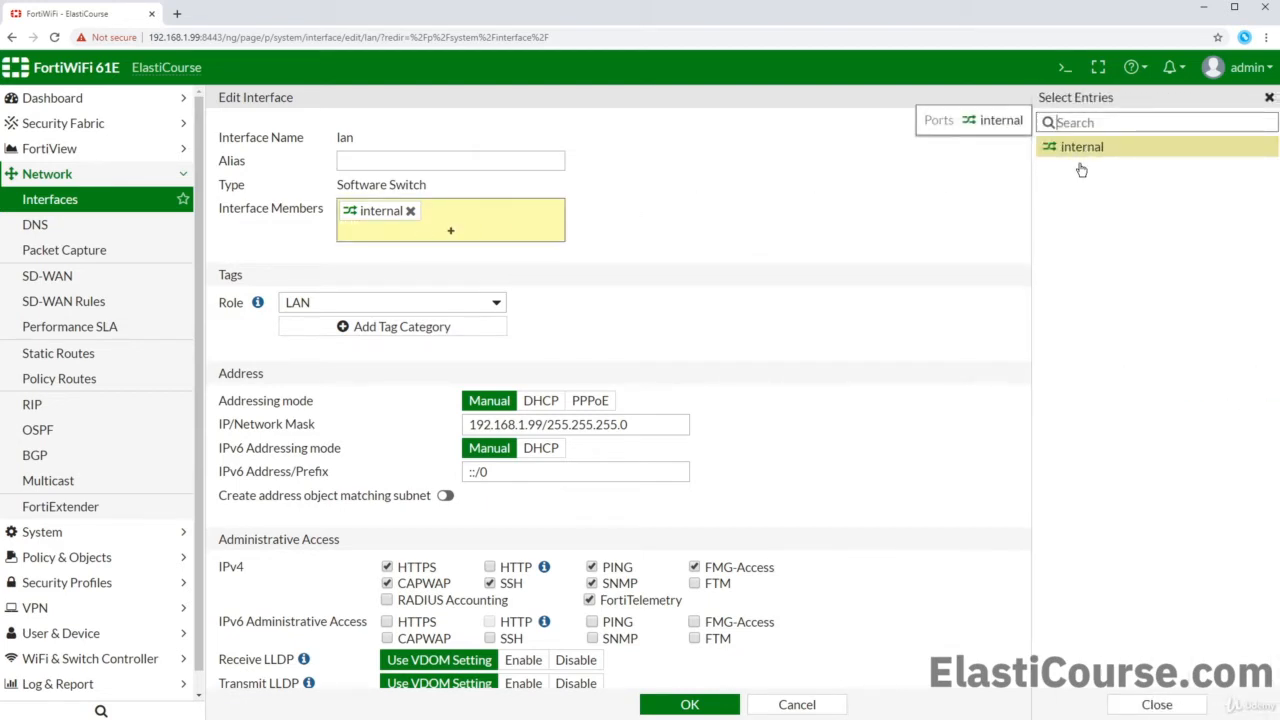
pyautogui.click(1157, 704)
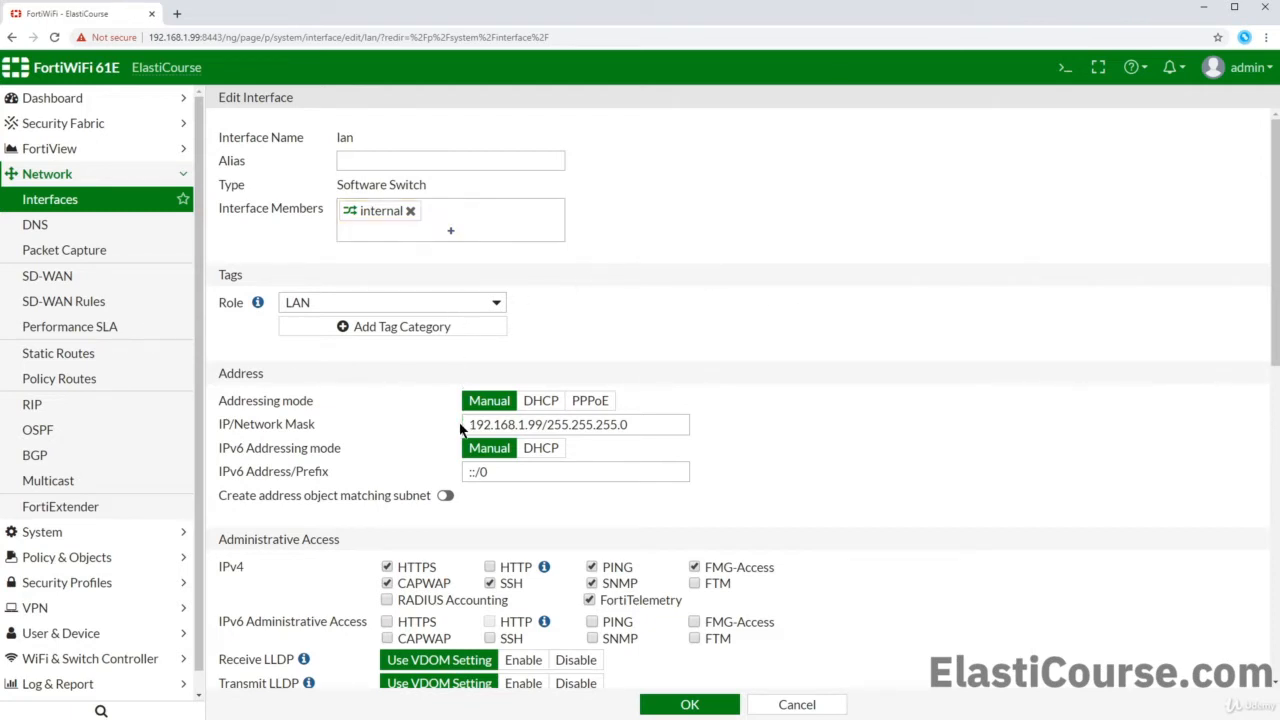
pyautogui.scroll(-4, 455, 430)
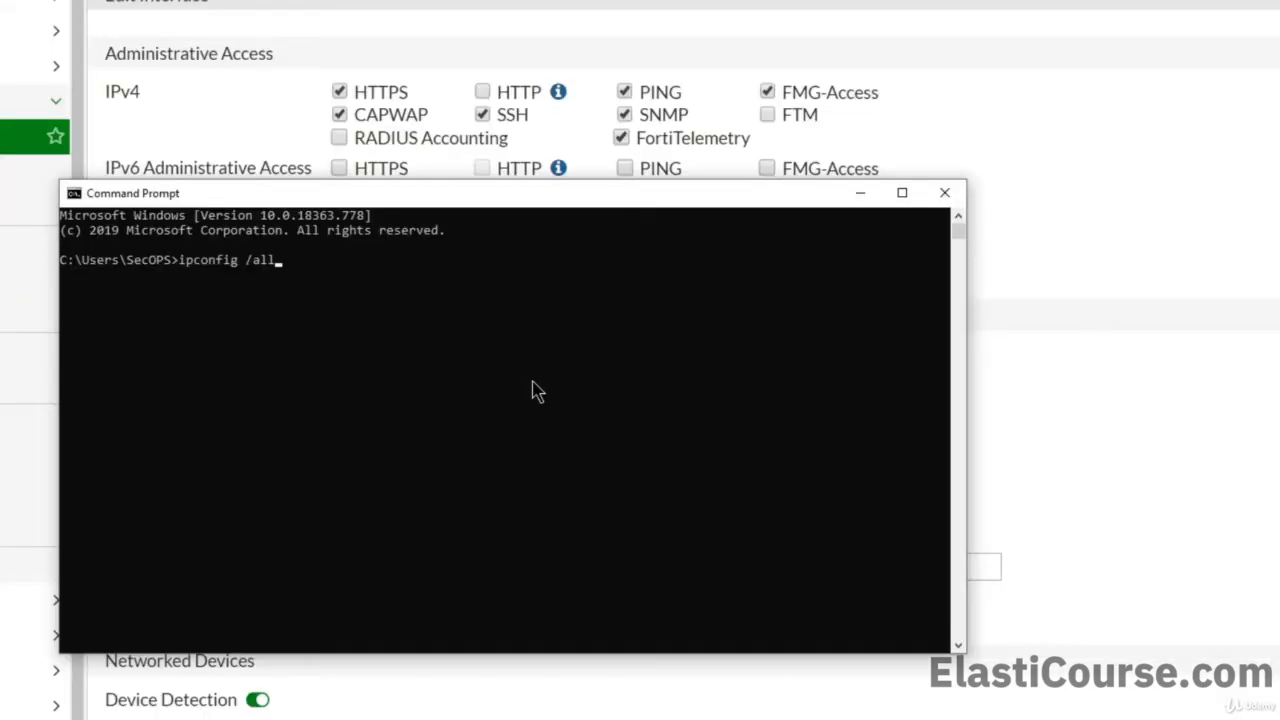
# - Run ipconfig /all in Command Prompt and check the Ethernet adapter's IPv4 address
pyautogui.press('Return')
pyautogui.scroll(20, 535, 390)
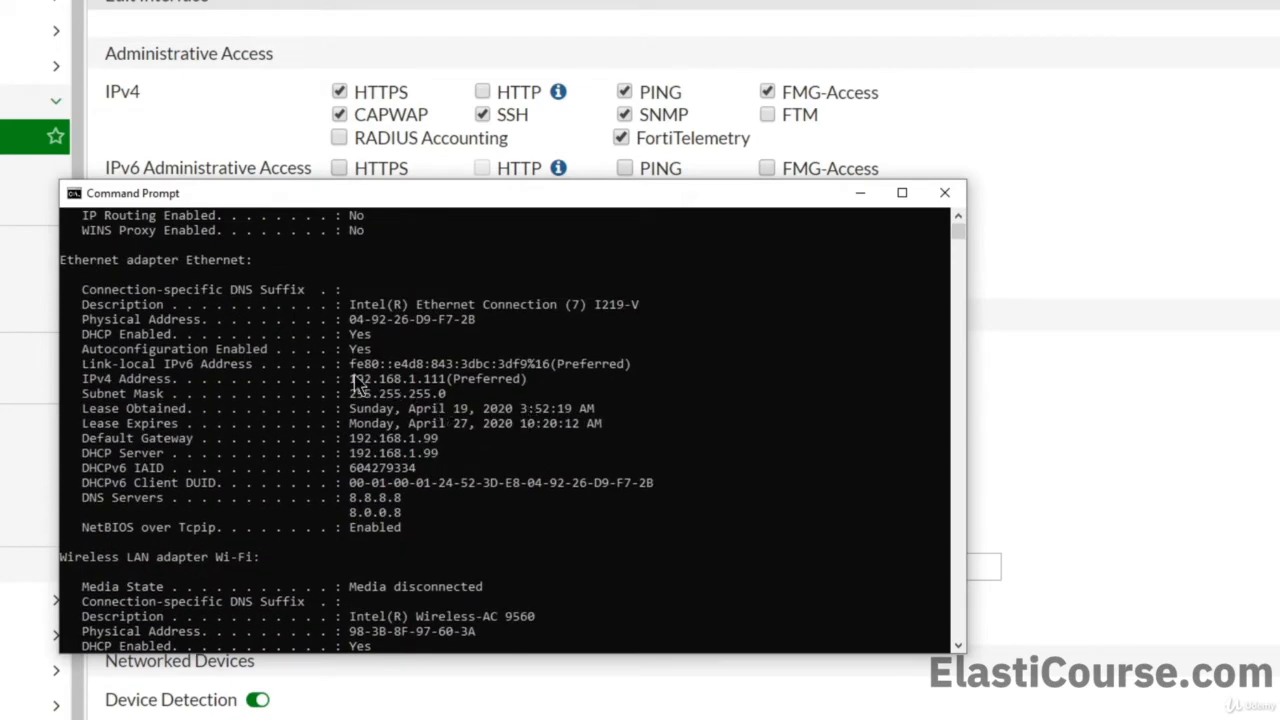
pyautogui.moveTo(350, 380); pyautogui.dragTo(445, 382)
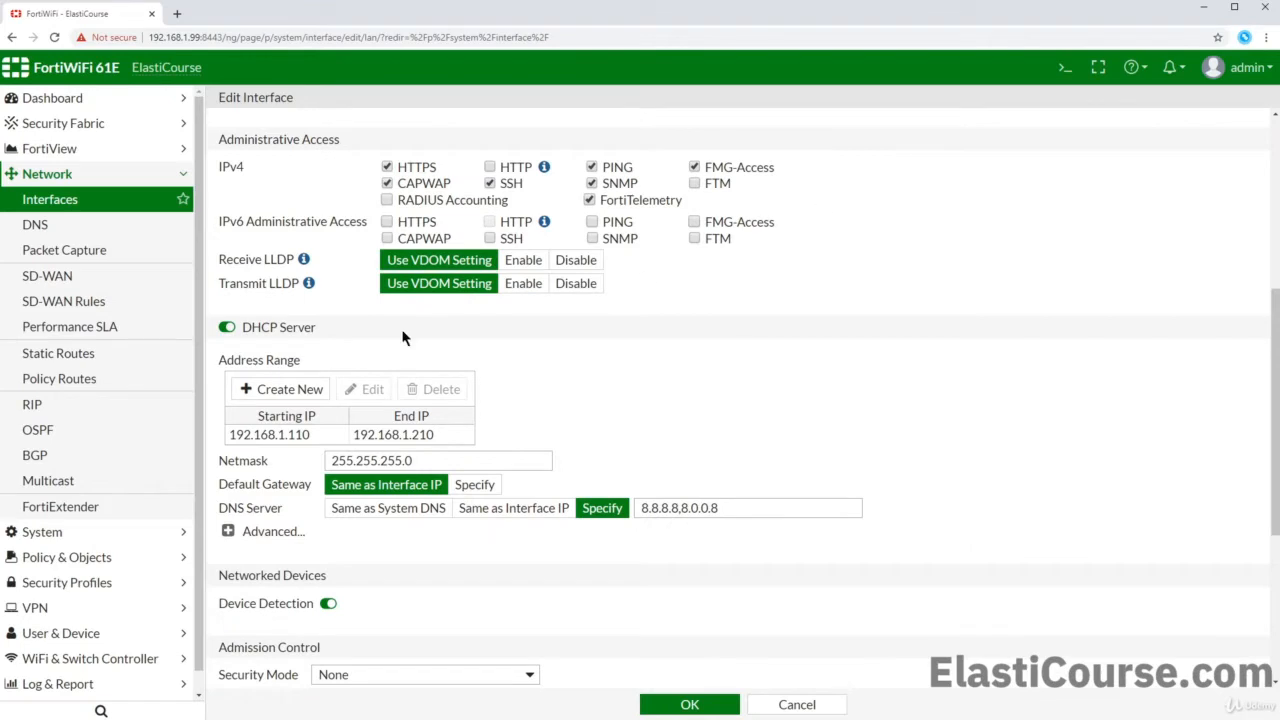
# - Review the IPv4 firewall policies that use the lan interface as their source in the FortiWiFi web interface
pyautogui.click(68, 559)
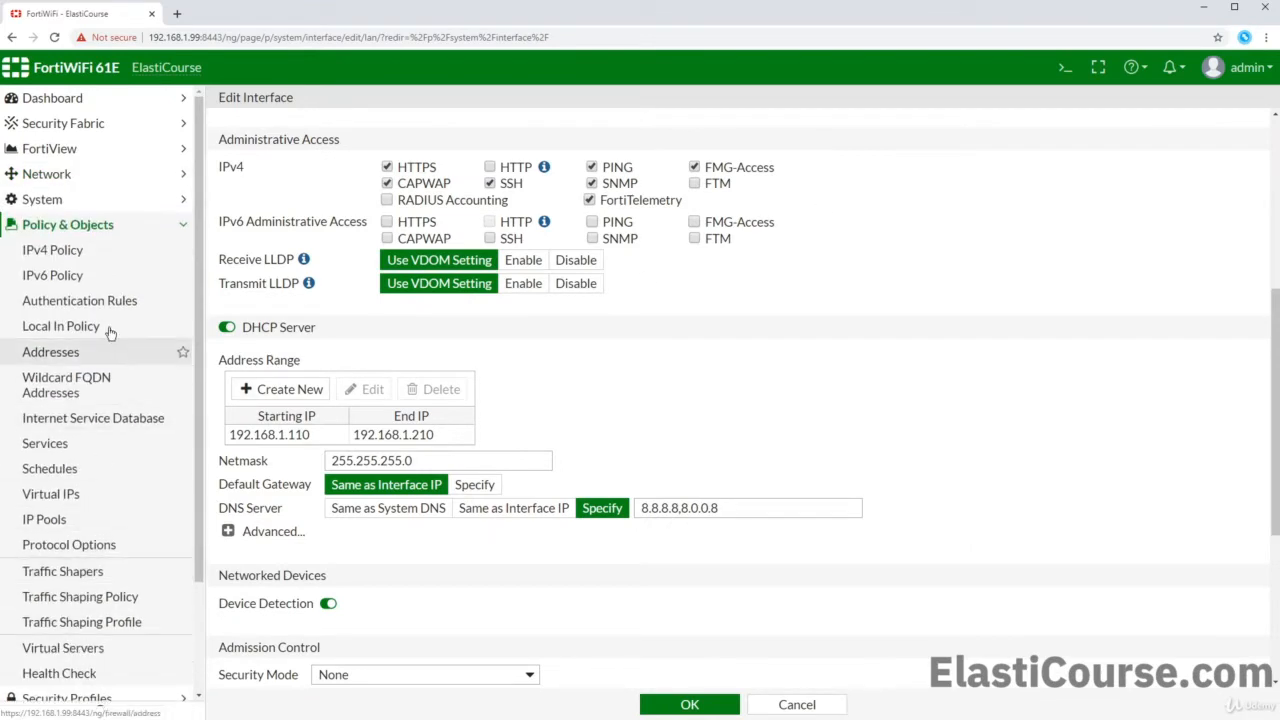
pyautogui.click(93, 253)
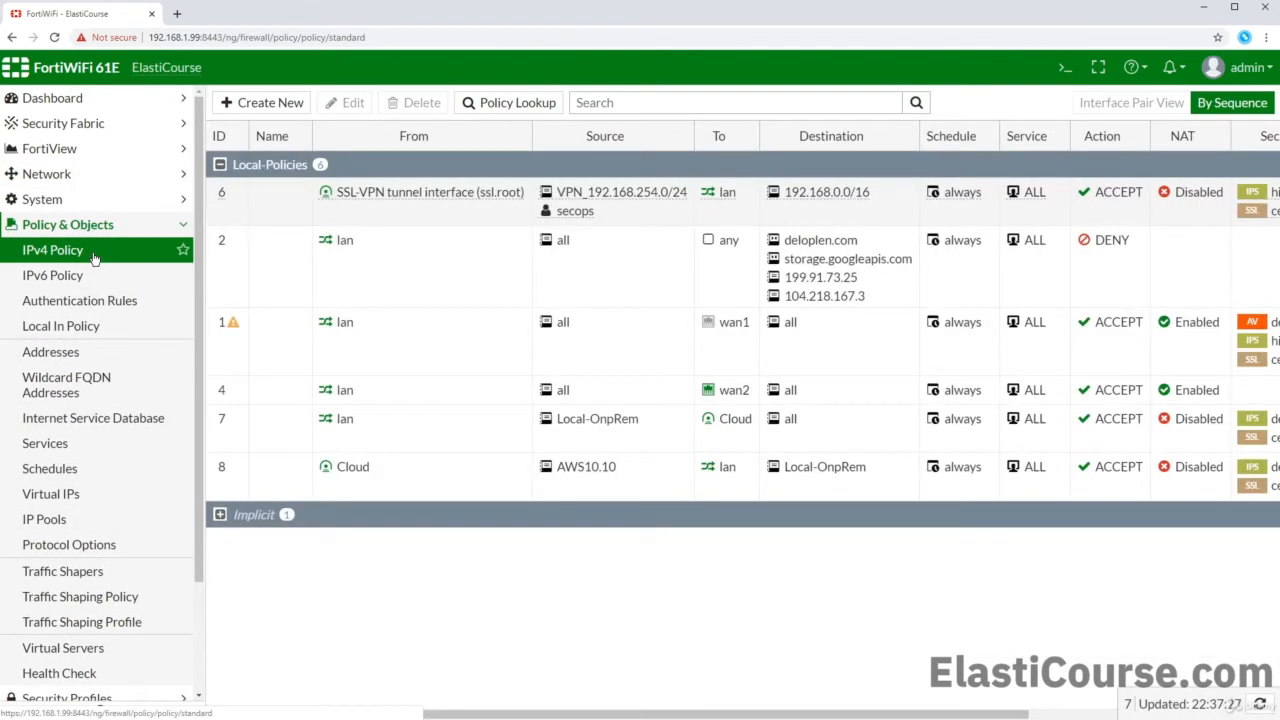
pyautogui.moveTo(343, 390)
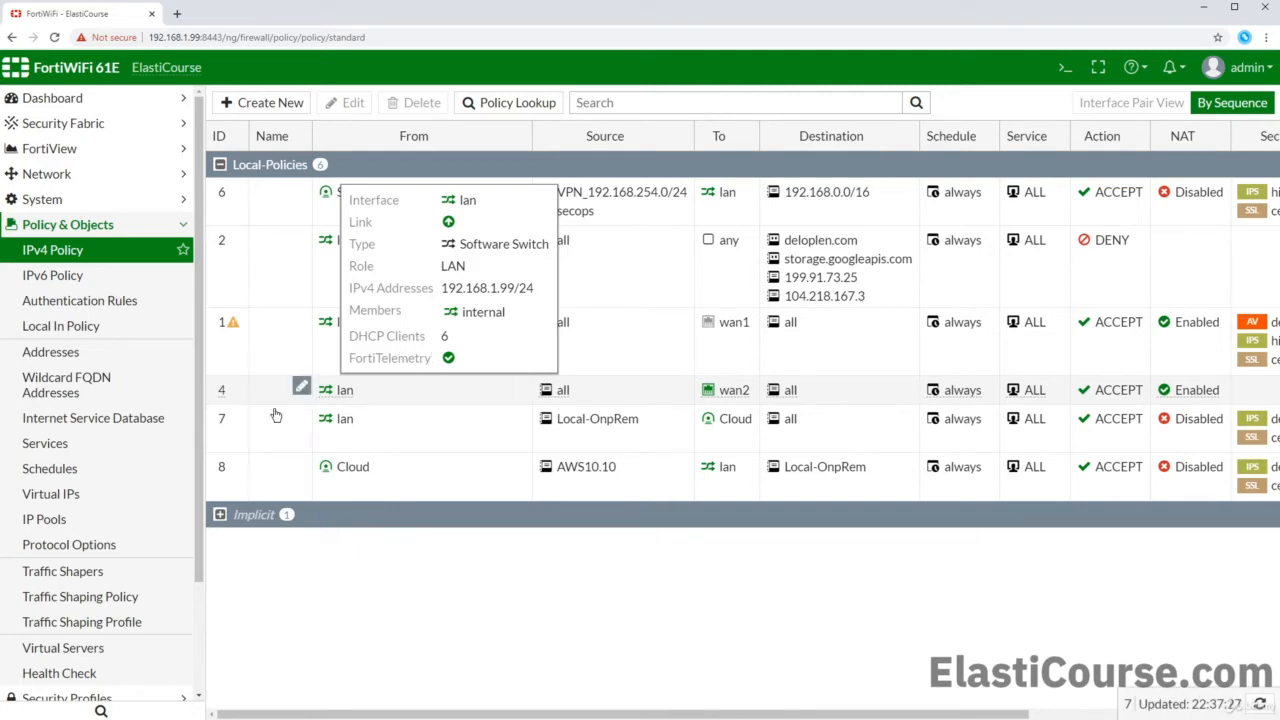
# - Examine the DHCP Monitor for the devices leasing addresses on the lan interface
pyautogui.scroll(-2, 120, 470)
pyautogui.click(66, 690)
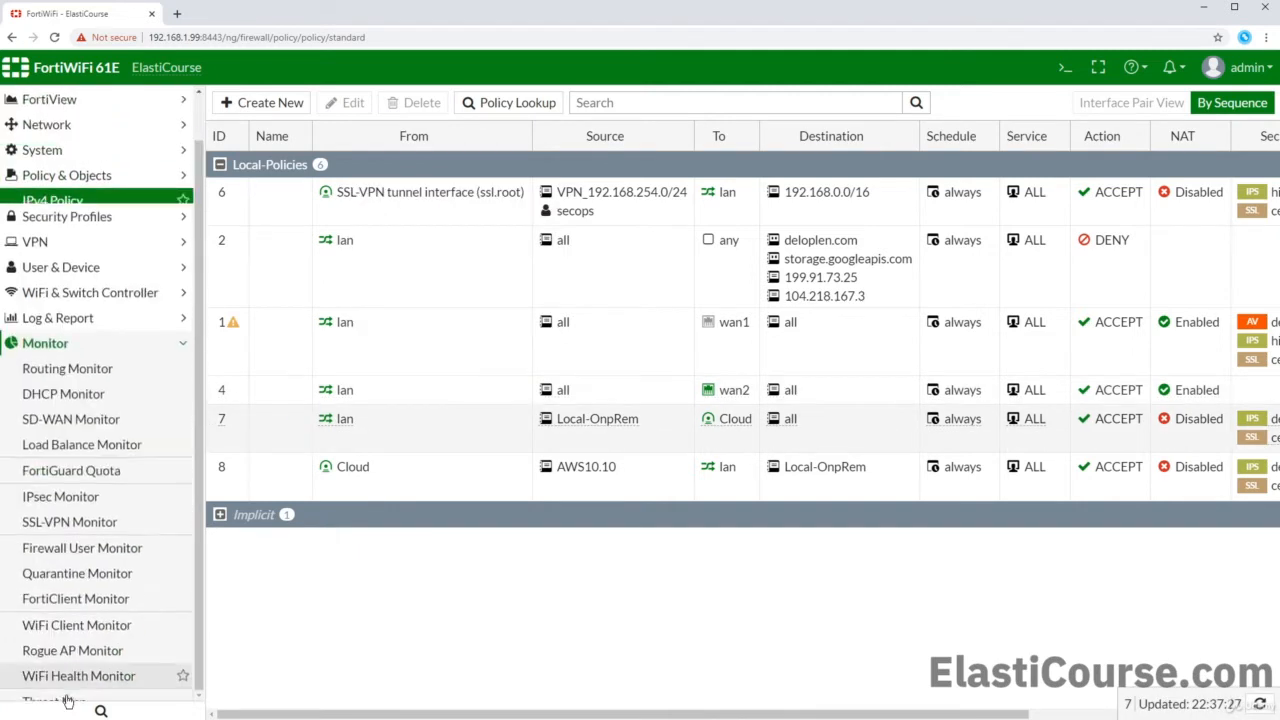
pyautogui.click(92, 390)
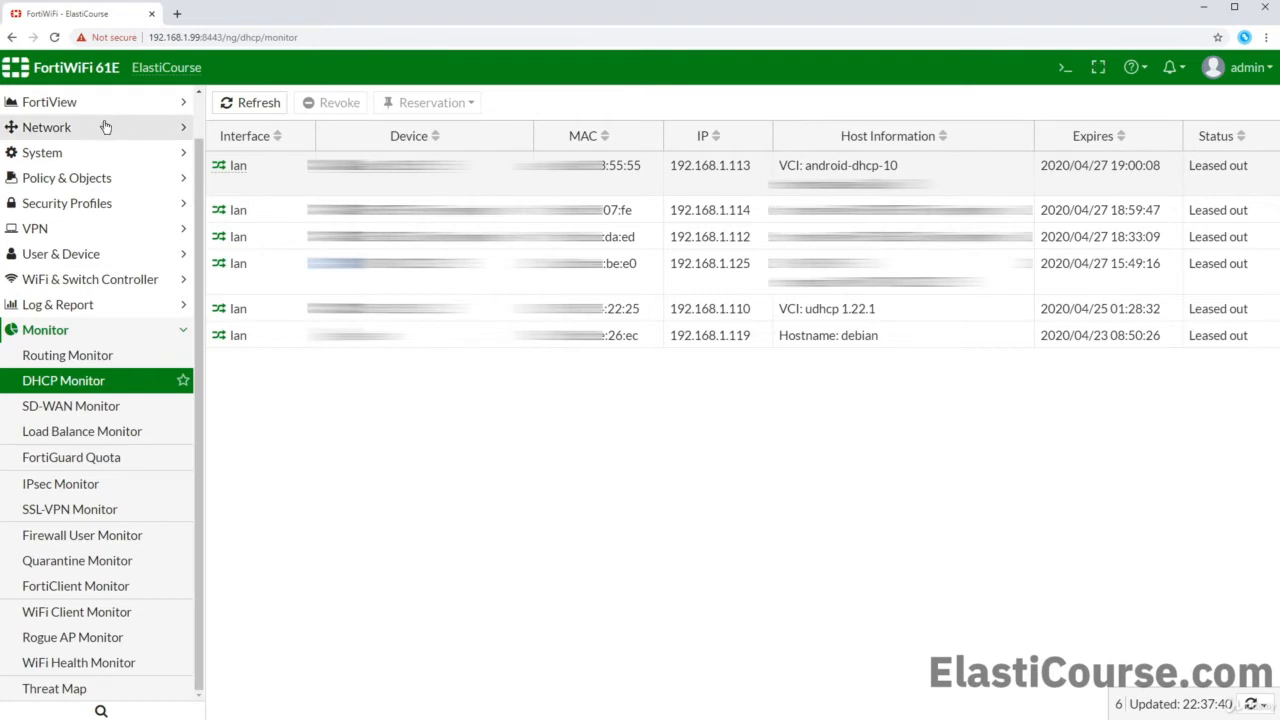
# - Go to the Status dashboard and open the CLI Console
pyautogui.click(57, 151)
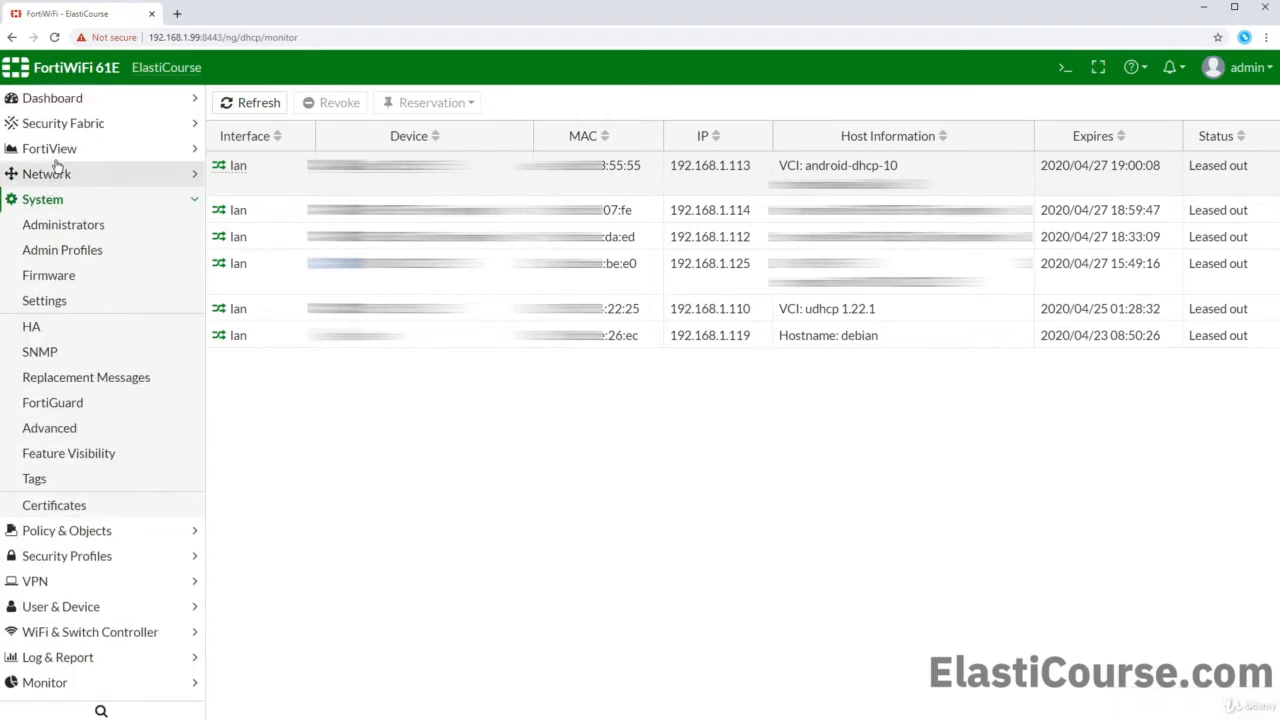
pyautogui.click(46, 97)
pyautogui.click(44, 124)
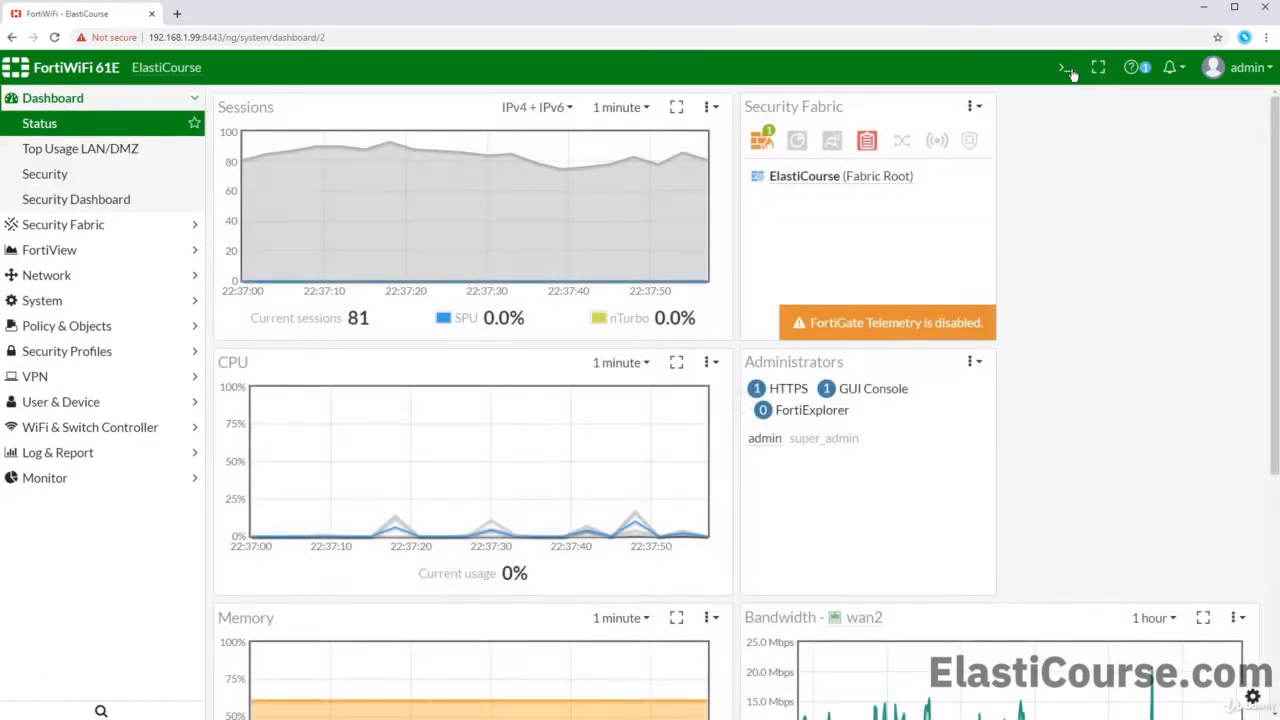
pyautogui.click(1065, 67)
# - Enter the virtual switch configuration with config system virtual-switch and show its contents
pyautogui.write('config sy')
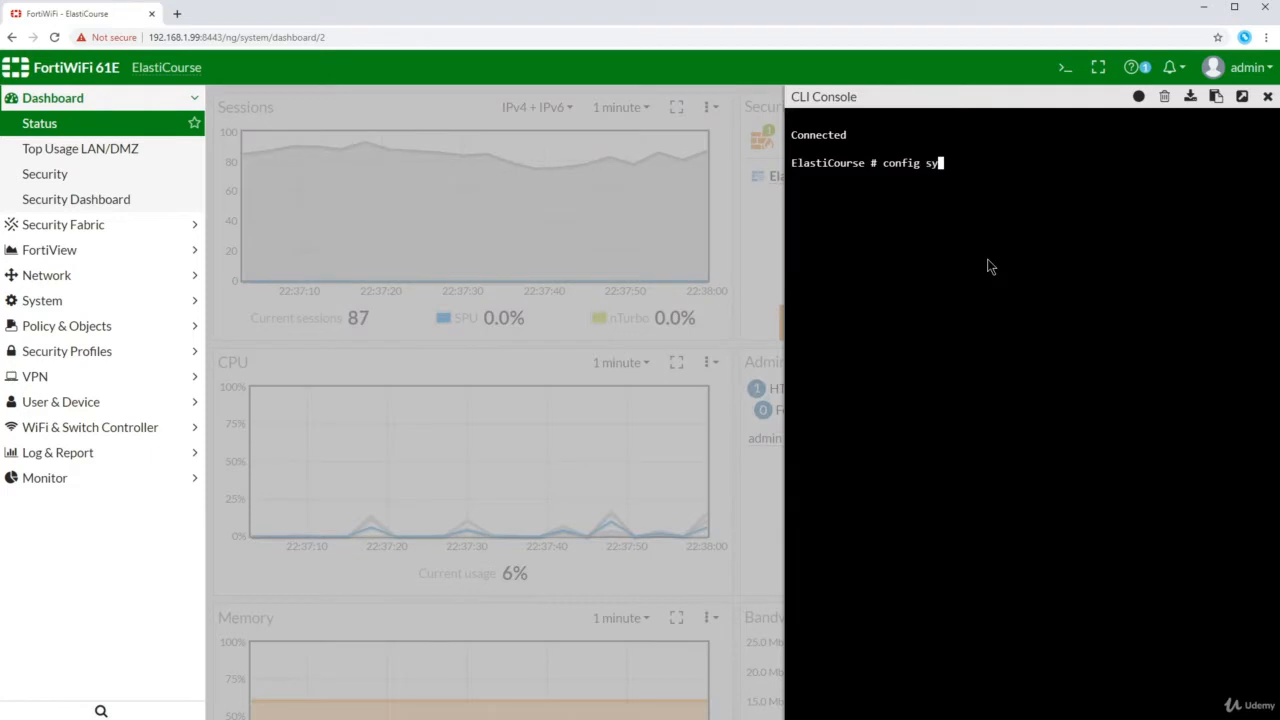
pyautogui.write('stem vdom-exception')
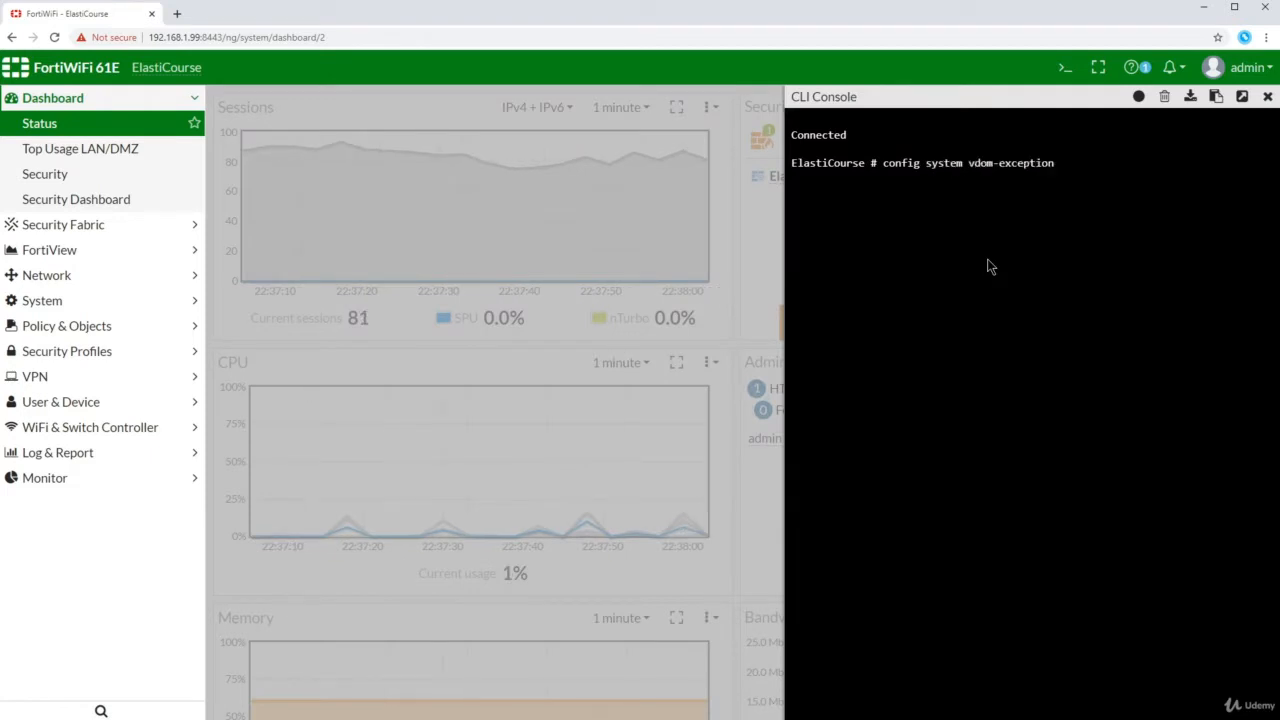
pyautogui.press('Tab')
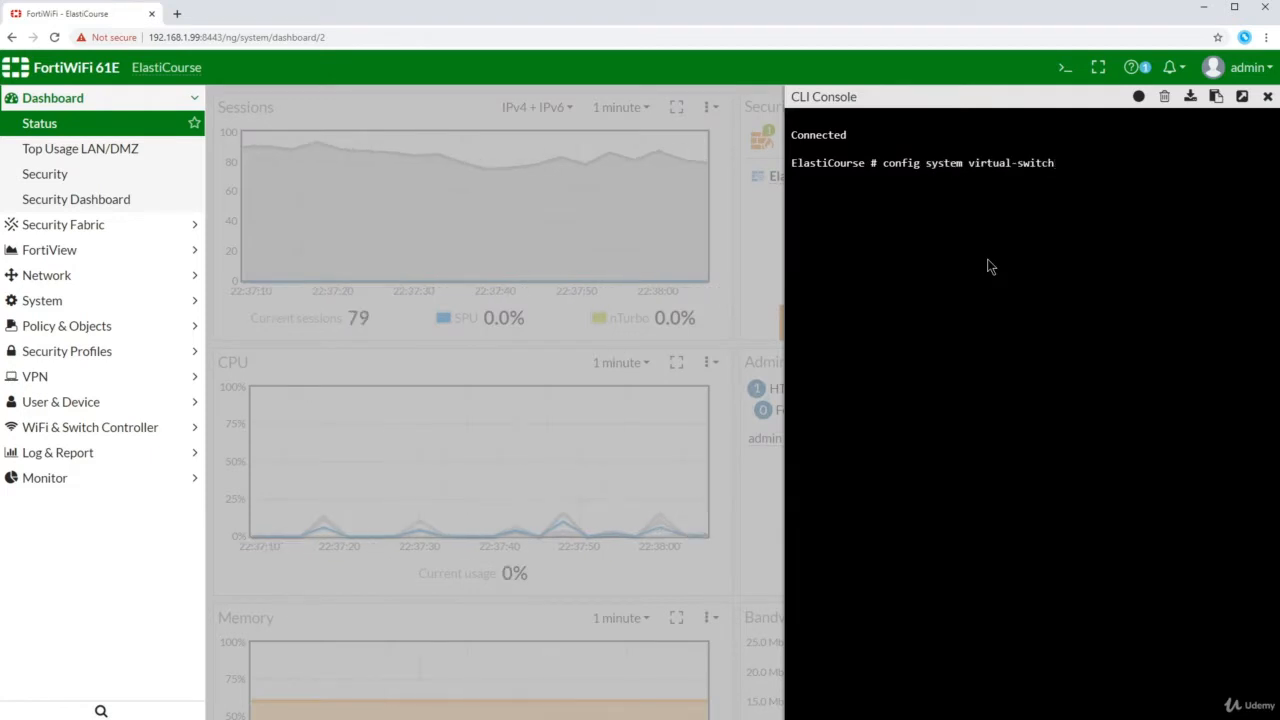
pyautogui.press('Return')
pyautogui.write('sh')
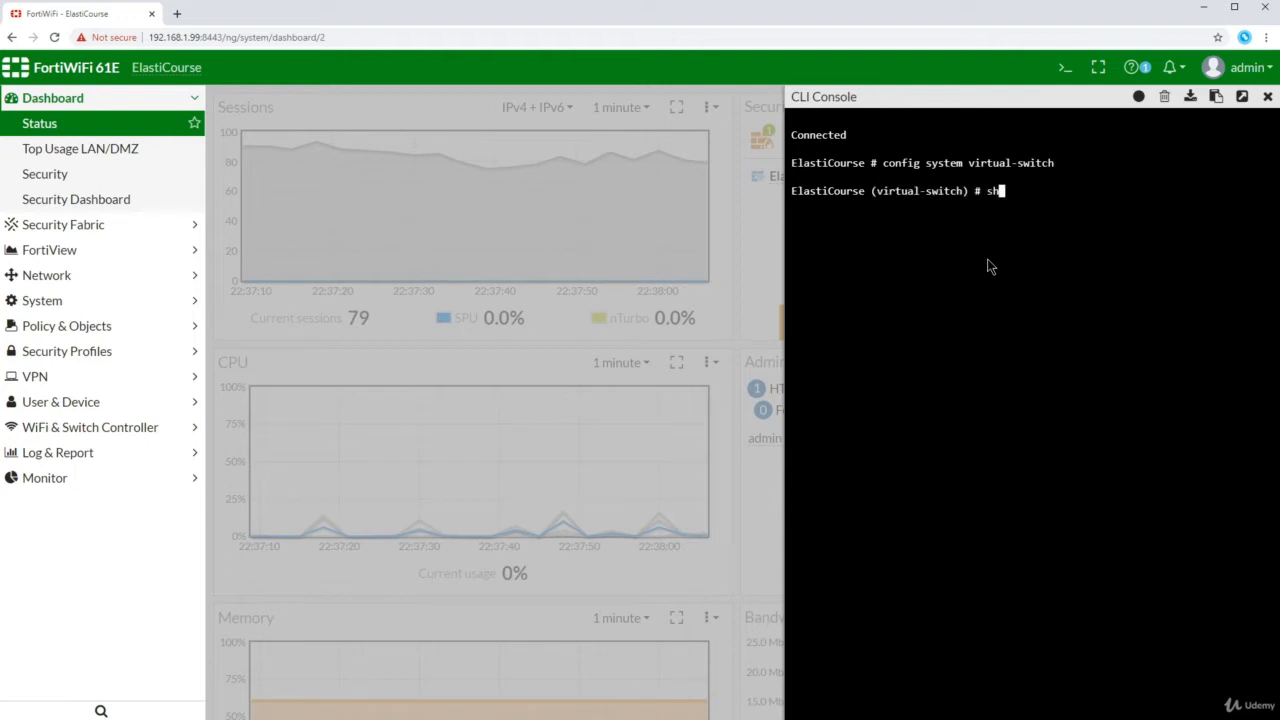
pyautogui.press('Return')
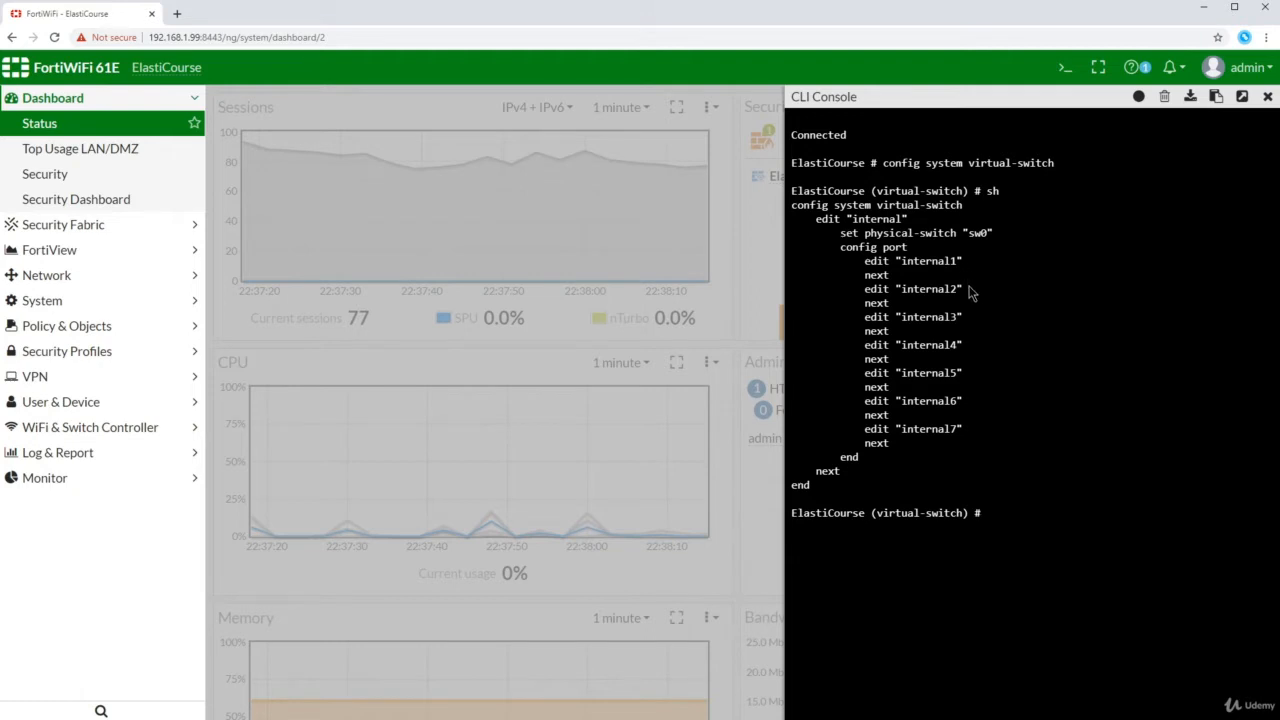
# - Edit the internal virtual switch, enter its port configuration with config port, and show the member ports
pyautogui.write('edit internal')
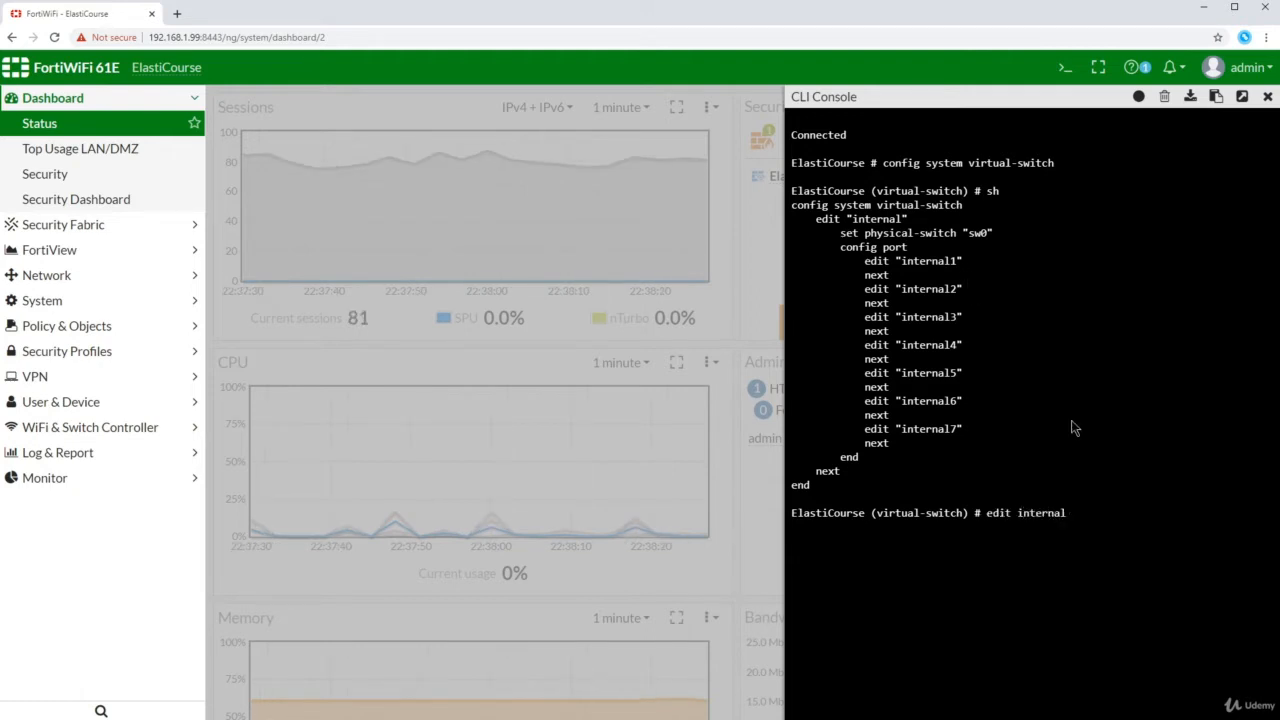
pyautogui.press('Return')
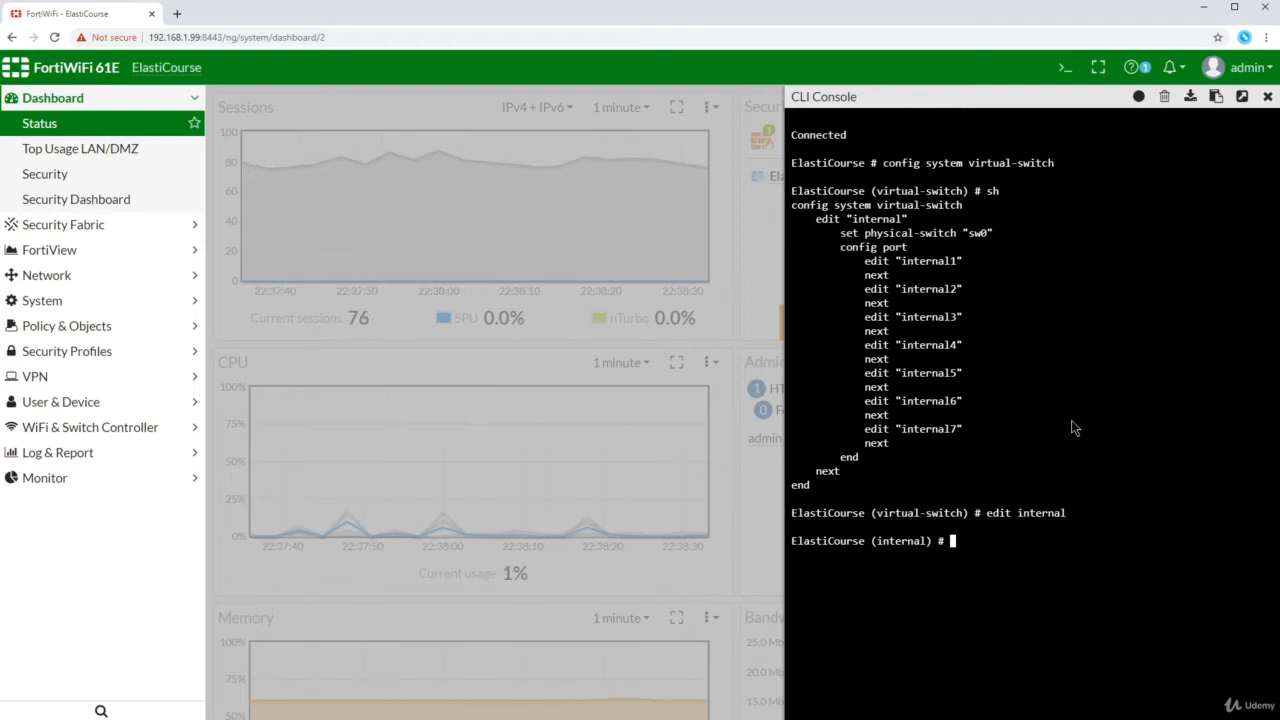
pyautogui.write('config port')
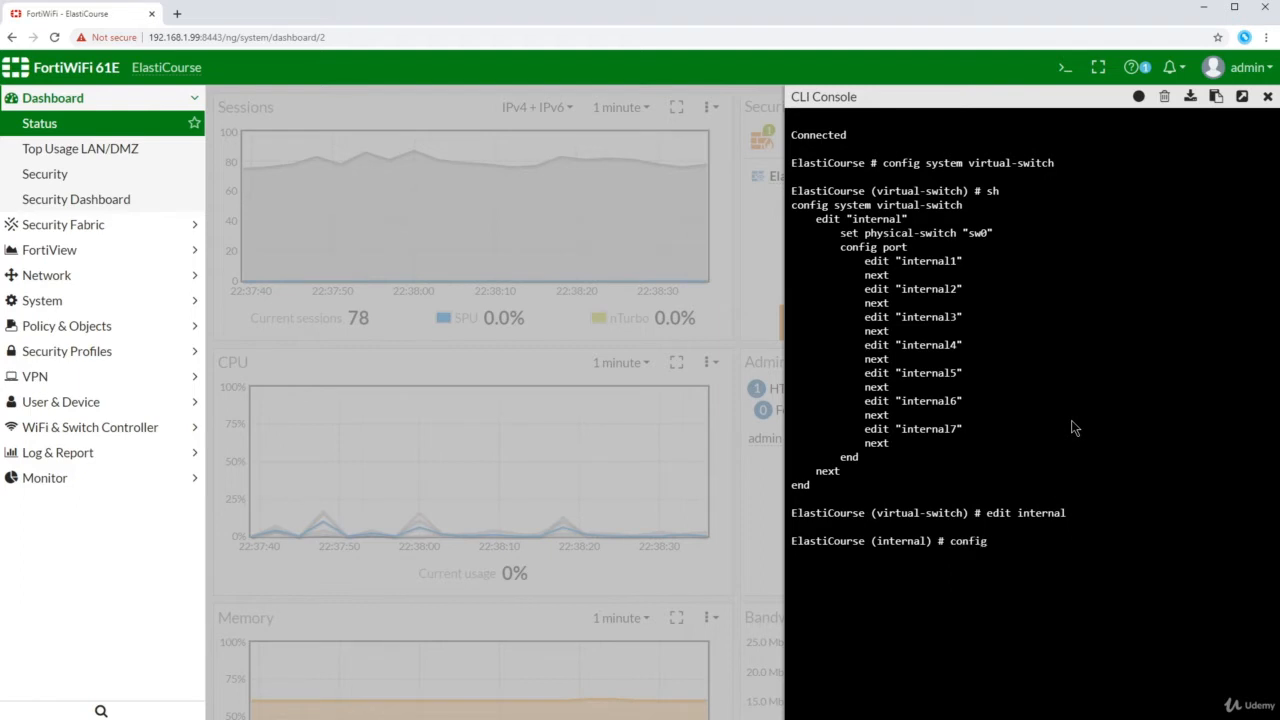
pyautogui.press('Return')
pyautogui.press('Return')
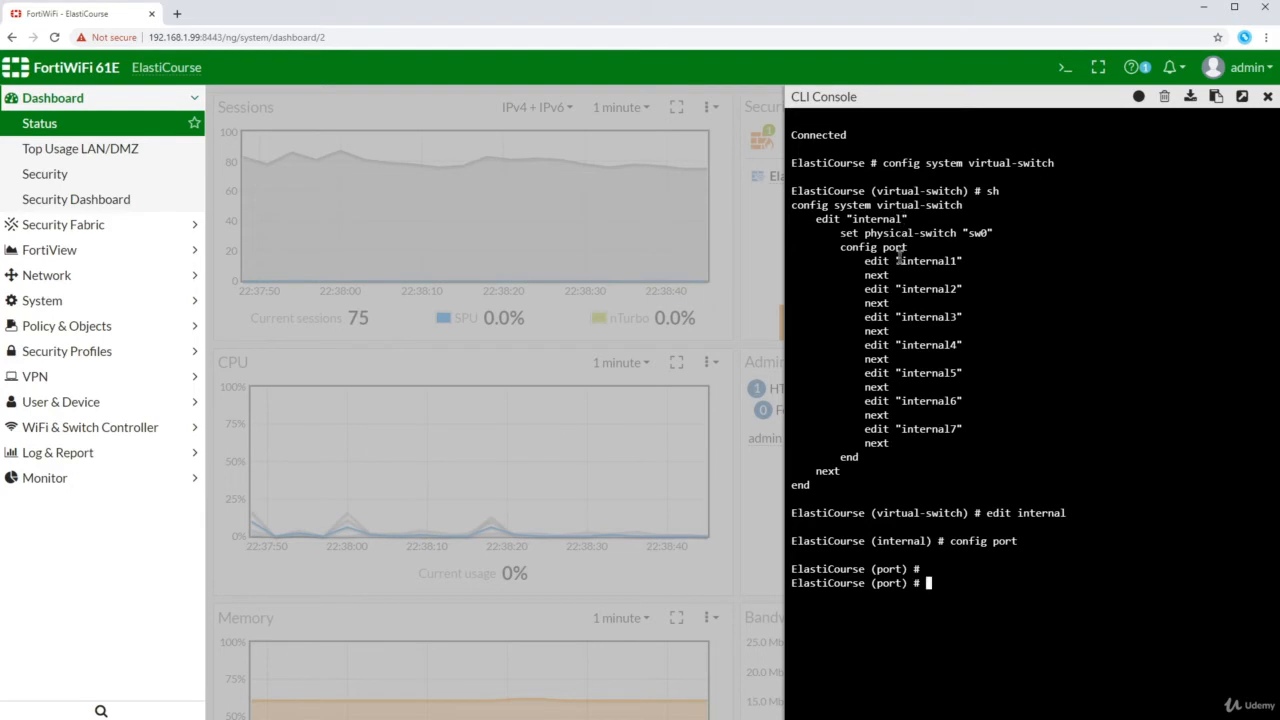
pyautogui.write('h')
pyautogui.press('Return')
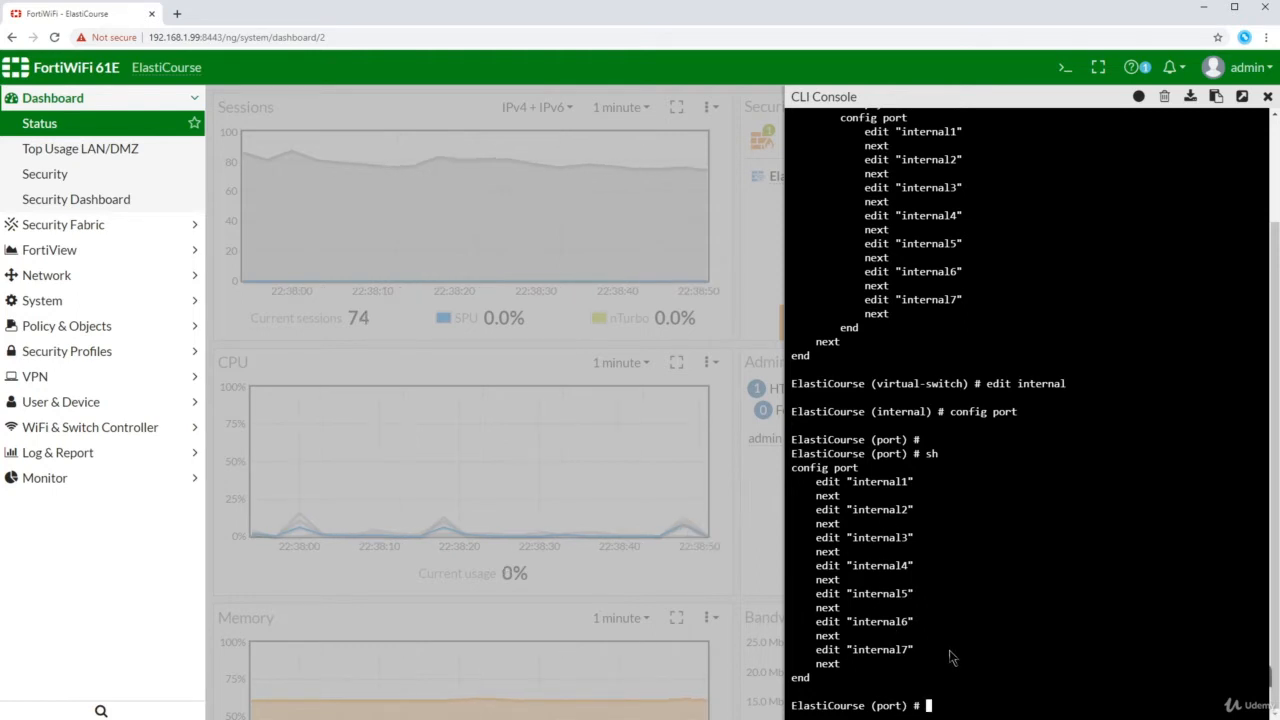
# - Delete the internal4 port from the internal virtual switch
pyautogui.write('d')
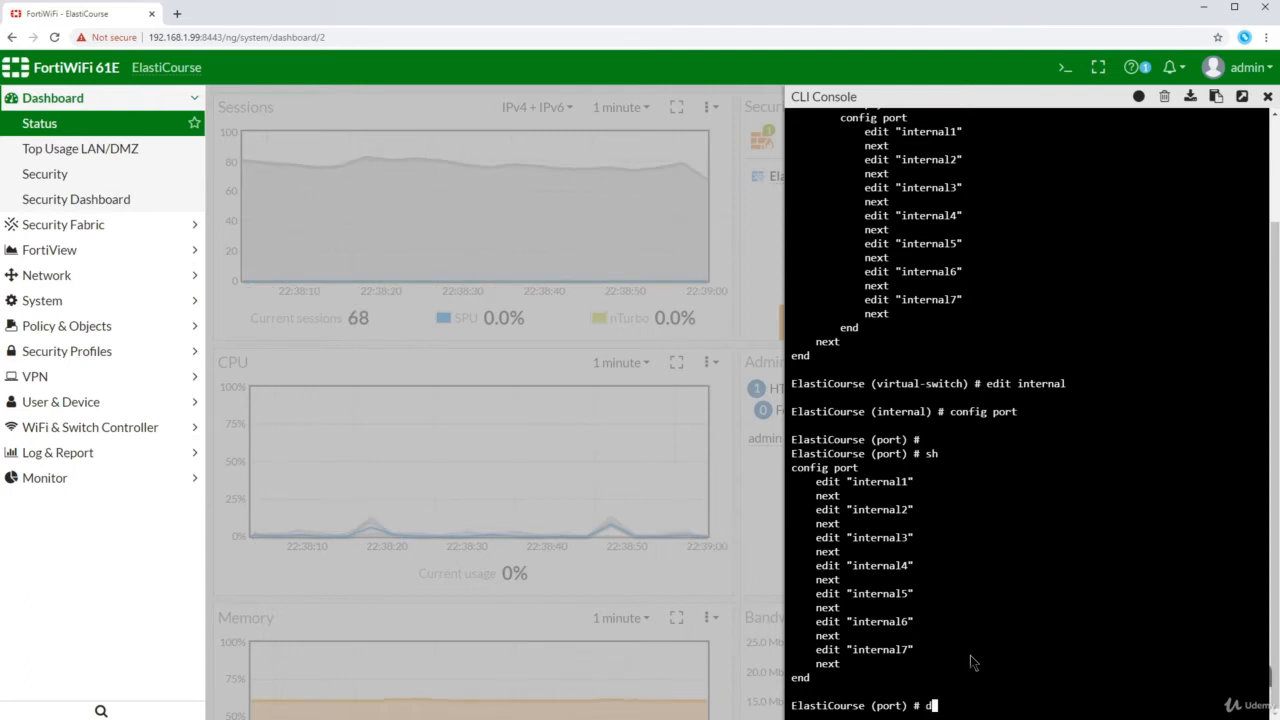
pyautogui.write('elete internal2')
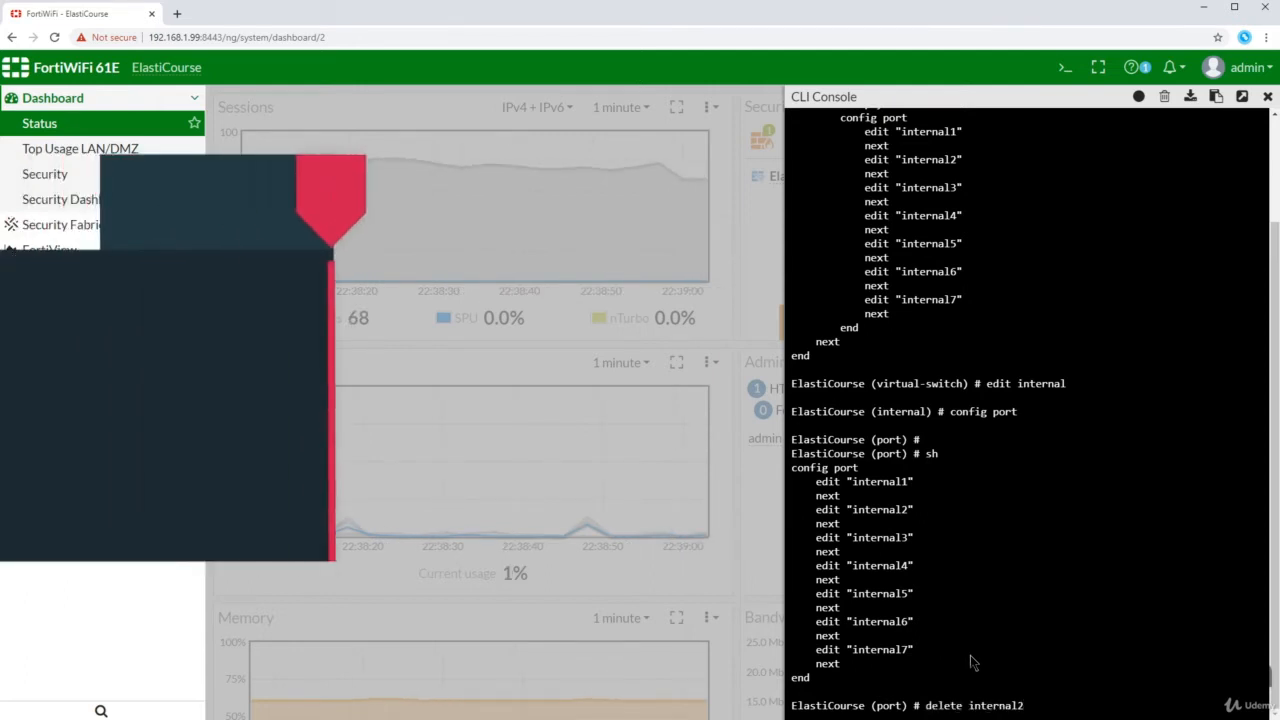
pyautogui.press('BackSpace')
pyautogui.write('4')
pyautogui.press('Return')
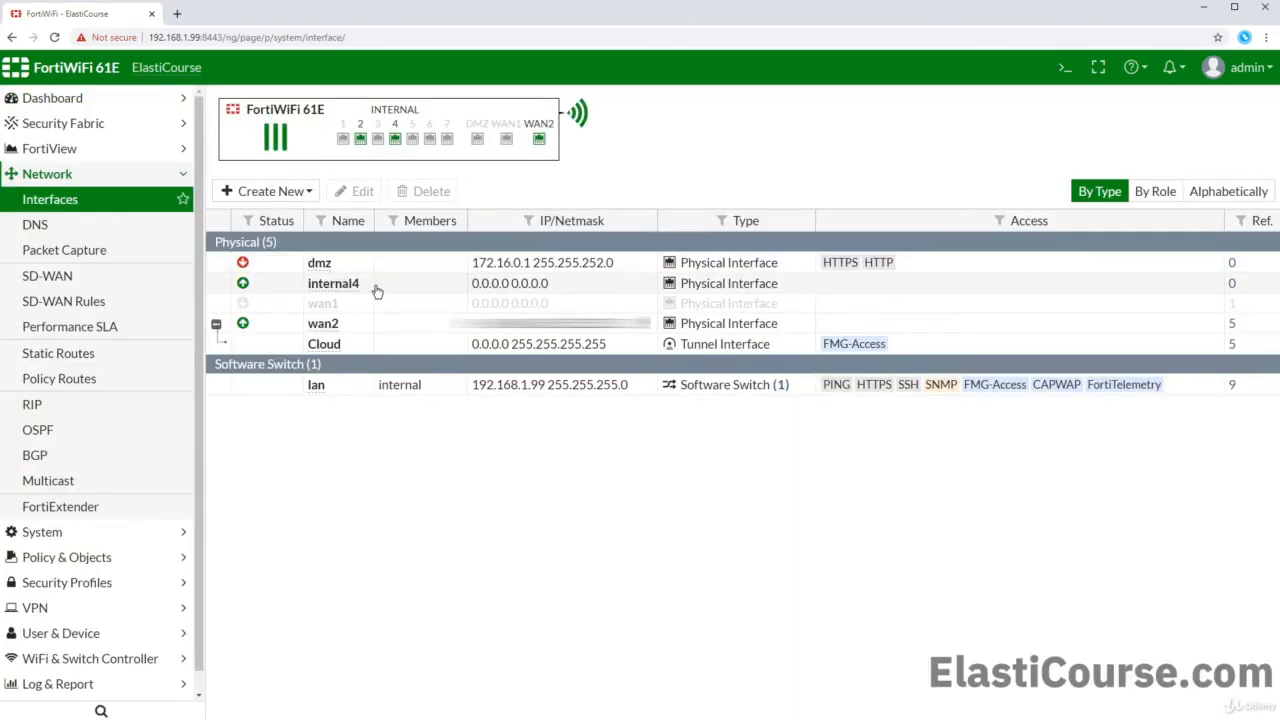
# - Open the internal4 physical interface for editing from the network interface list
pyautogui.click(376, 290)
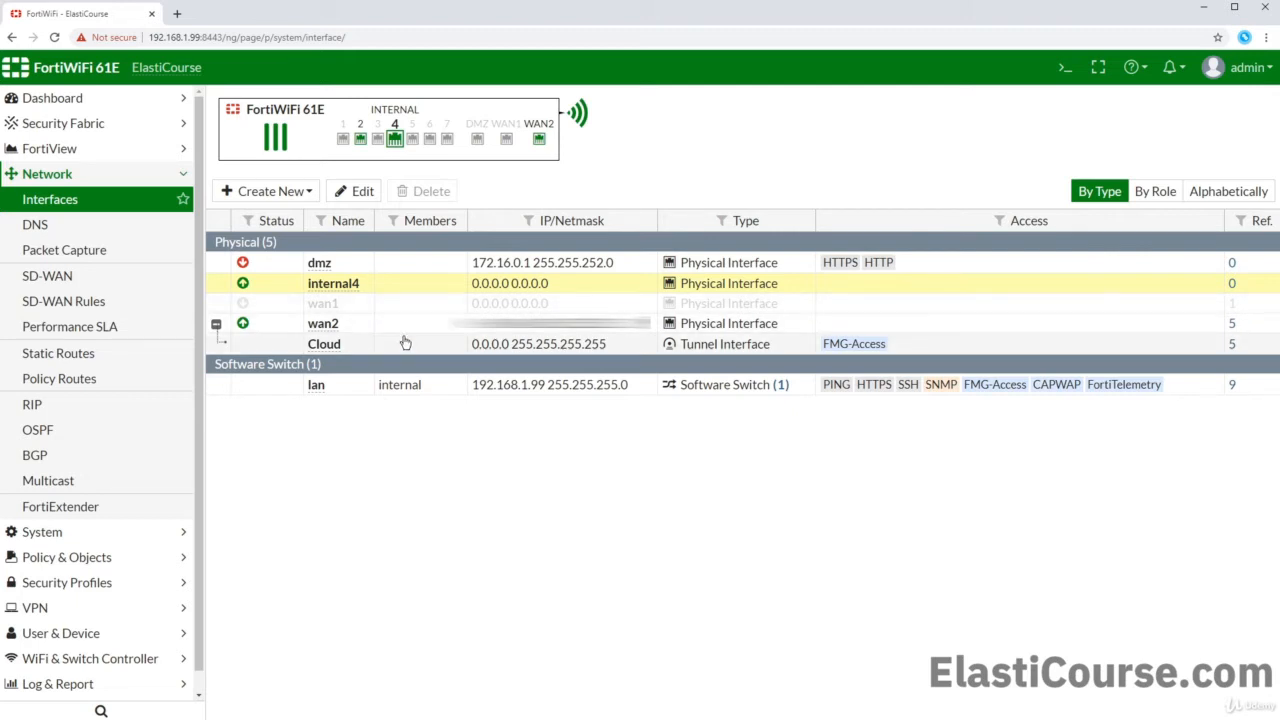
pyautogui.click(428, 389)
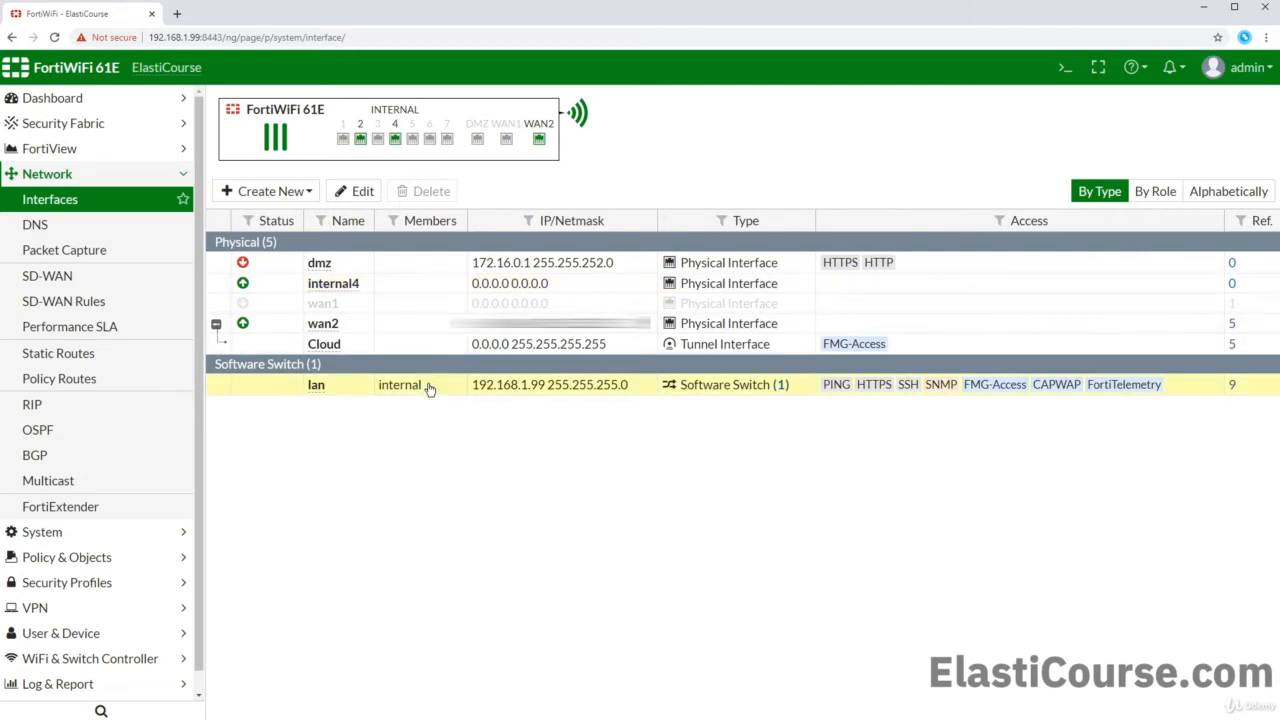
pyautogui.doubleClick(407, 286)
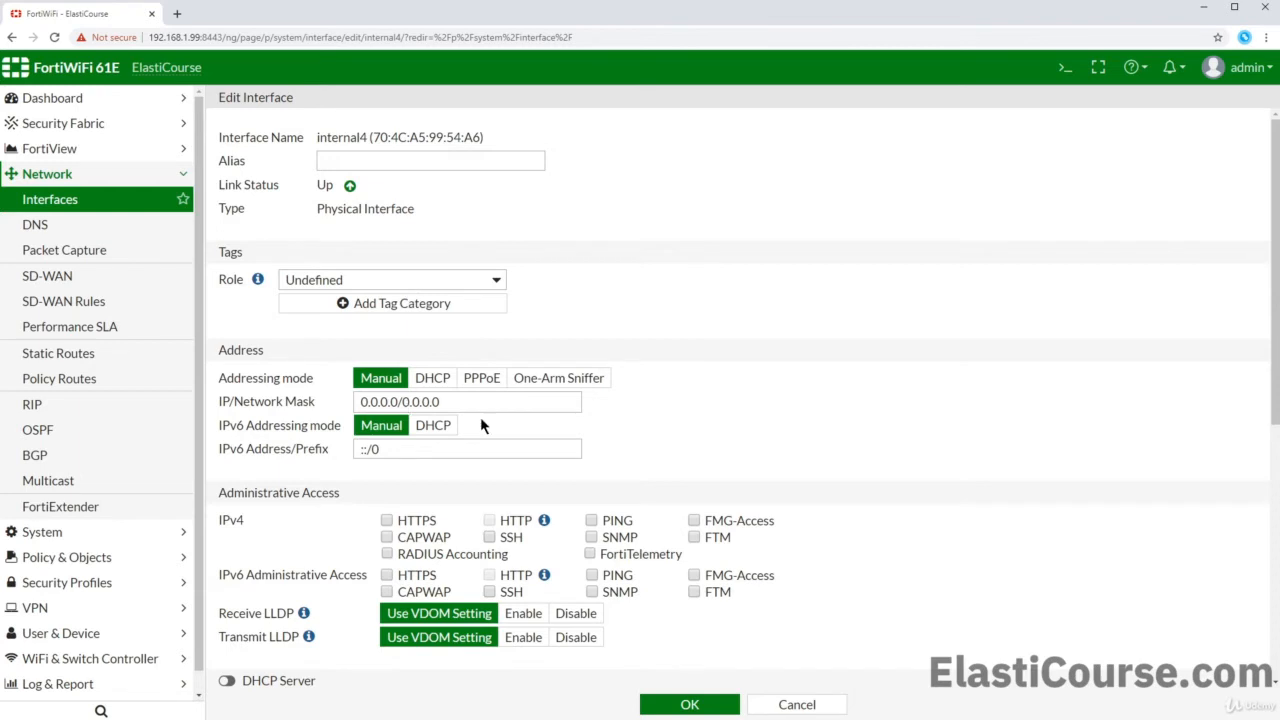
# - Try to assign 192.168.1.20/24 as the manual IP/network mask of internal4
pyautogui.moveTo(471, 394); pyautogui.dragTo(337, 417)
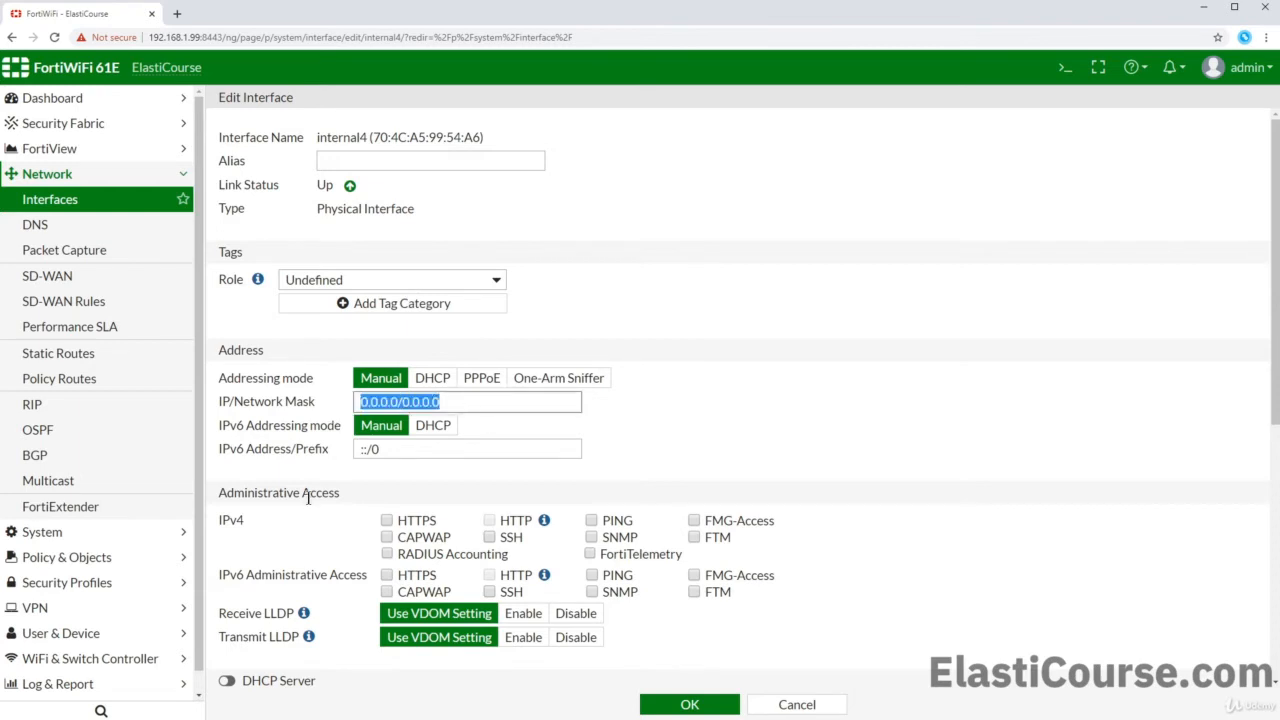
pyautogui.write('192.168.1.')
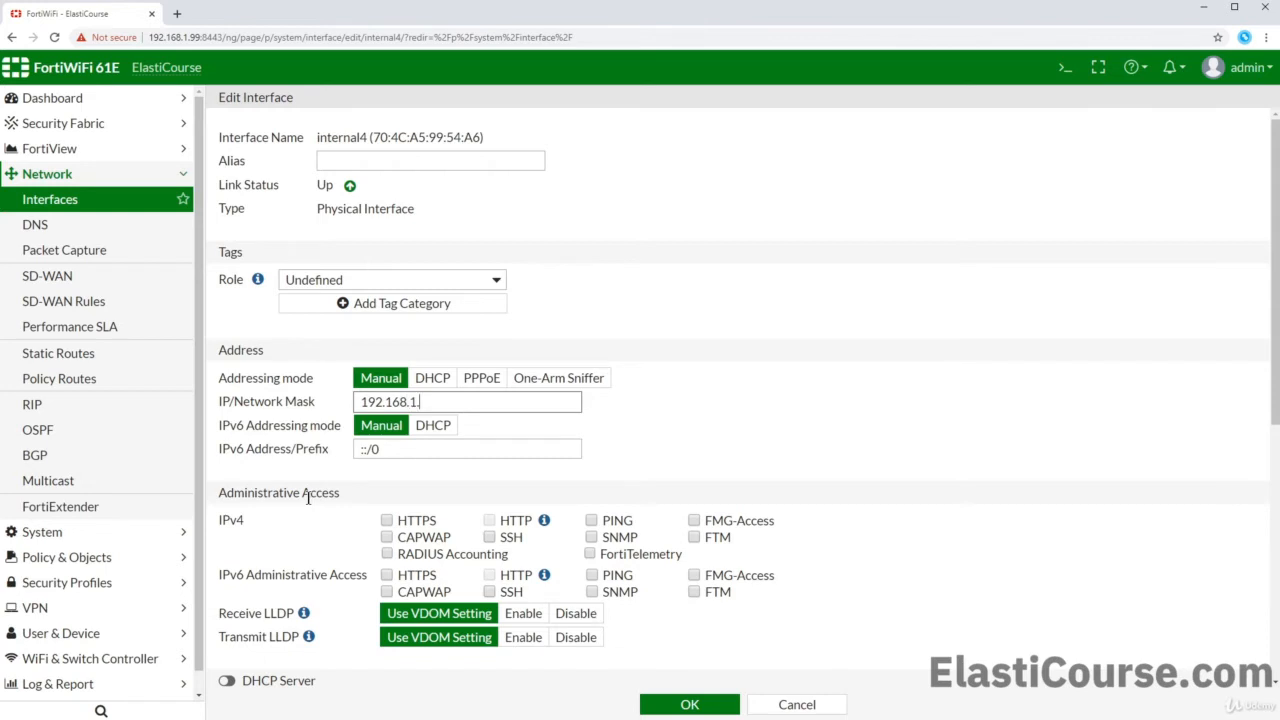
pyautogui.write('0')
pyautogui.press('BackSpace')
pyautogui.write('20/24')
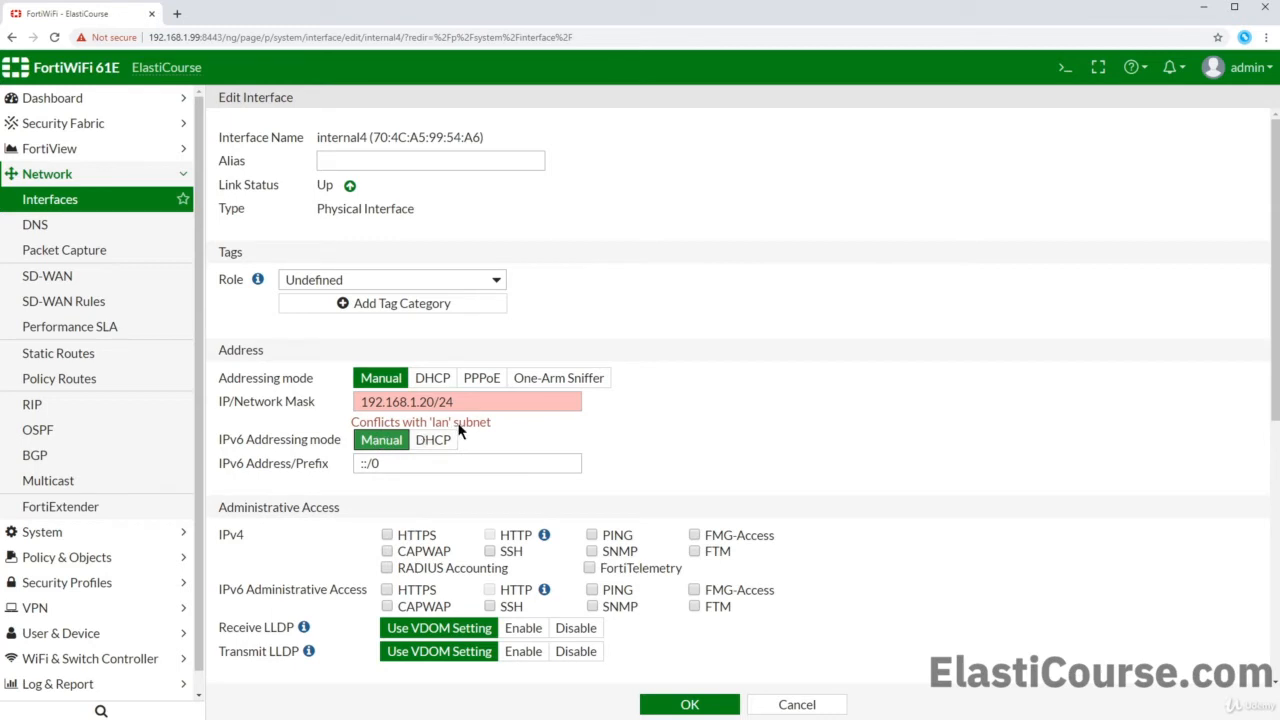
# - Set internal4's manual IP/network mask to 10.10.100.1/24 and allow PING for IPv4 administrative access
pyautogui.moveTo(474, 401); pyautogui.dragTo(282, 381)
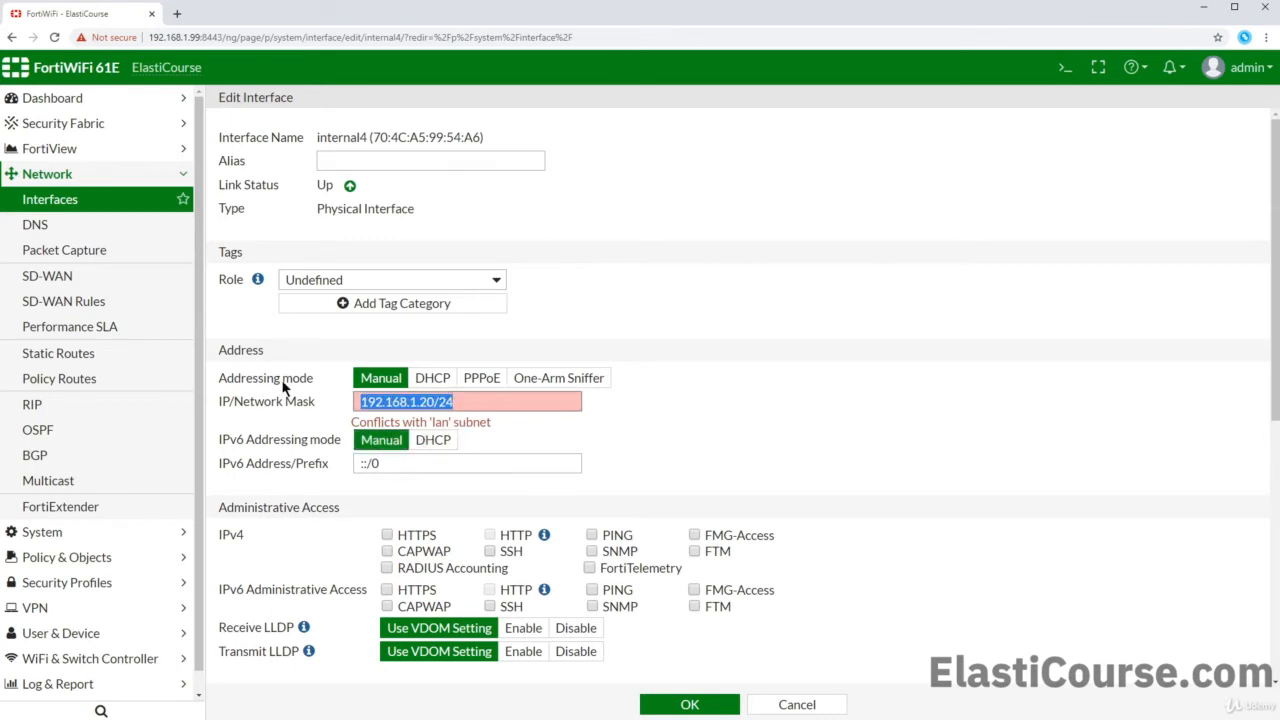
pyautogui.write('10.')
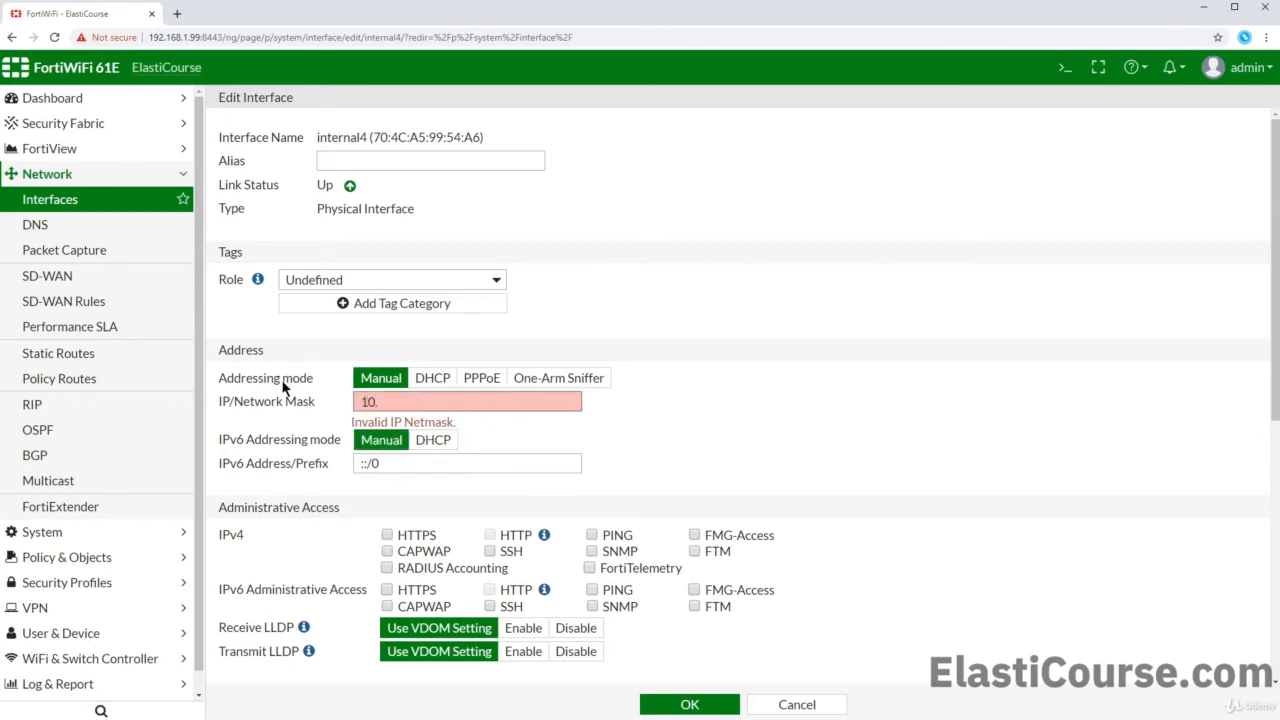
pyautogui.write('10.100.1/24')
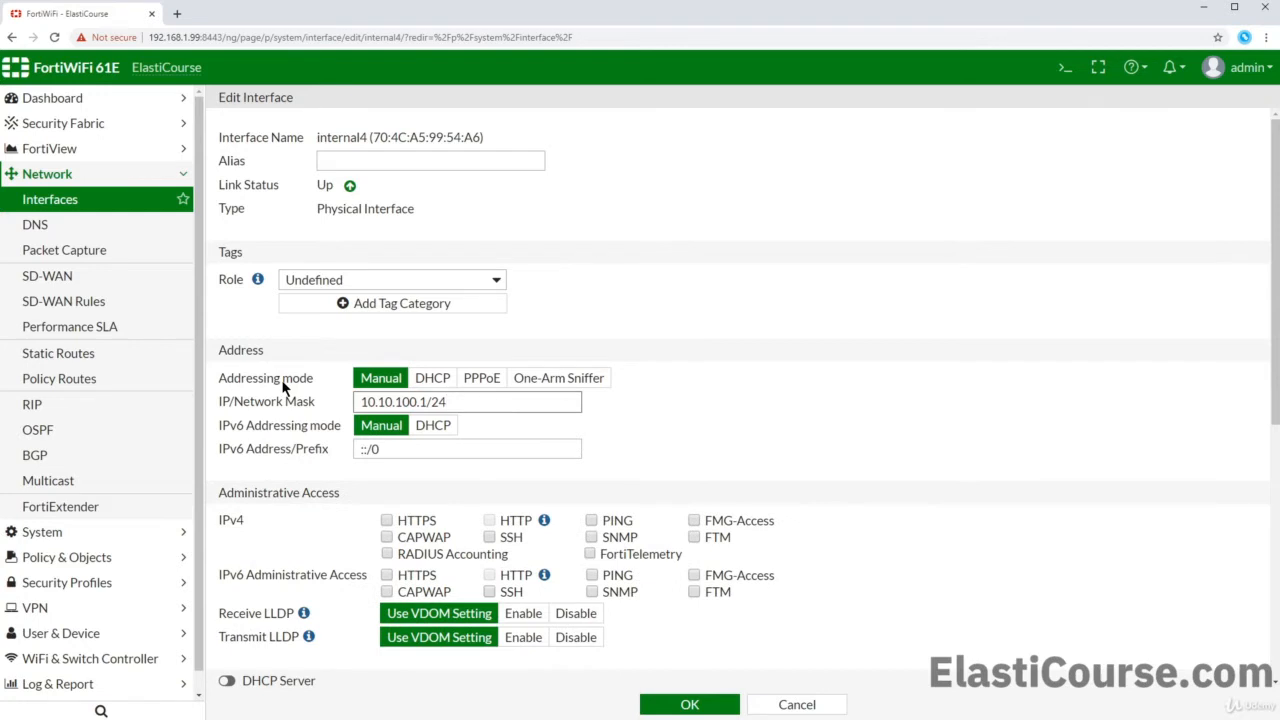
pyautogui.click(810, 450)
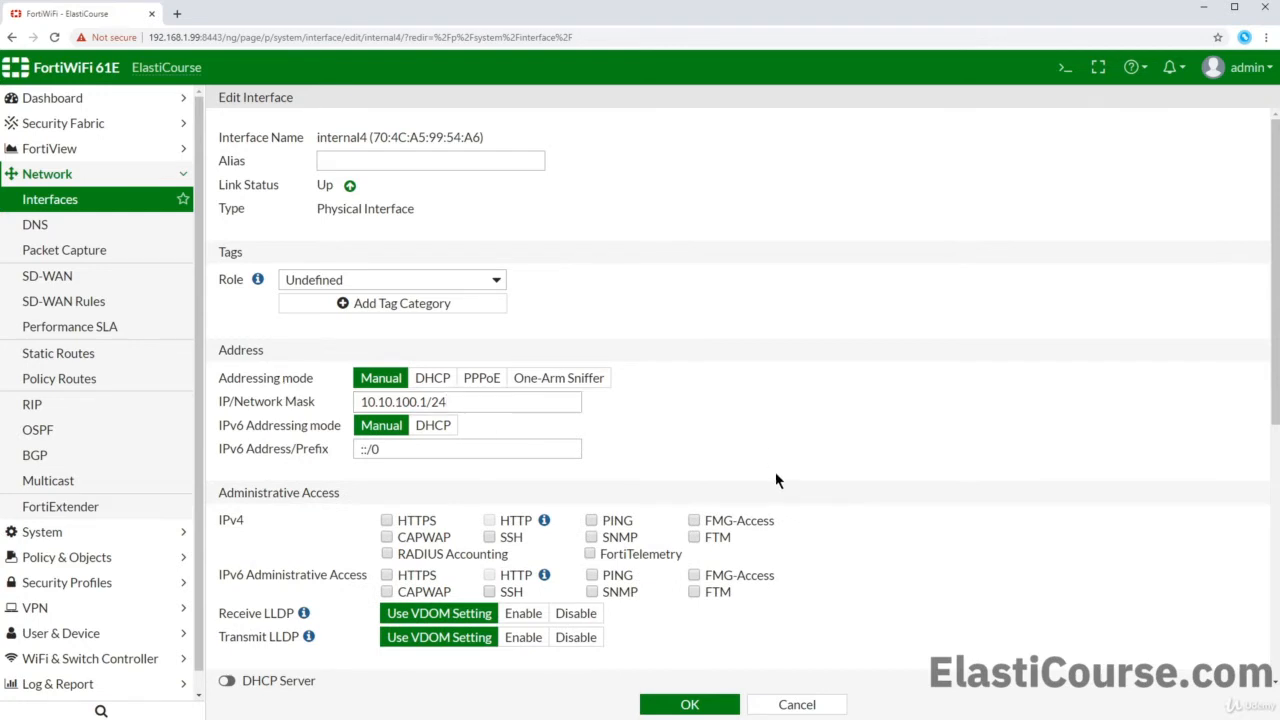
pyautogui.click(610, 524)
# - Enable the DHCP server on internal4 and set the address range's starting IP to 10.10.100.20
pyautogui.scroll(-1, 603, 578)
pyautogui.scroll(-2, 602, 571)
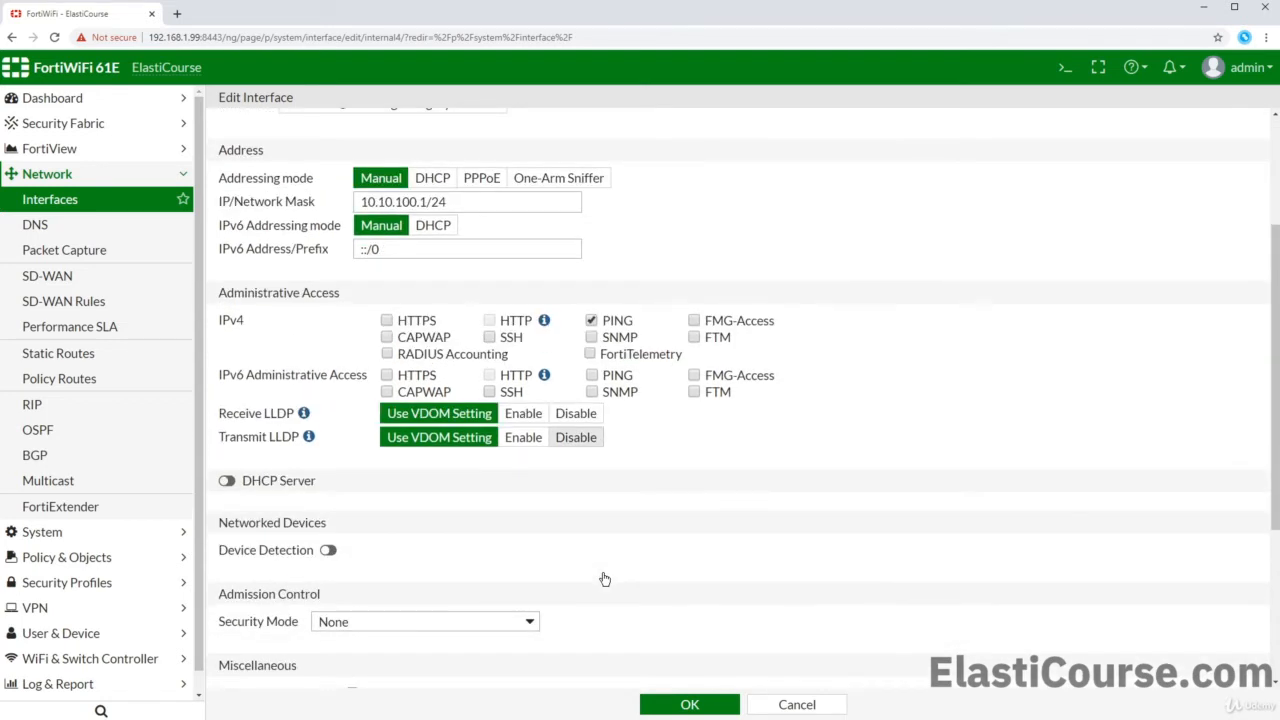
pyautogui.scroll(-3, 603, 578)
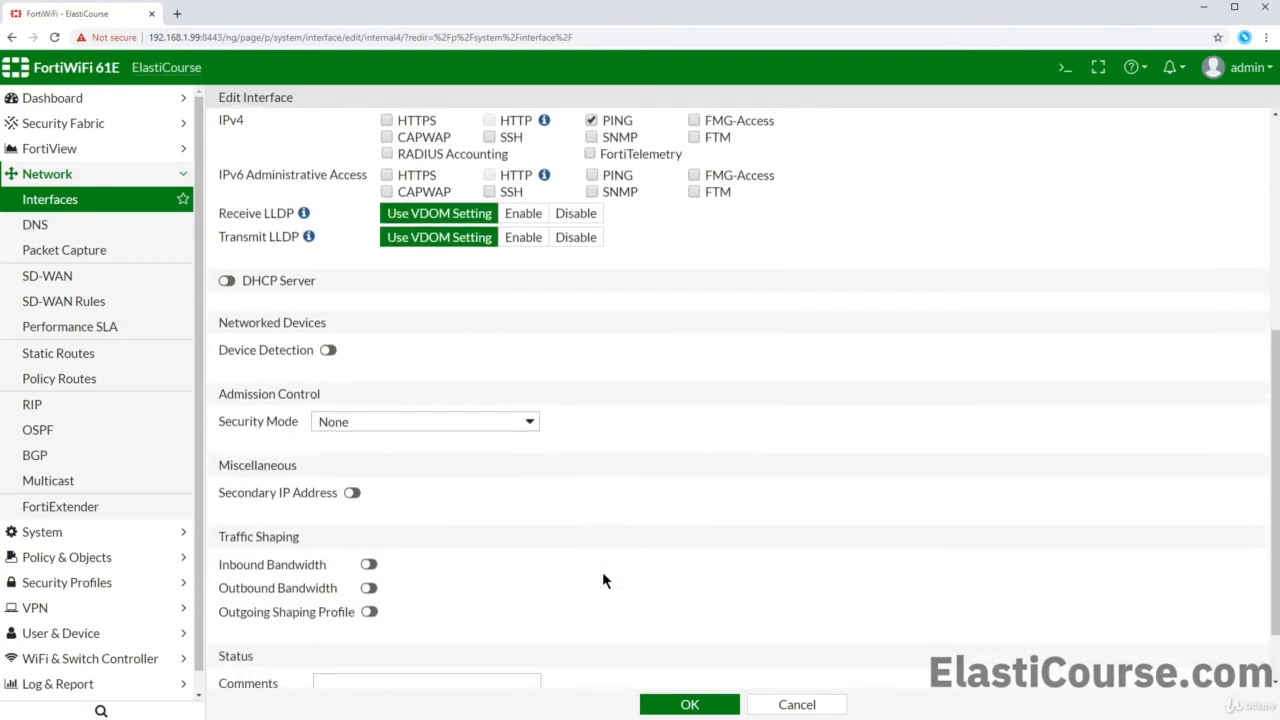
pyautogui.click(230, 282)
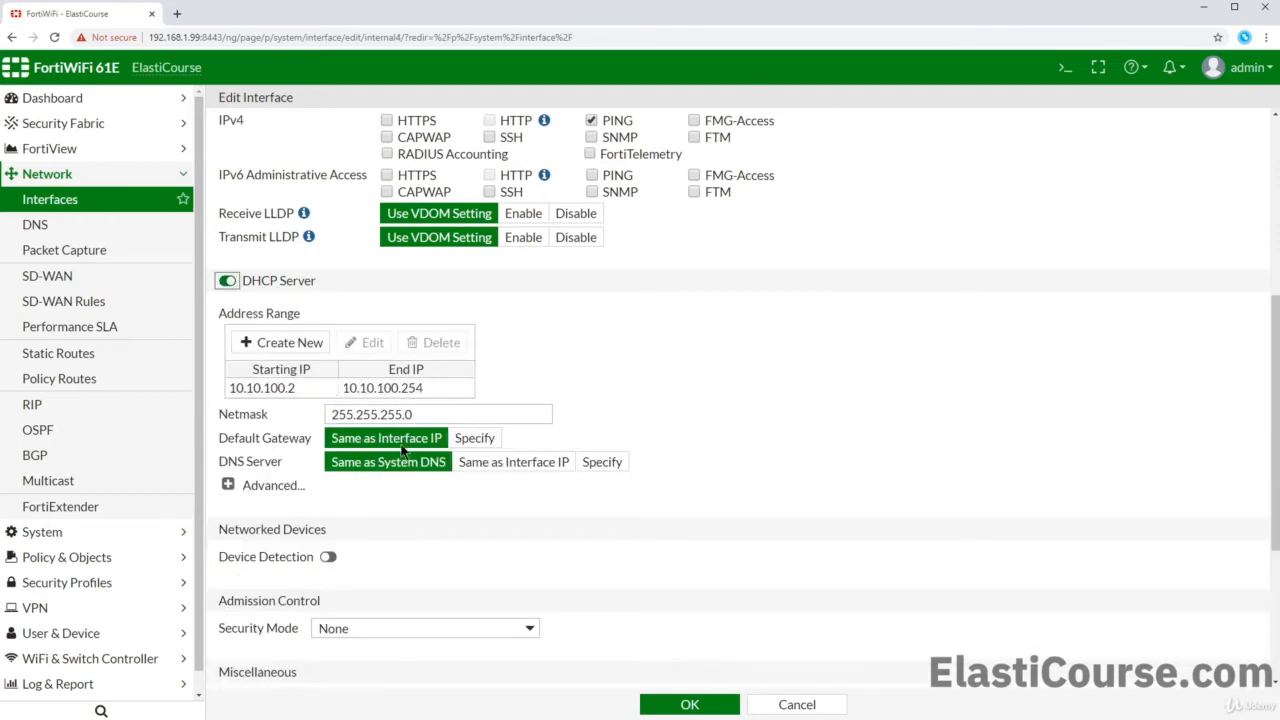
pyautogui.click(302, 390)
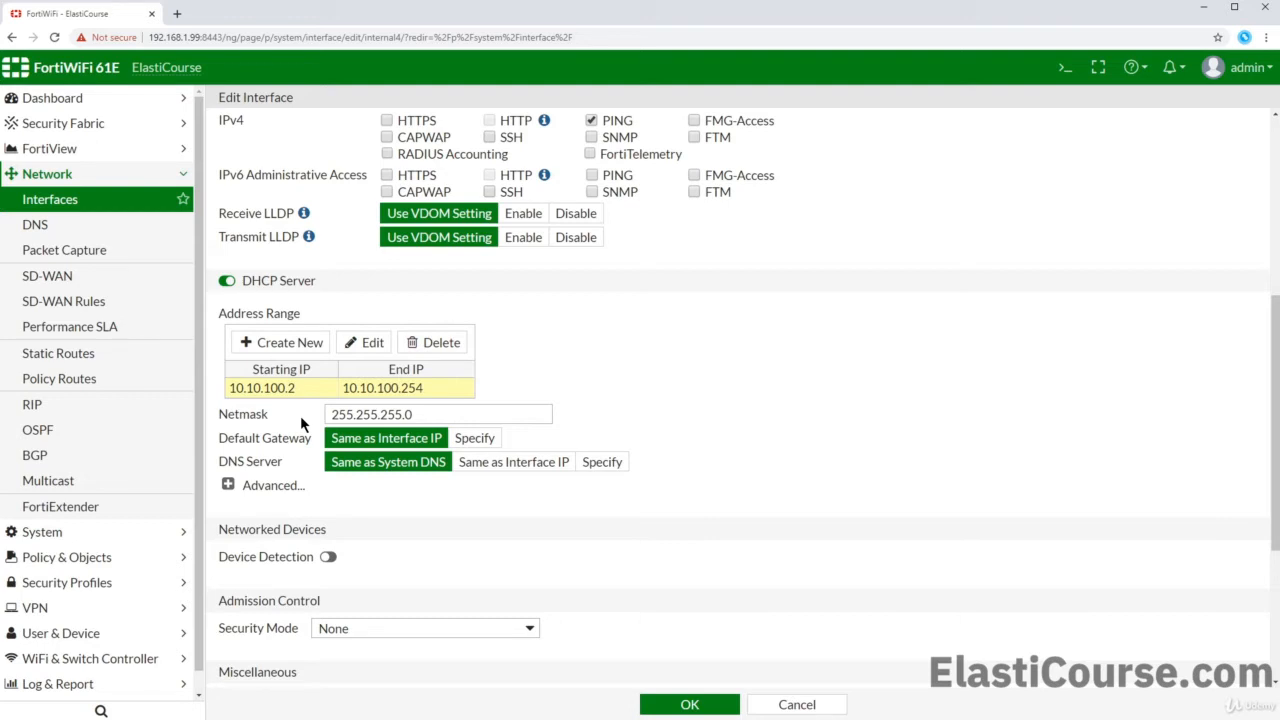
pyautogui.click(360, 348)
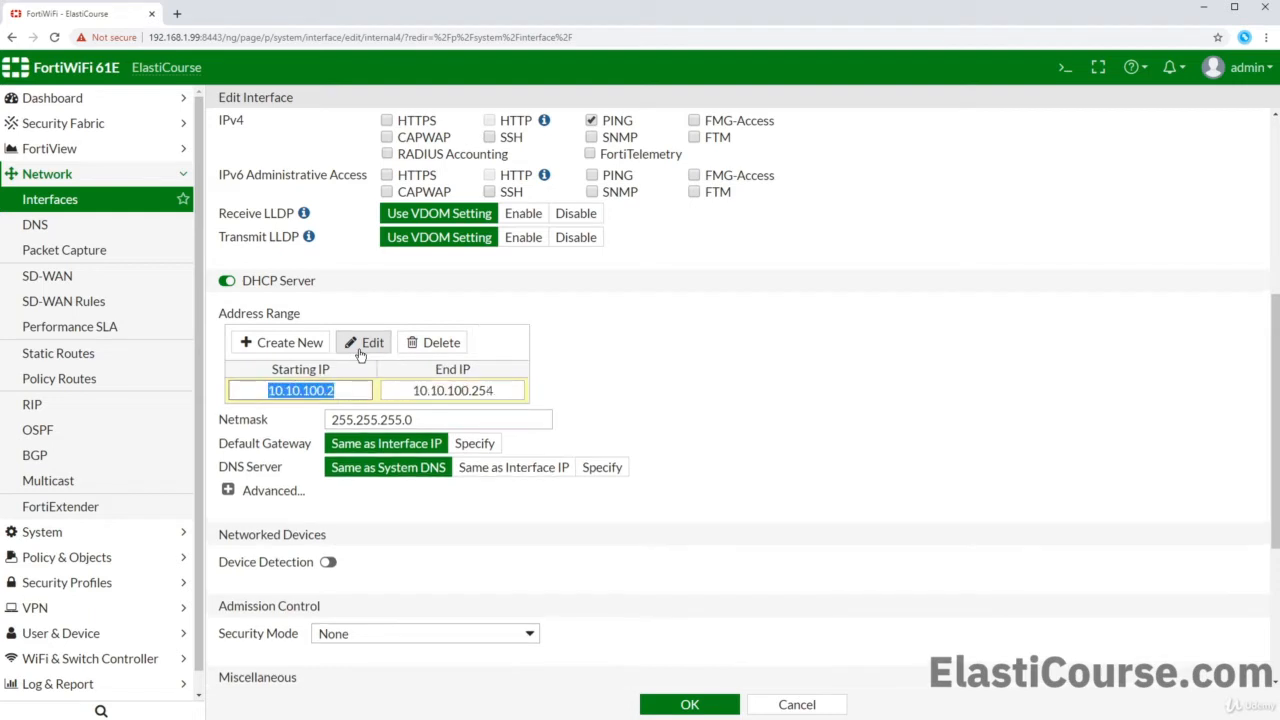
pyautogui.click(346, 388)
pyautogui.write('0')
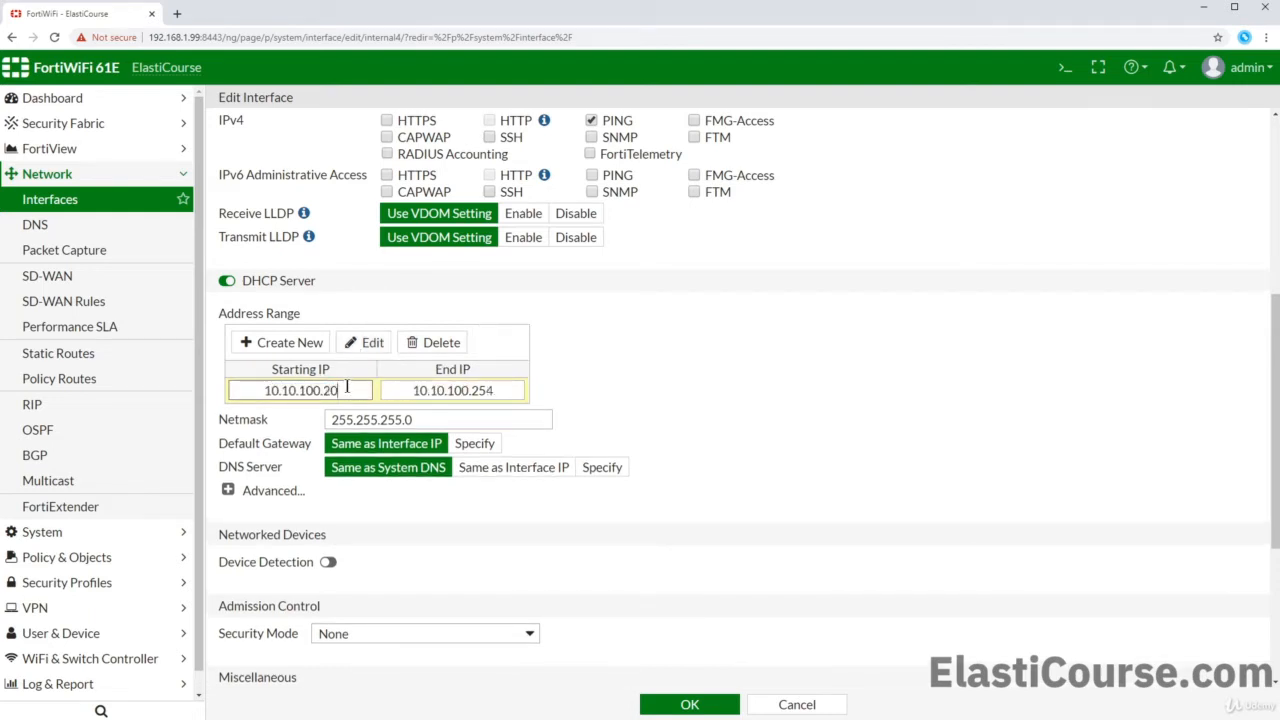
pyautogui.press('Return')
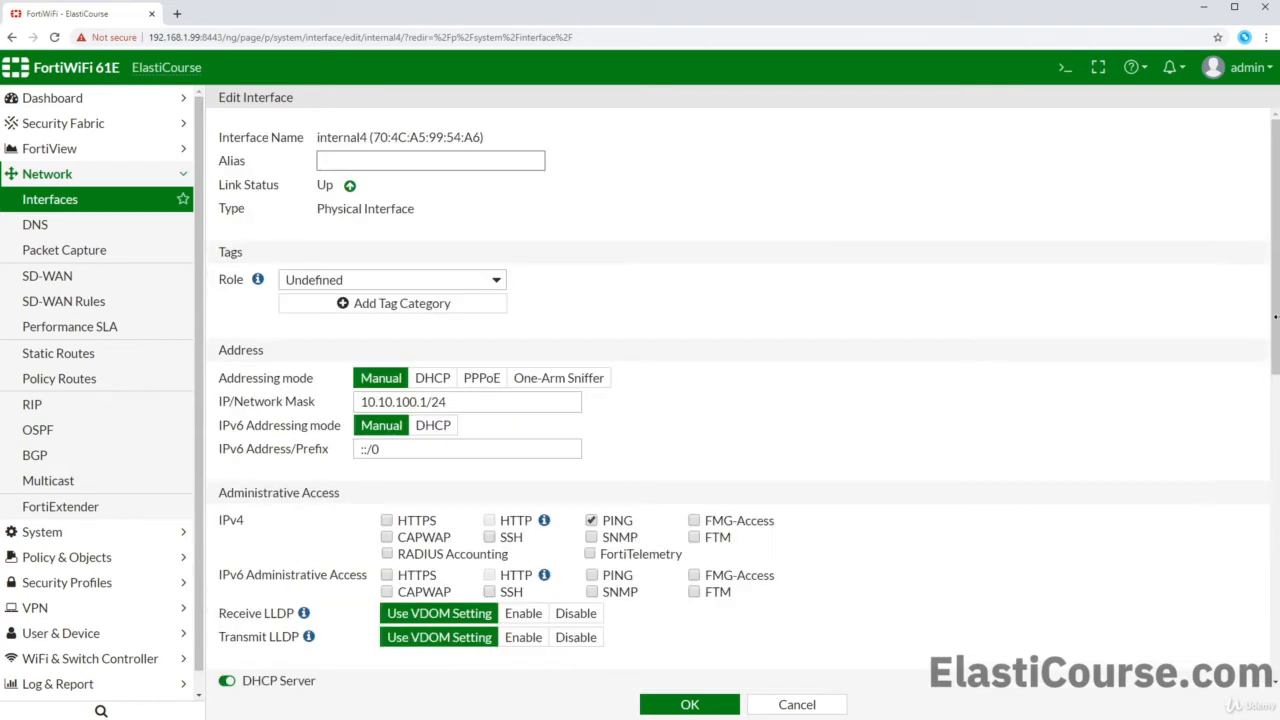
# - Give the internal4 interface the alias Wi-Fi and save the interface settings
pyautogui.write('WiFi')
pyautogui.press('BackSpace')
pyautogui.press('BackSpace')
pyautogui.write('-Fi')
pyautogui.click(733, 704)
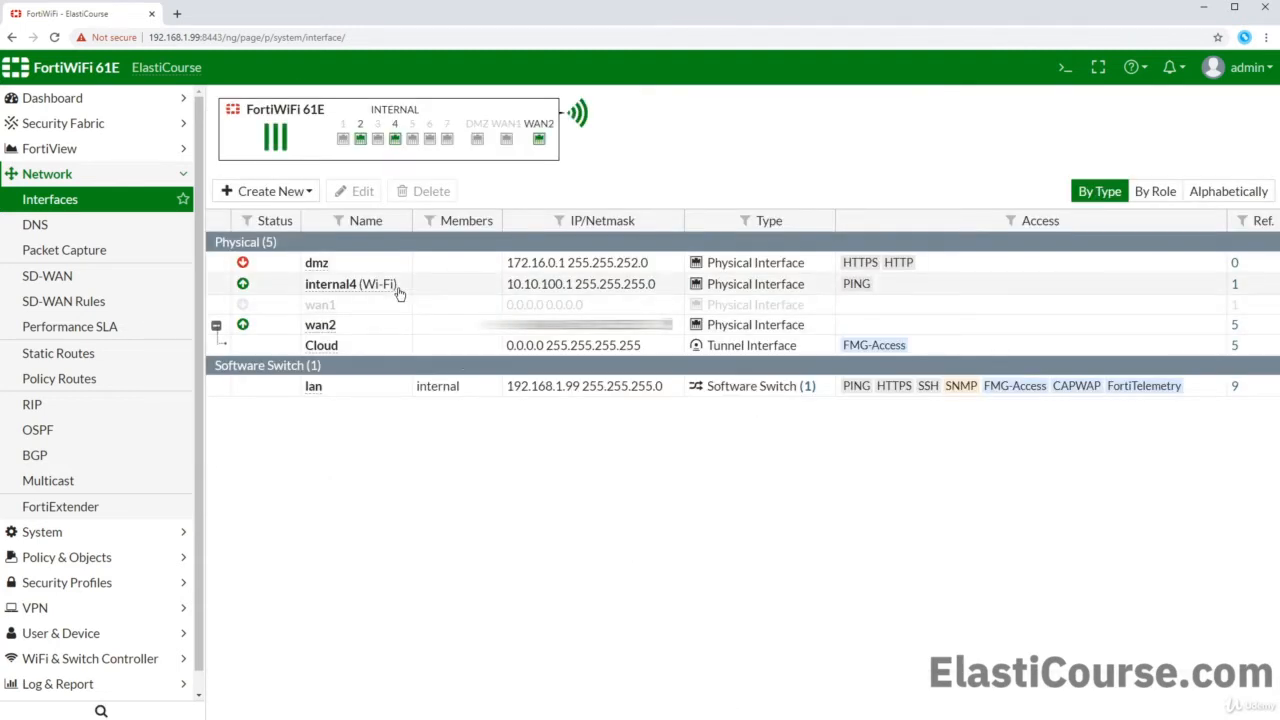
pyautogui.click(399, 290)
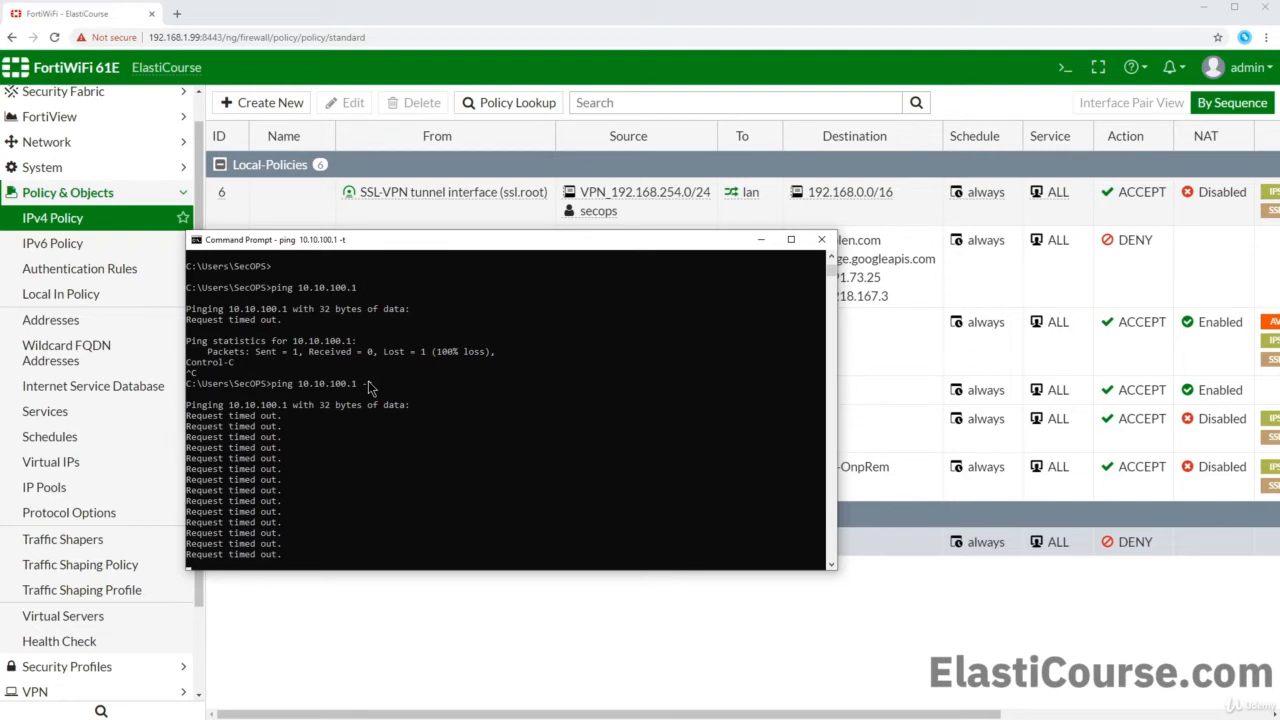
# - Create a new IPv4 policy with lan as the incoming interface and Wi-Fi (internal4) as the outgoing interface
pyautogui.click(422, 13)
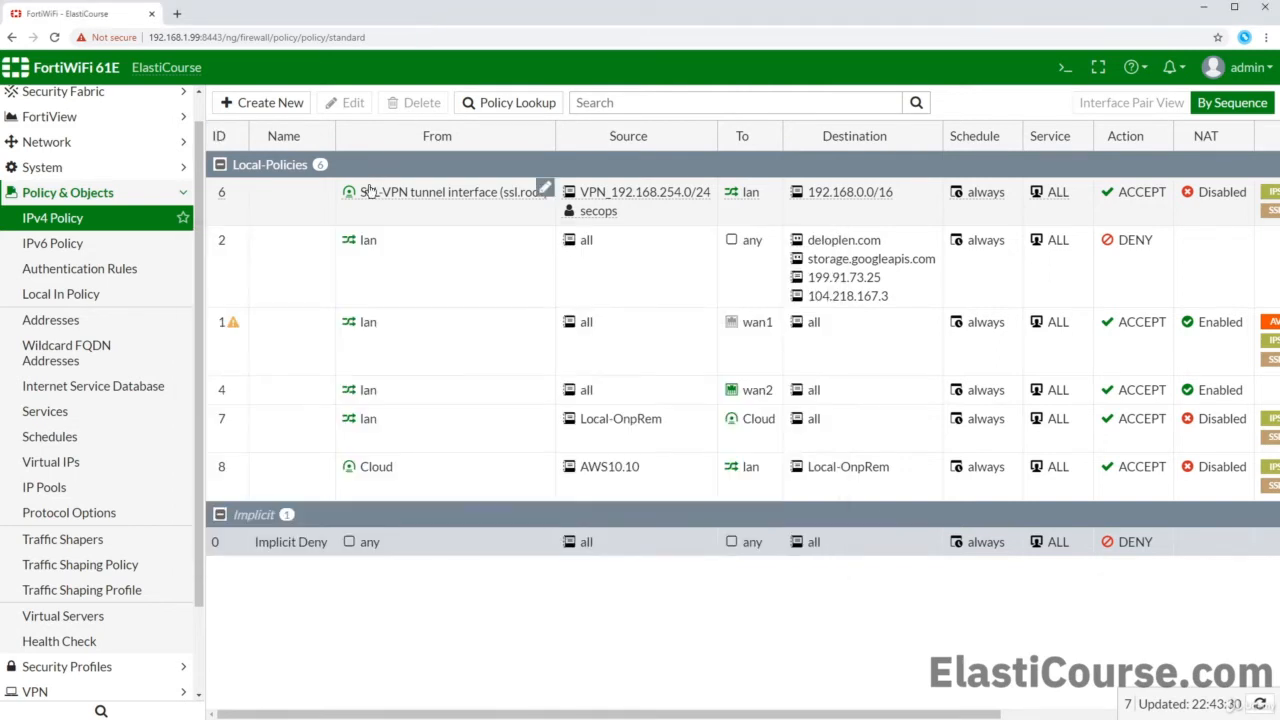
pyautogui.click(248, 102)
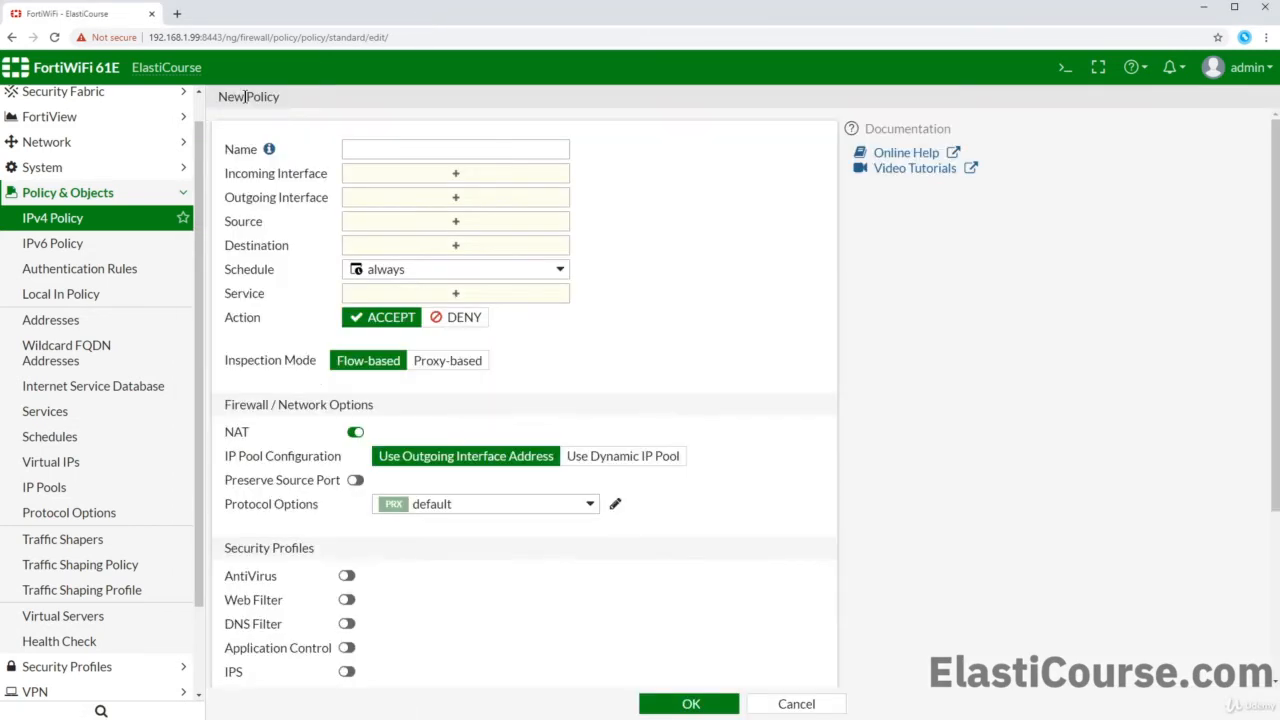
pyautogui.click(500, 177)
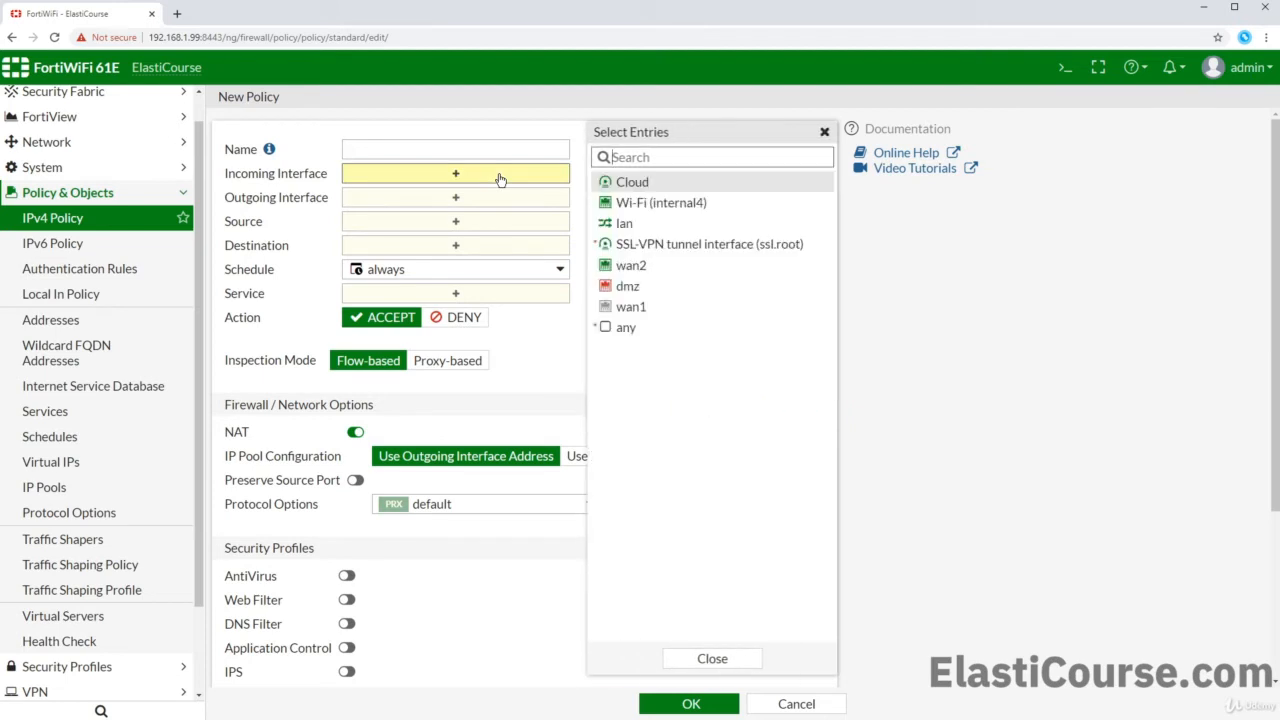
pyautogui.click(621, 226)
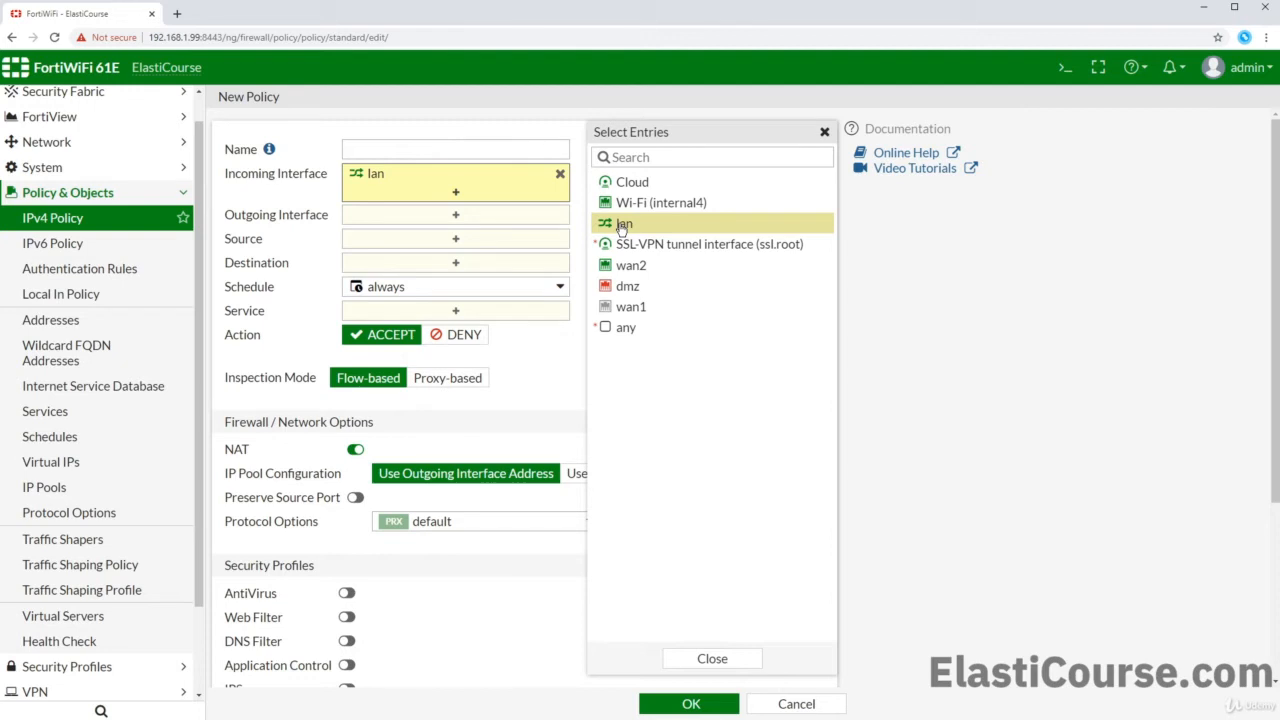
pyautogui.click(516, 222)
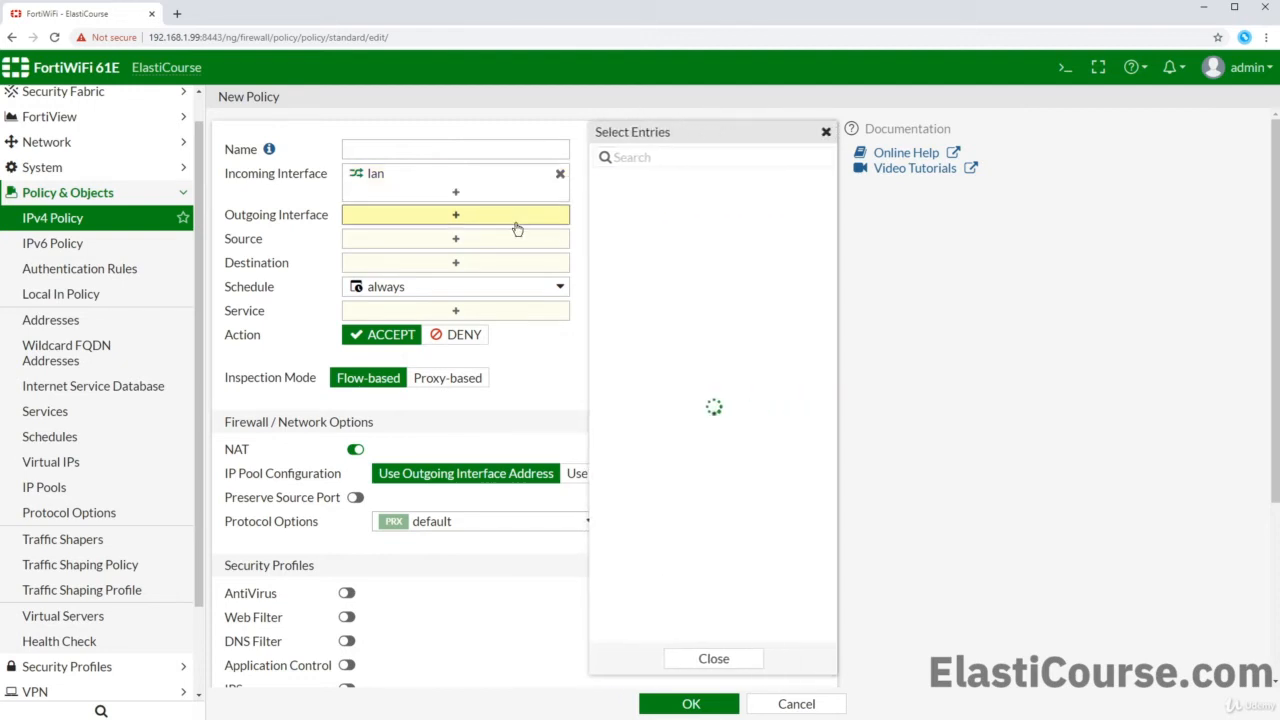
pyautogui.click(636, 211)
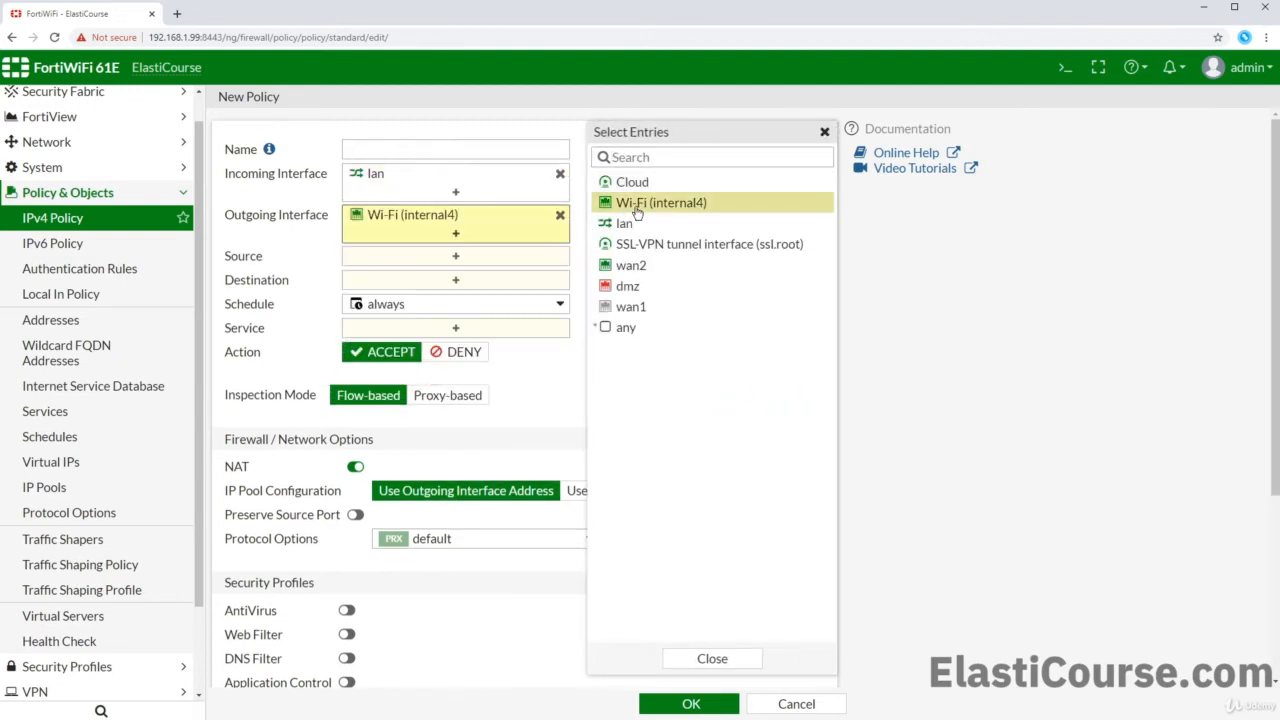
# - Set the new policy's source to Local-OnpRem and its destination to Wi-FI-10.10.100.0/24
pyautogui.click(512, 259)
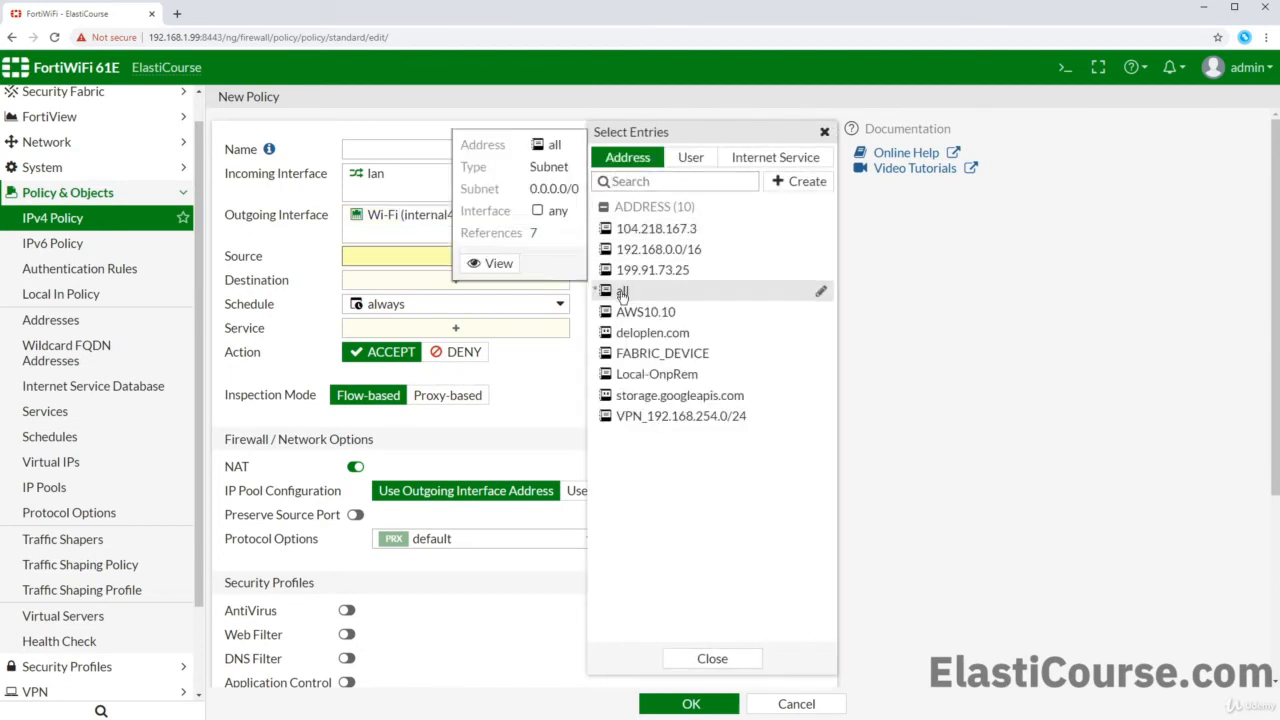
pyautogui.click(622, 293)
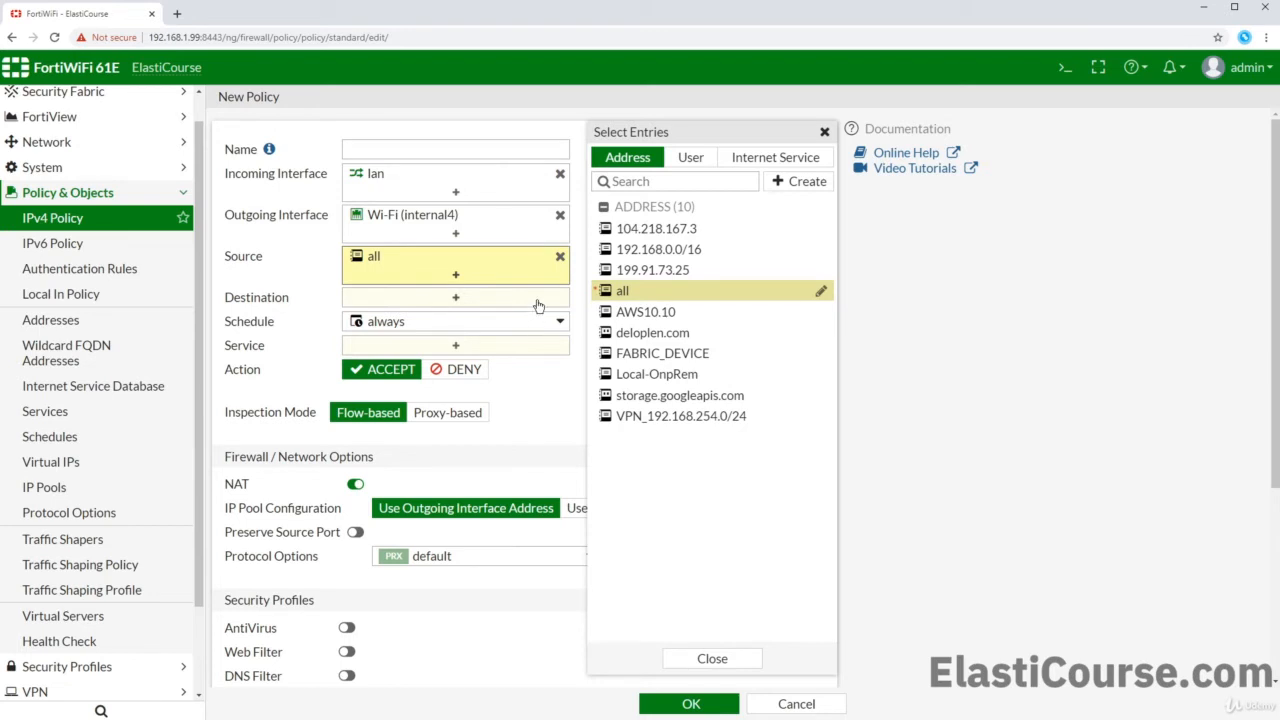
pyautogui.click(642, 378)
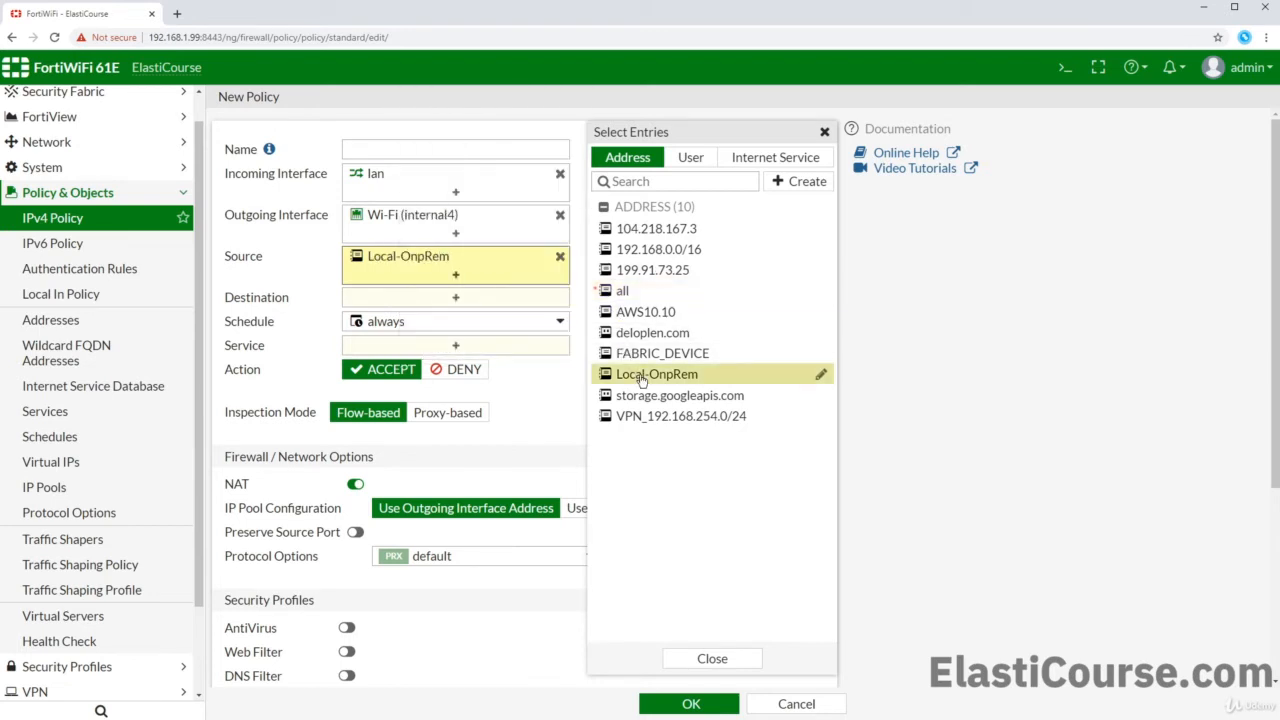
pyautogui.click(403, 297)
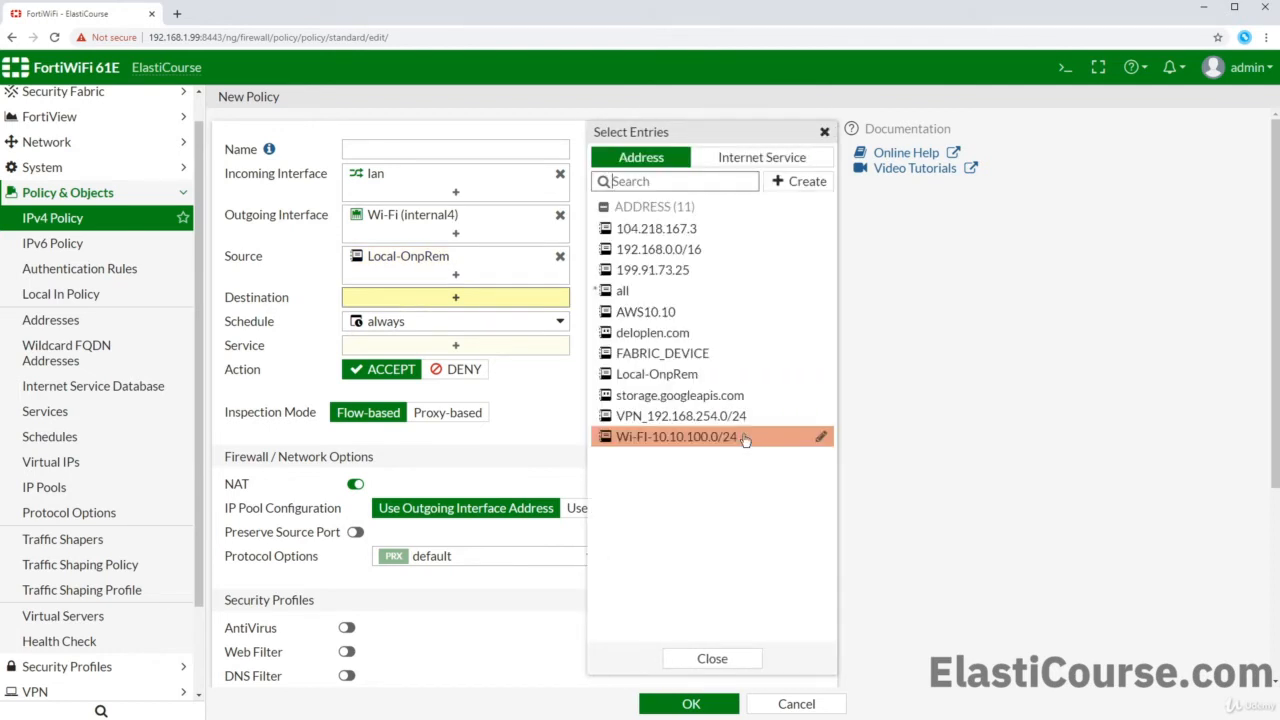
pyautogui.click(745, 439)
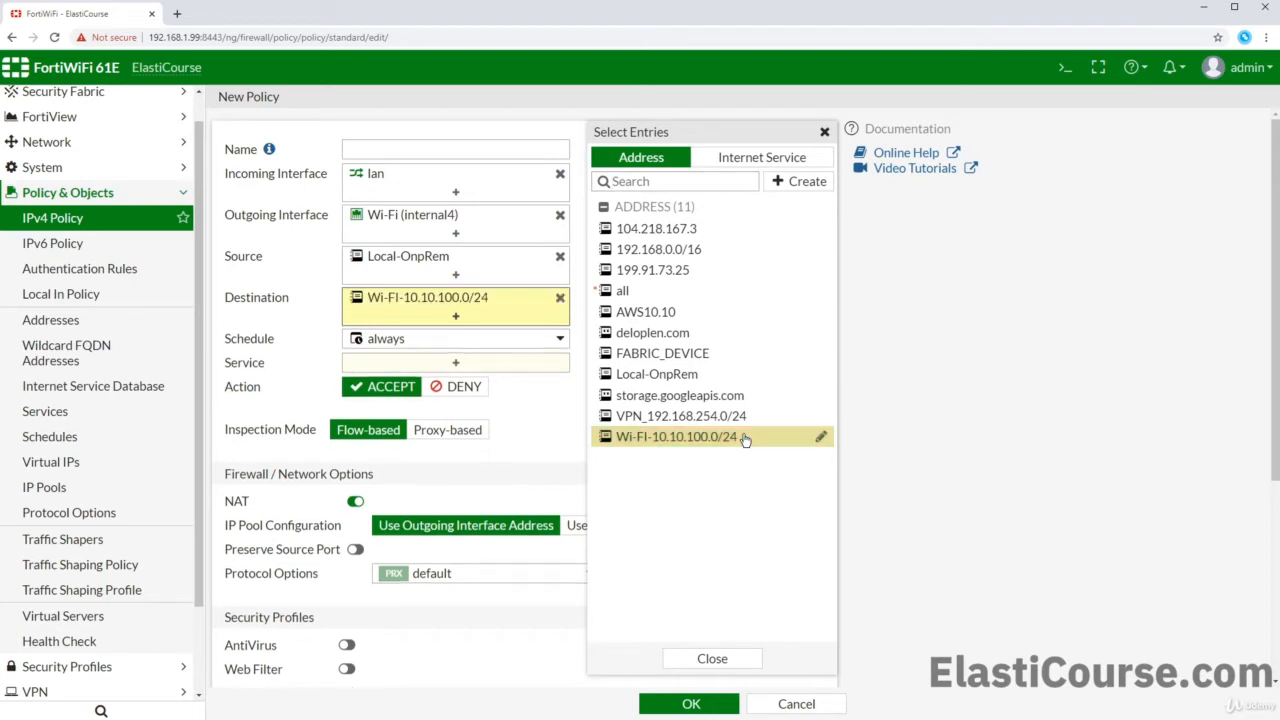
# - Set the new policy's service to ALL_ICMP
pyautogui.click(506, 364)
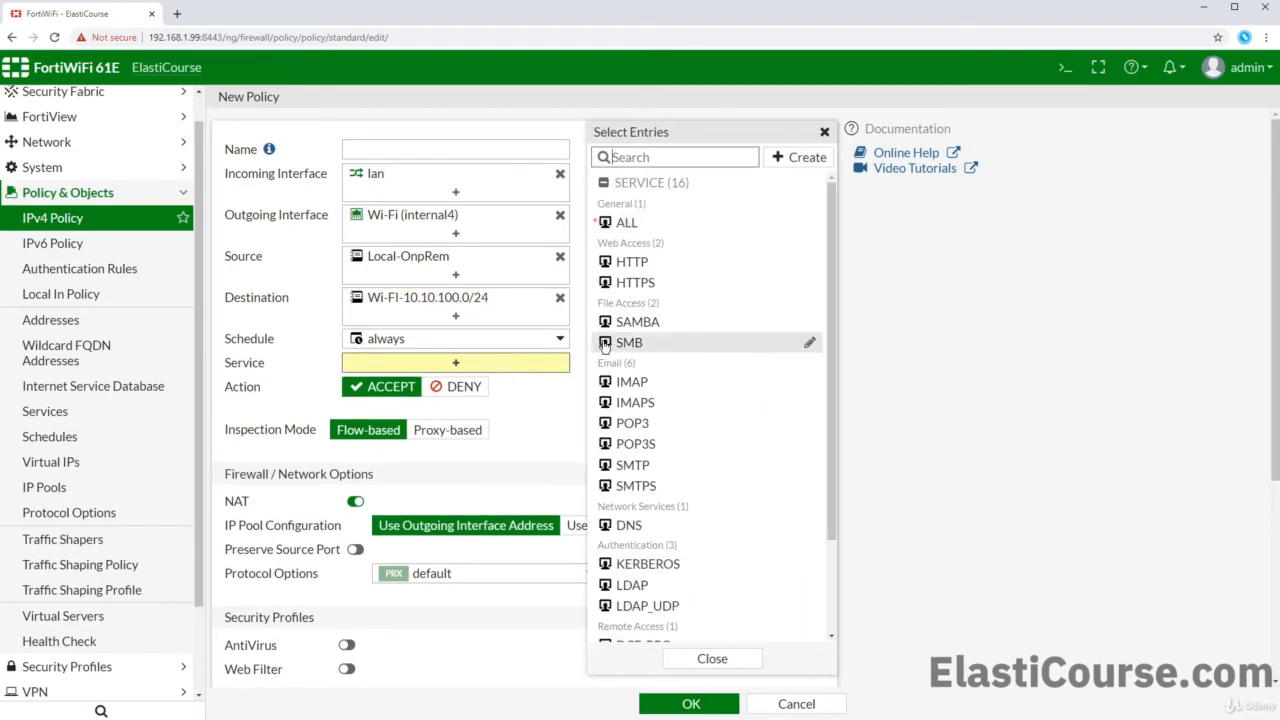
pyautogui.scroll(-3, 692, 496)
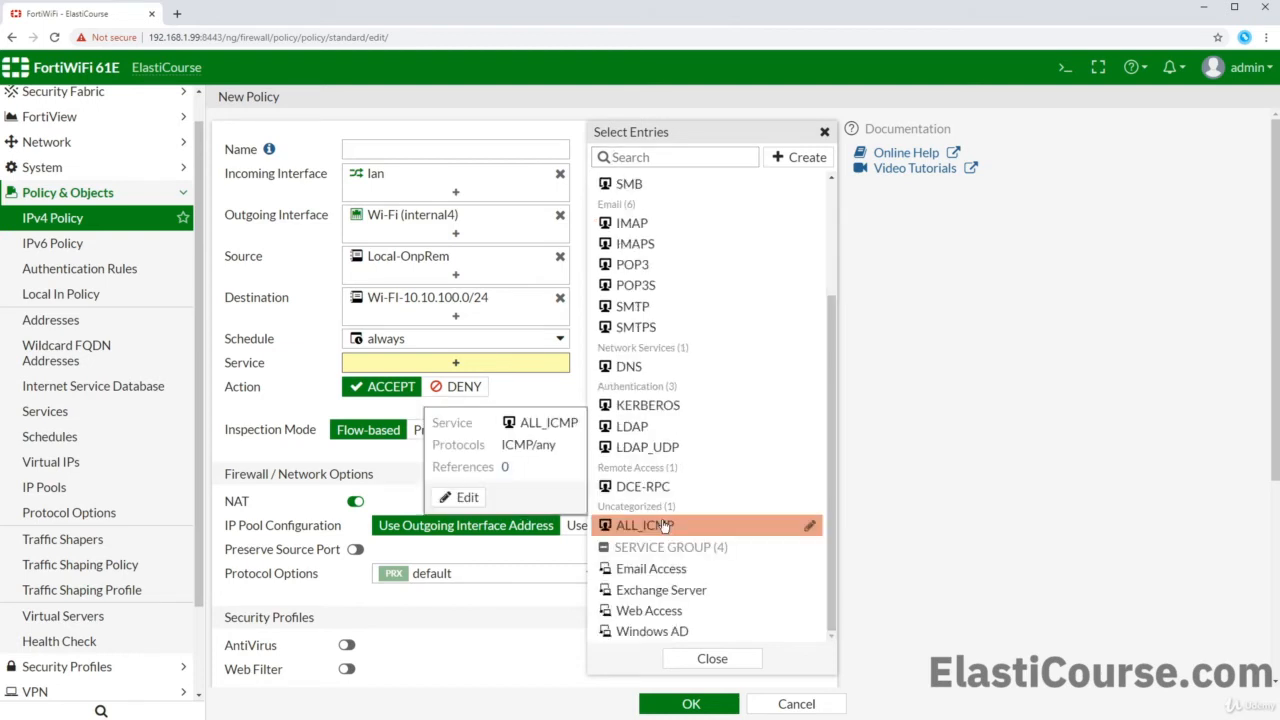
pyautogui.click(660, 524)
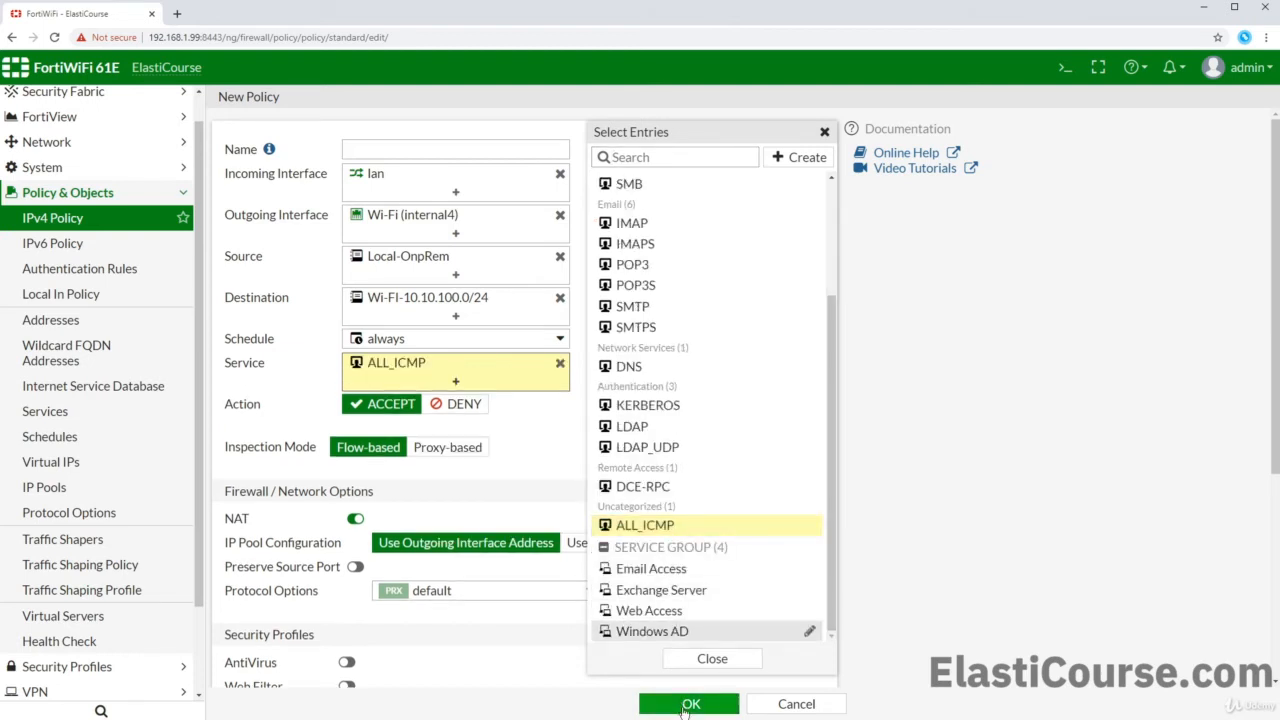
pyautogui.click(710, 658)
# - Disable NAT on the policy, log allowed traffic for all sessions, and save the policy
pyautogui.click(355, 518)
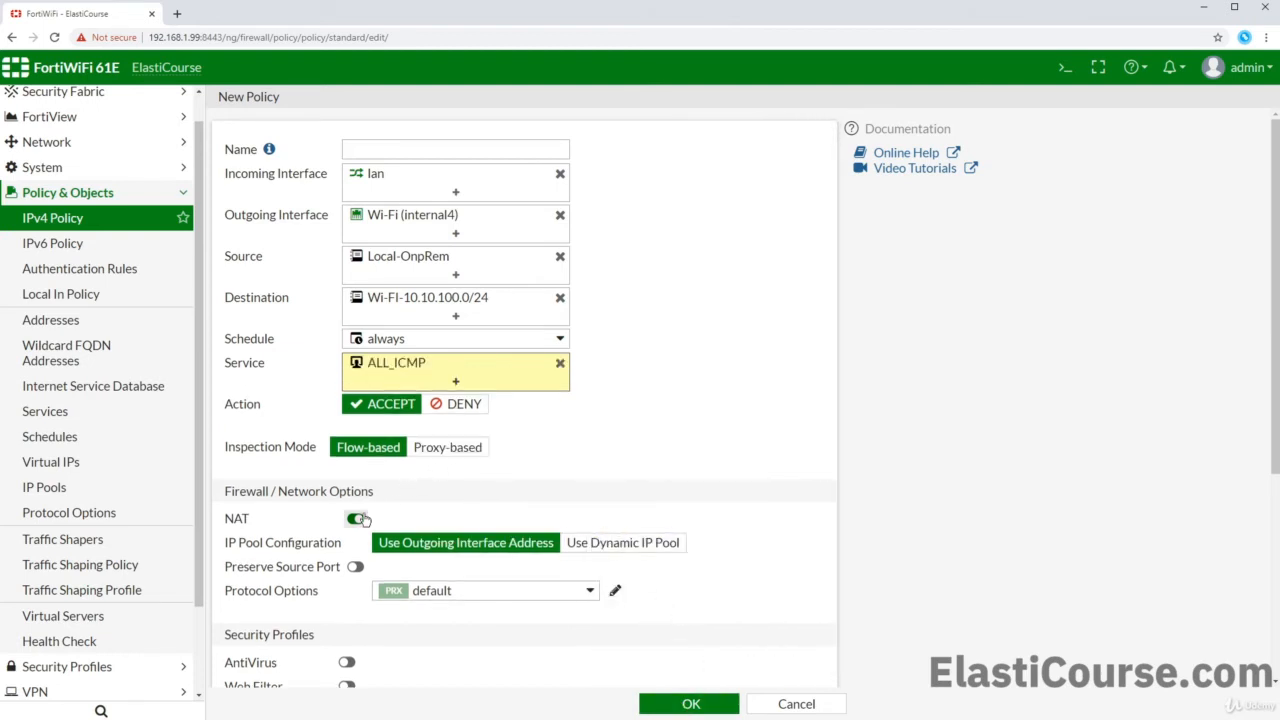
pyautogui.scroll(-3, 477, 518)
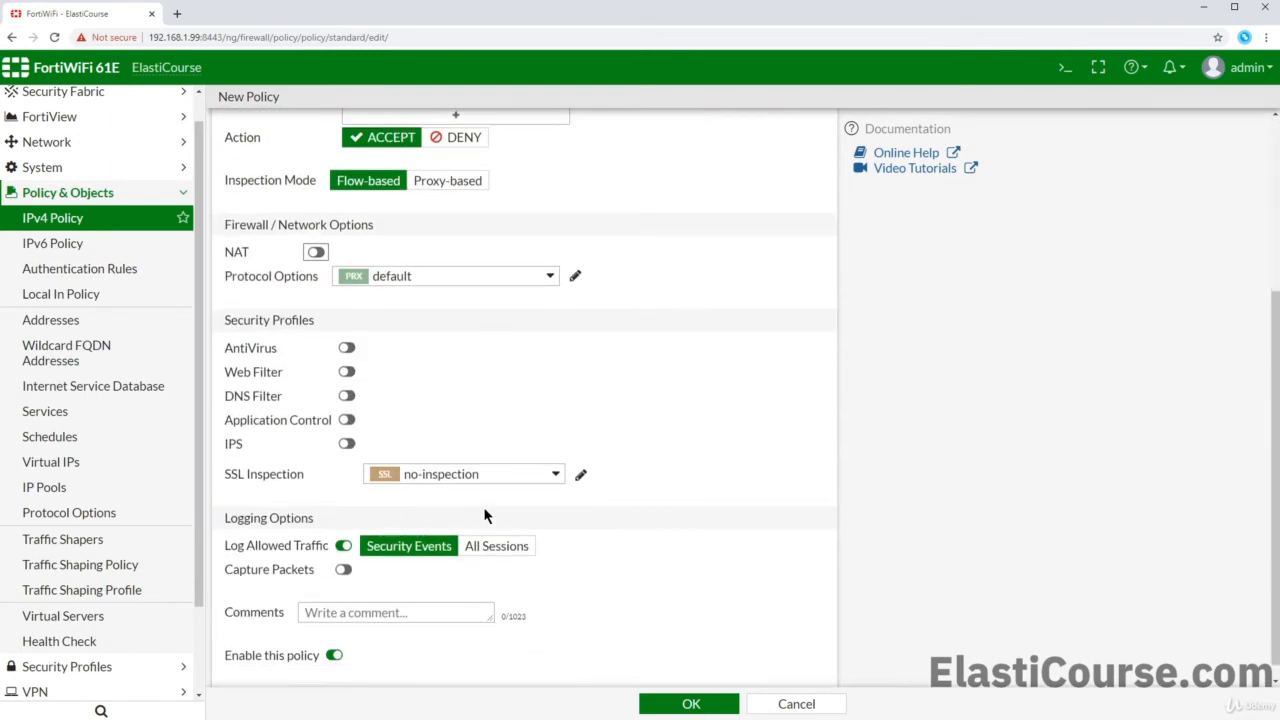
pyautogui.click(484, 537)
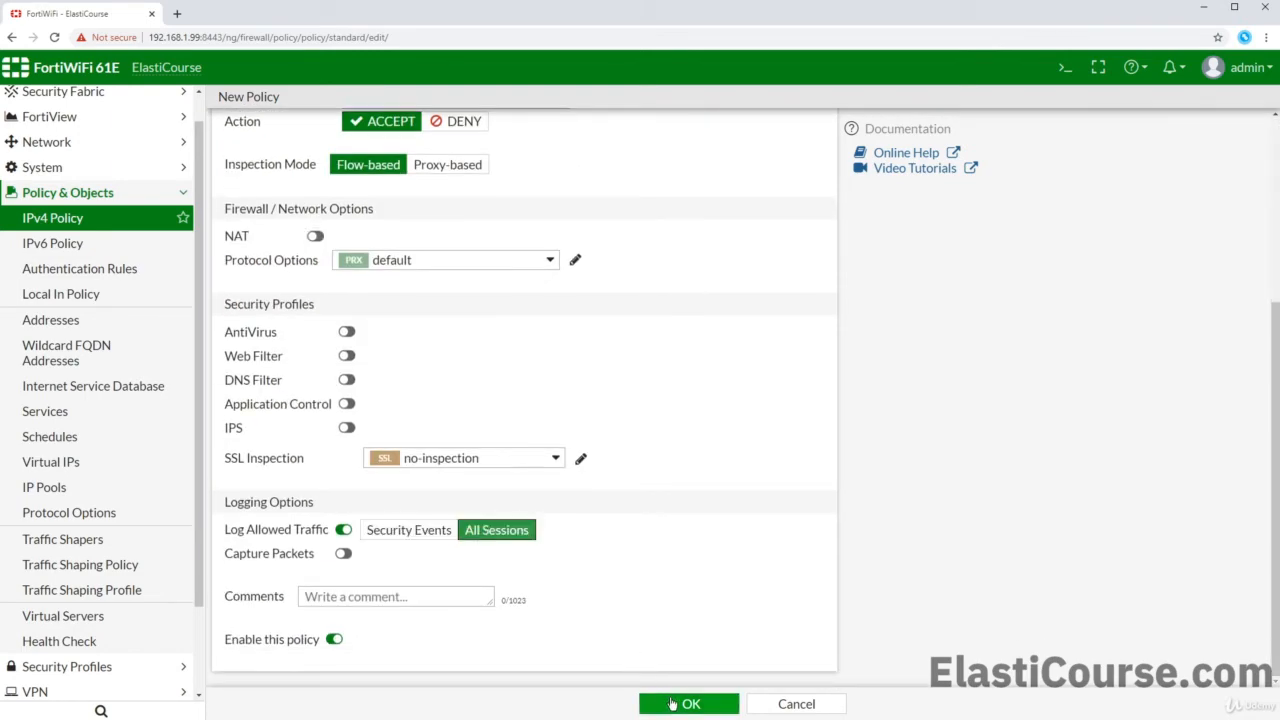
pyautogui.click(690, 704)
pyautogui.hotkey('alt', 'Tab')
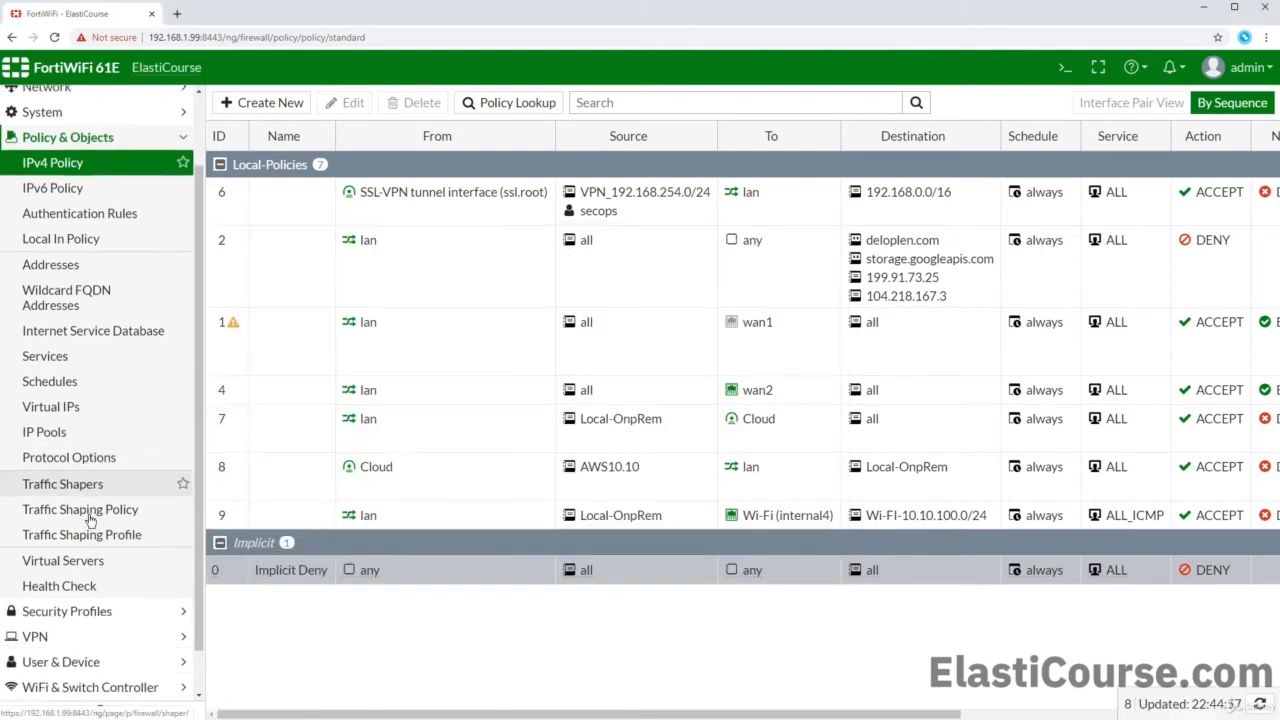
# - Open the DHCP monitor and check the lease issued on the Wi-Fi (internal4) interface
pyautogui.scroll(-1, 90, 520)
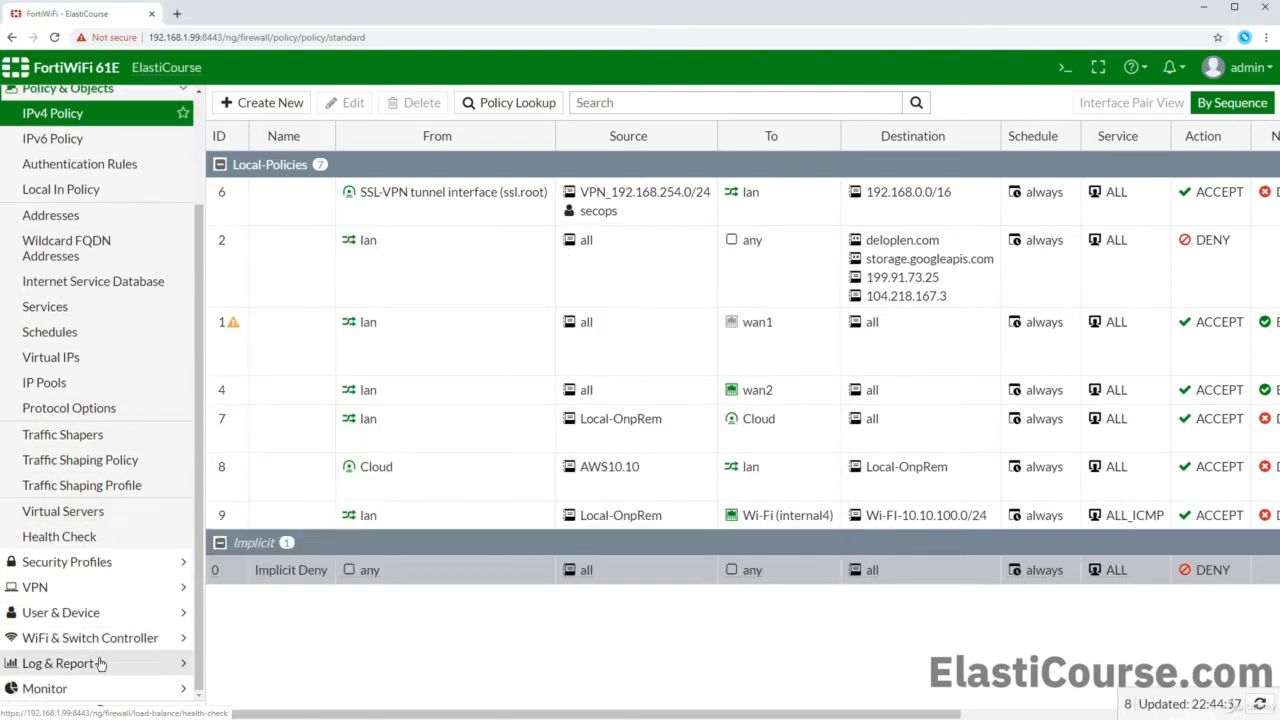
pyautogui.click(92, 690)
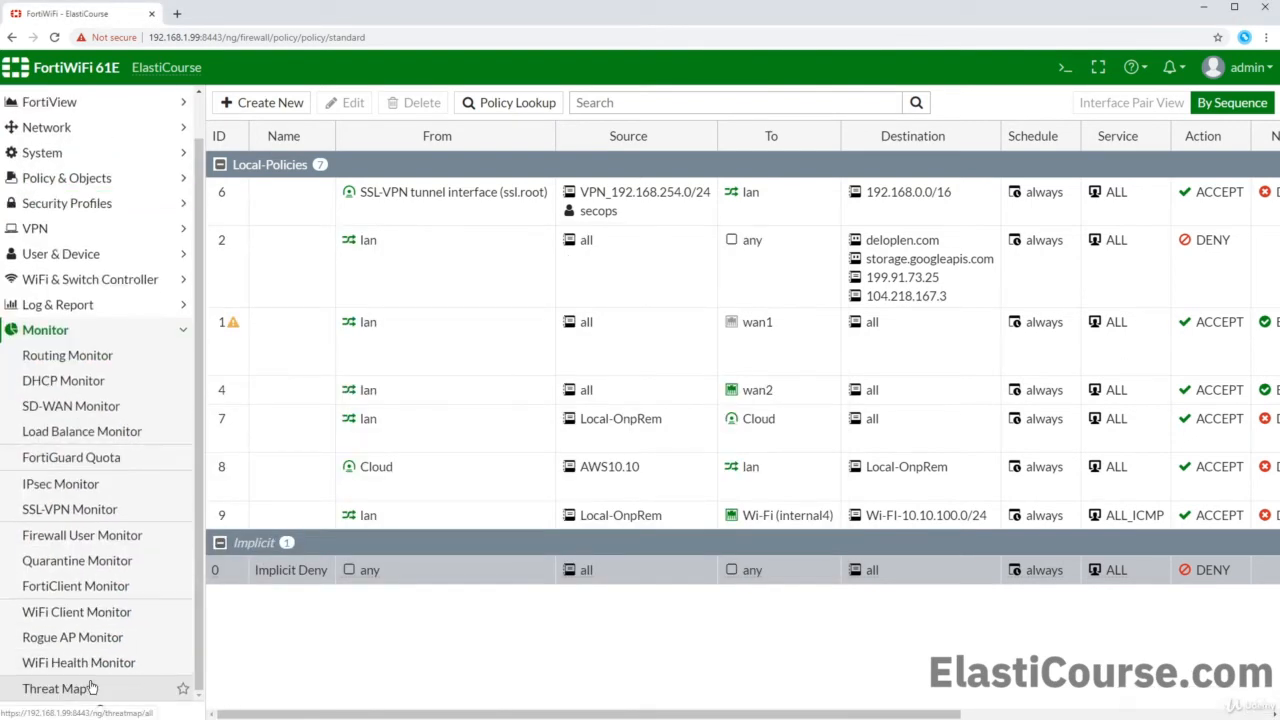
pyautogui.click(119, 386)
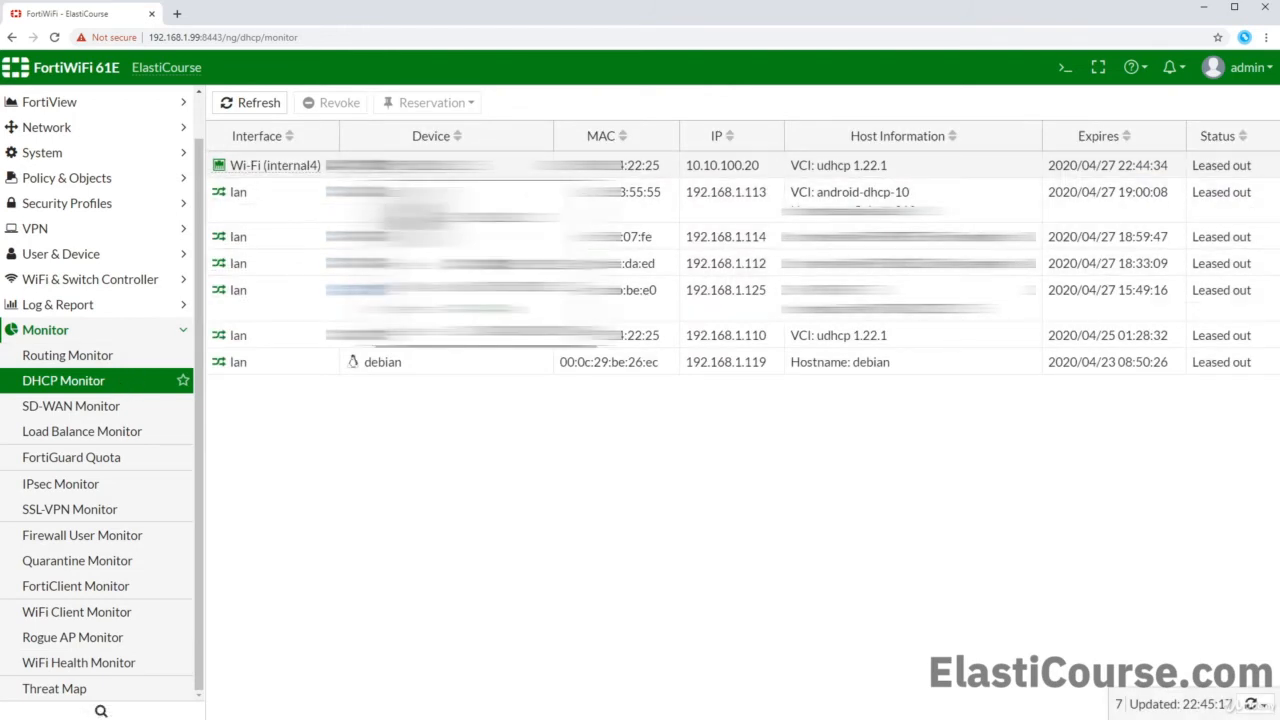
pyautogui.click(480, 166)
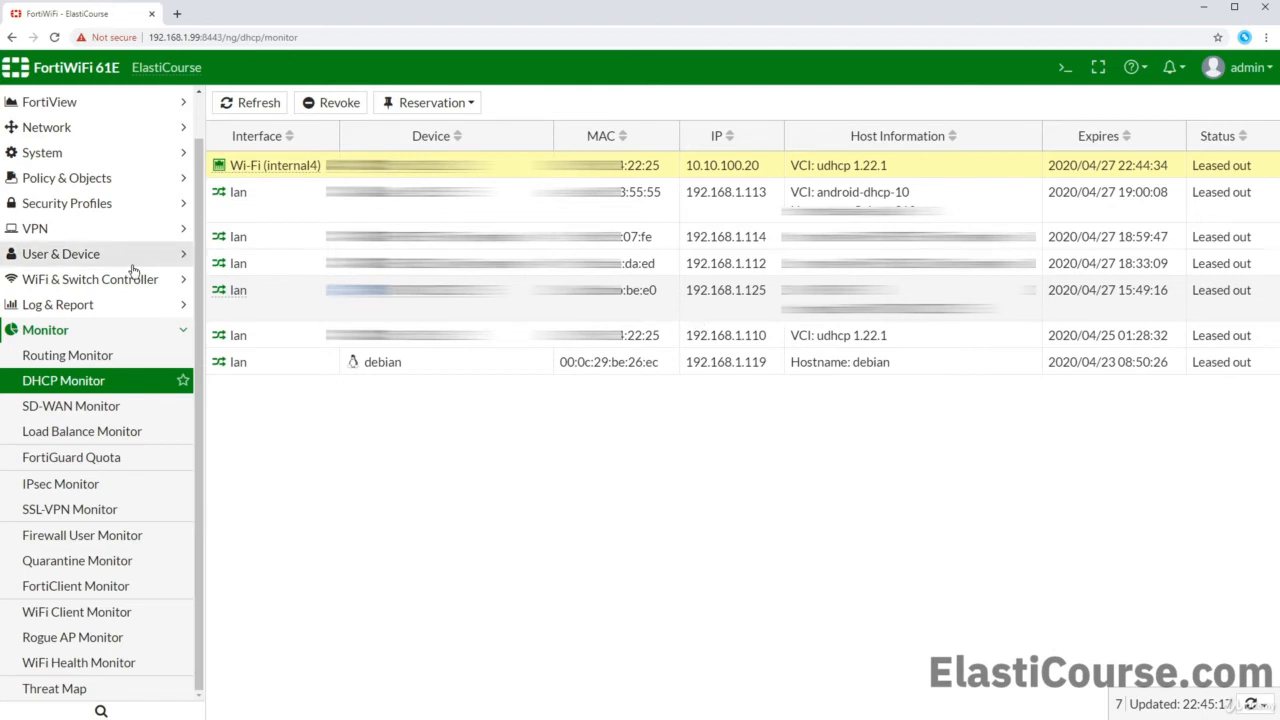
# - Name the IPv4 policy from lan to wan2 "Internet" and apply the change
pyautogui.click(97, 180)
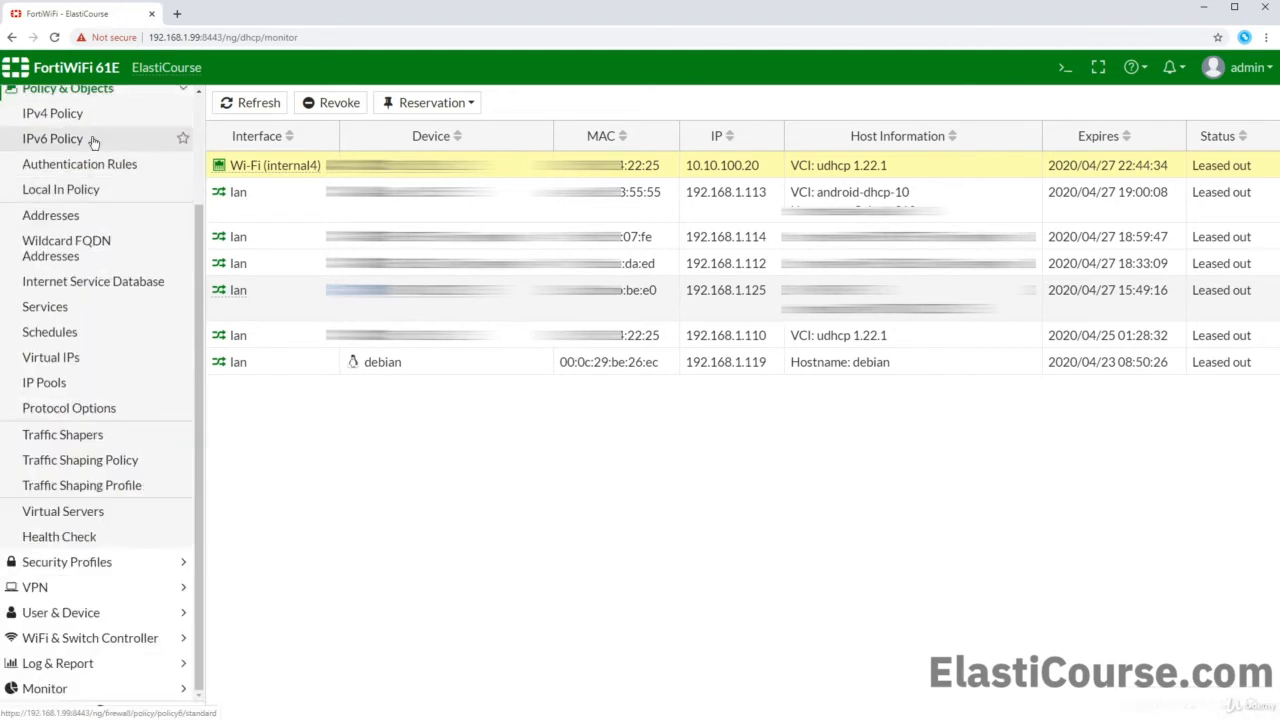
pyautogui.click(93, 120)
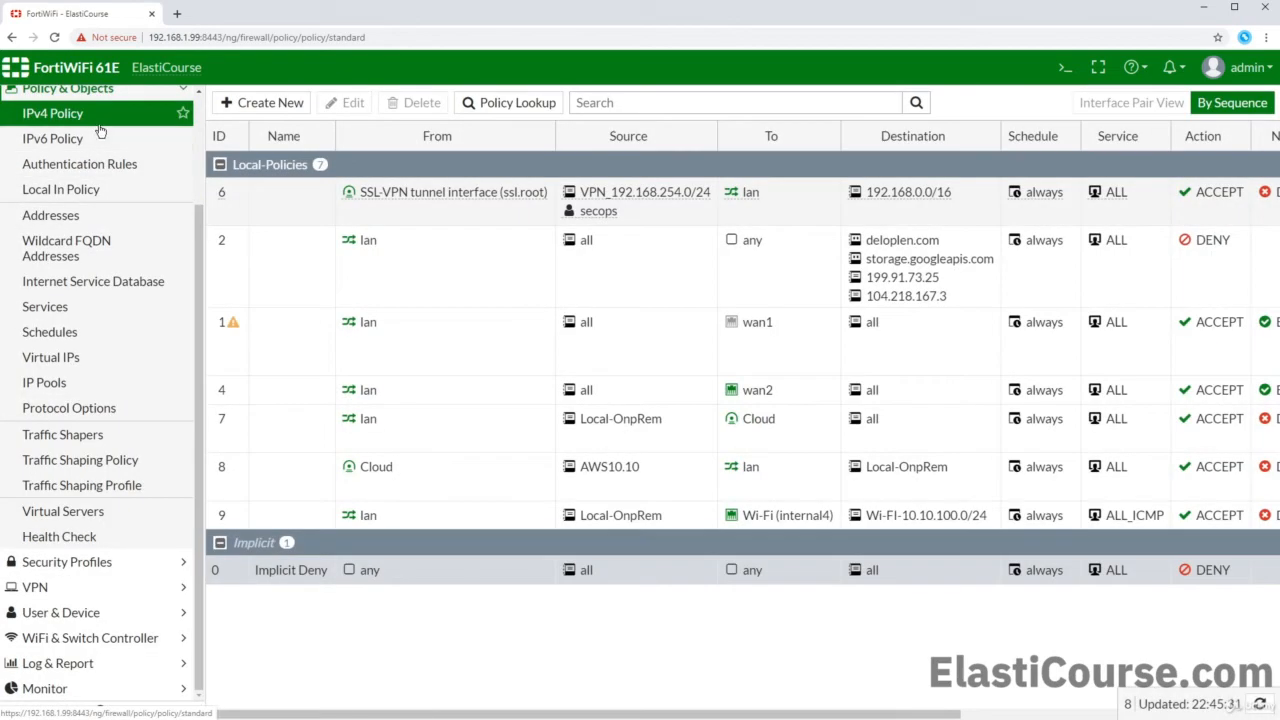
pyautogui.click(438, 389)
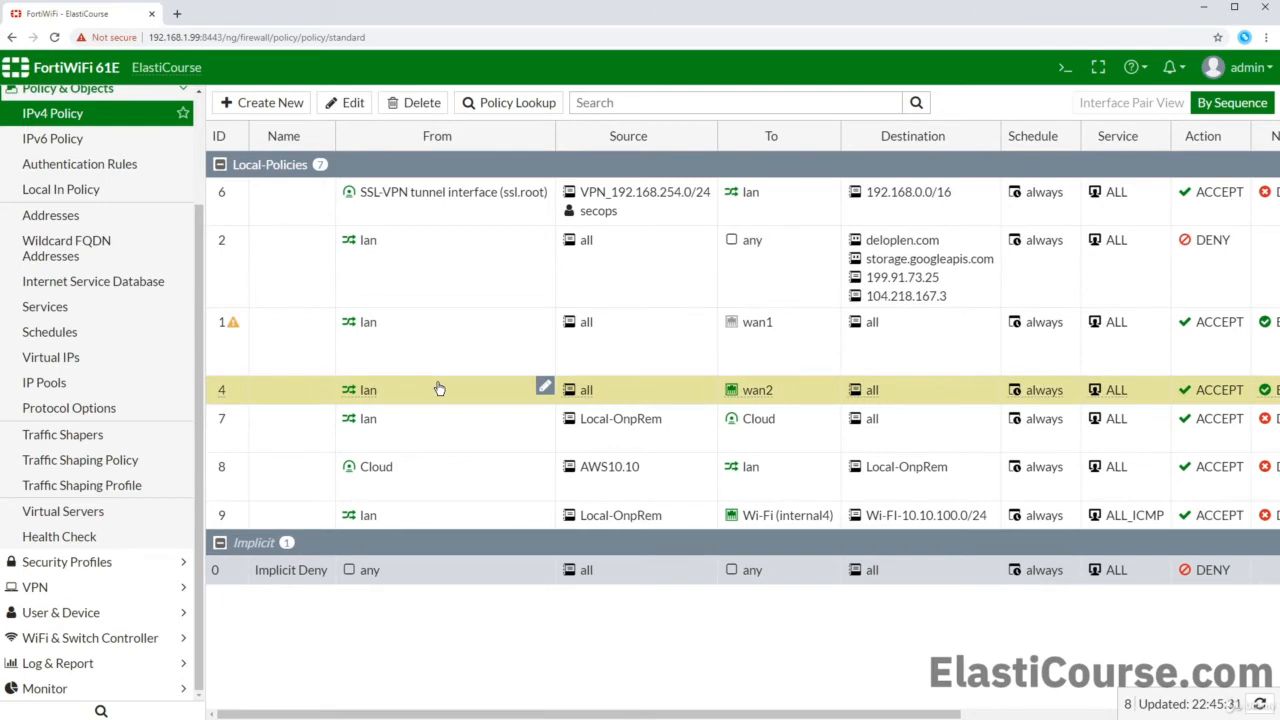
pyautogui.click(321, 390)
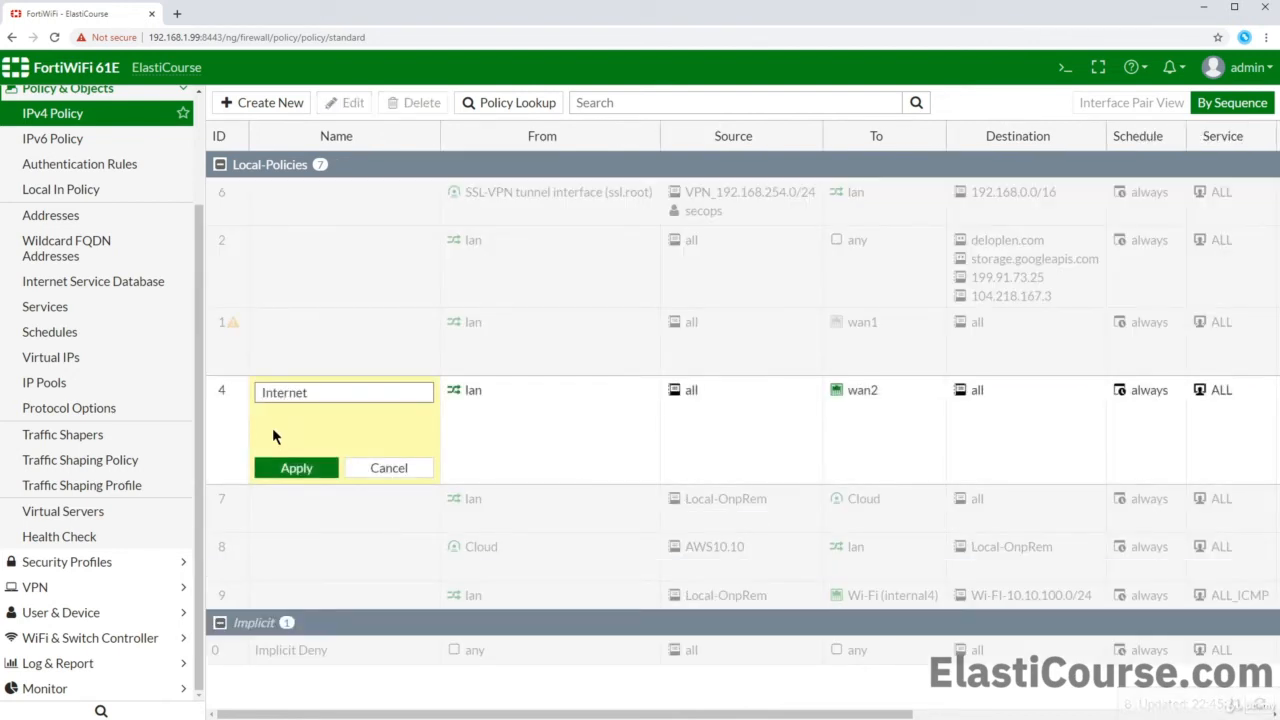
pyautogui.click(272, 466)
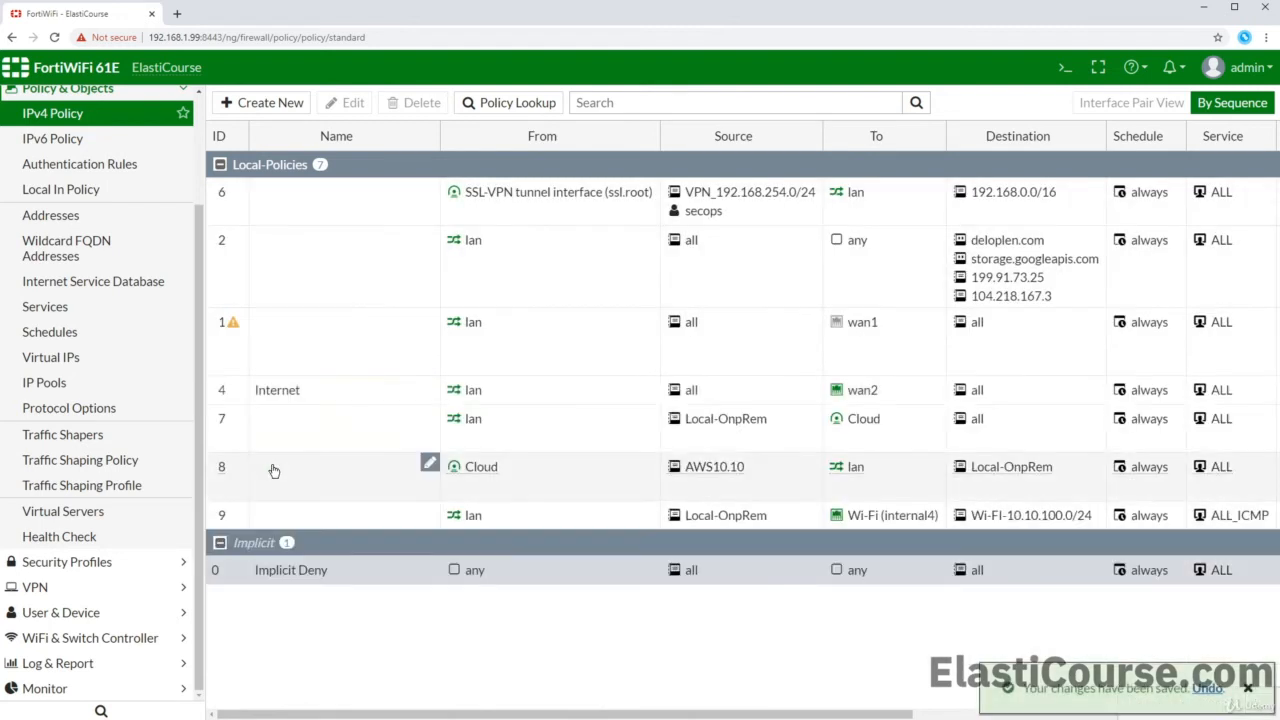
# - Open the Internet policy for editing and add Wi-Fi (internal4) to its incoming interfaces
pyautogui.doubleClick(338, 386)
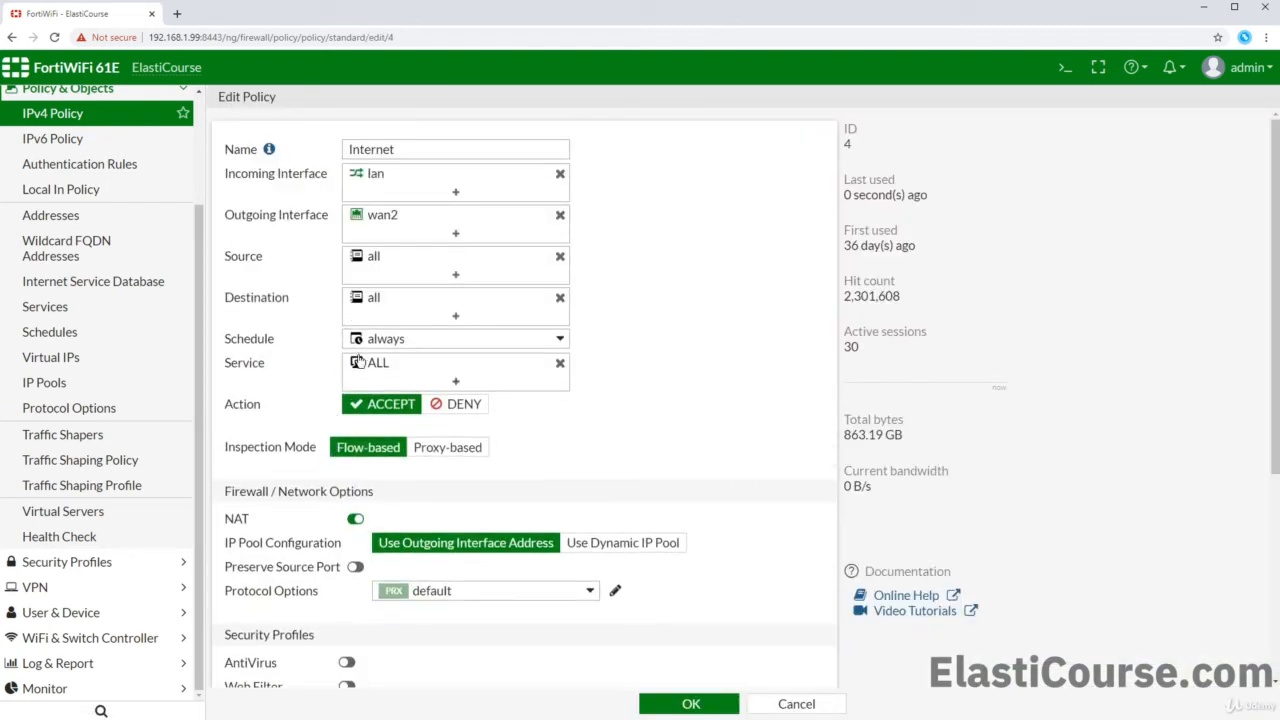
pyautogui.click(419, 197)
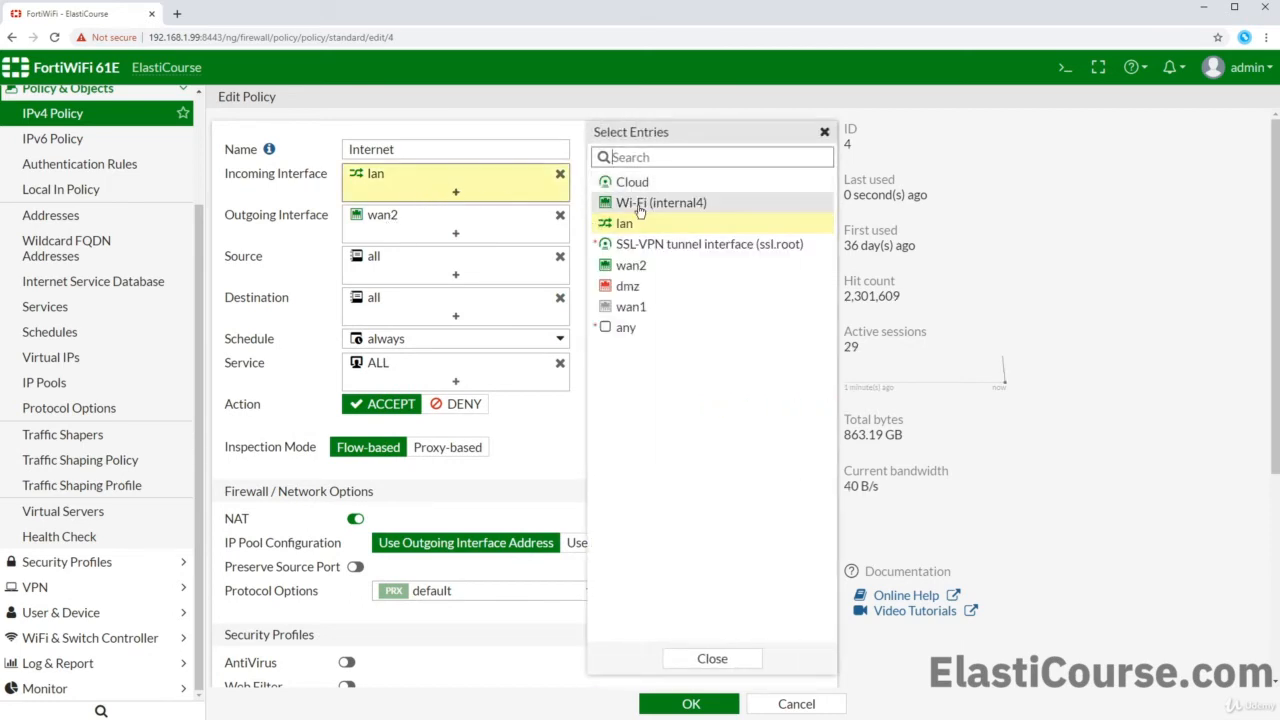
pyautogui.click(622, 203)
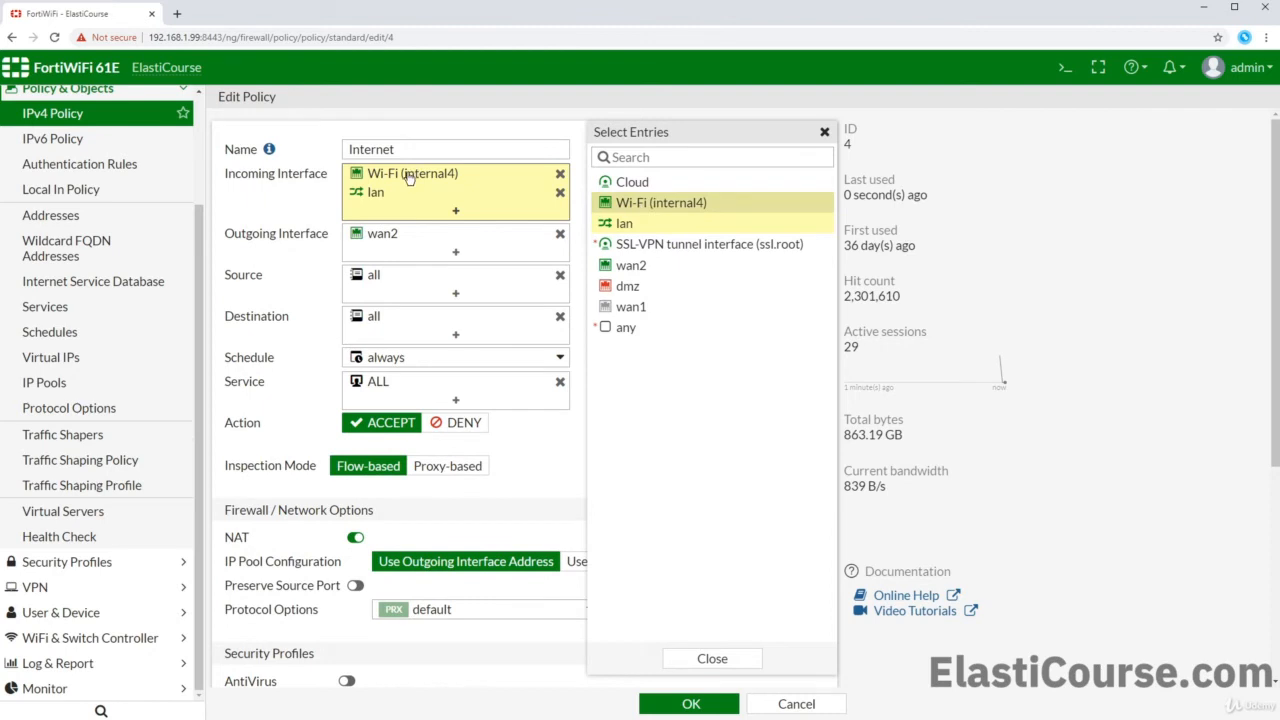
pyautogui.moveTo(414, 172)
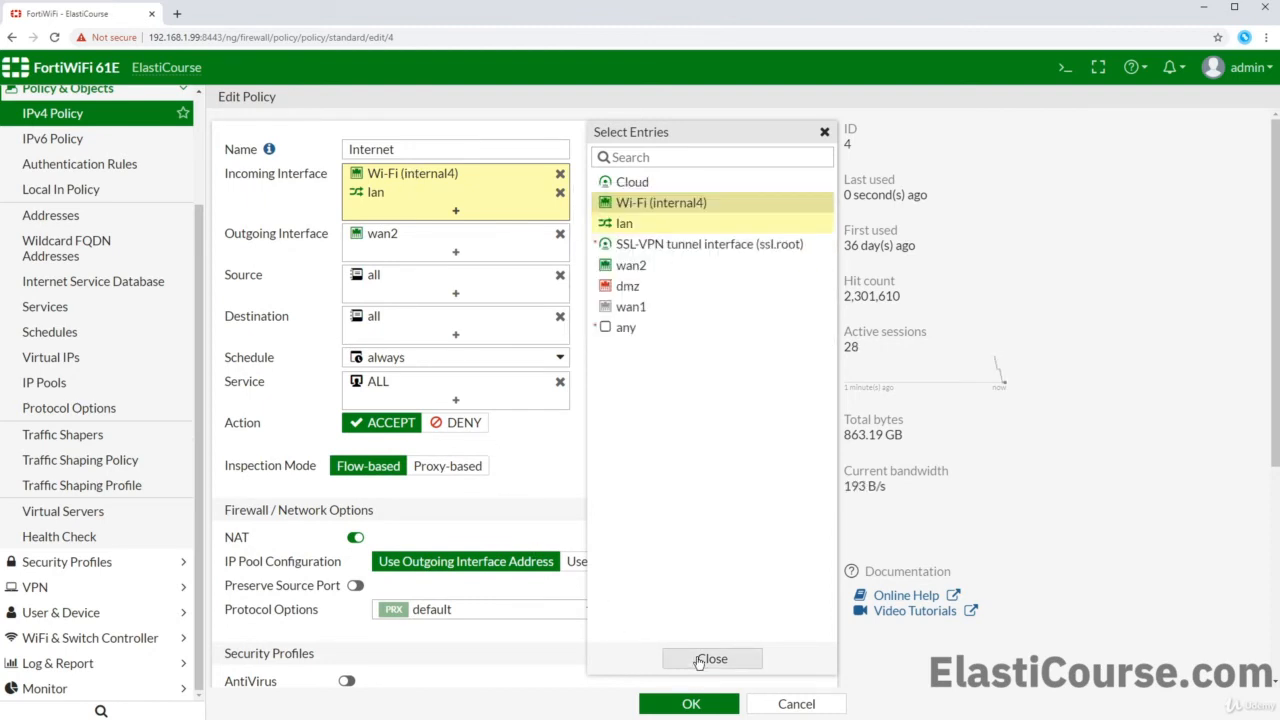
# - Set the Internet policy's source to Local-OnpRem and Wi-FI-10.10.100.0/24, and save the policy
pyautogui.click(466, 284)
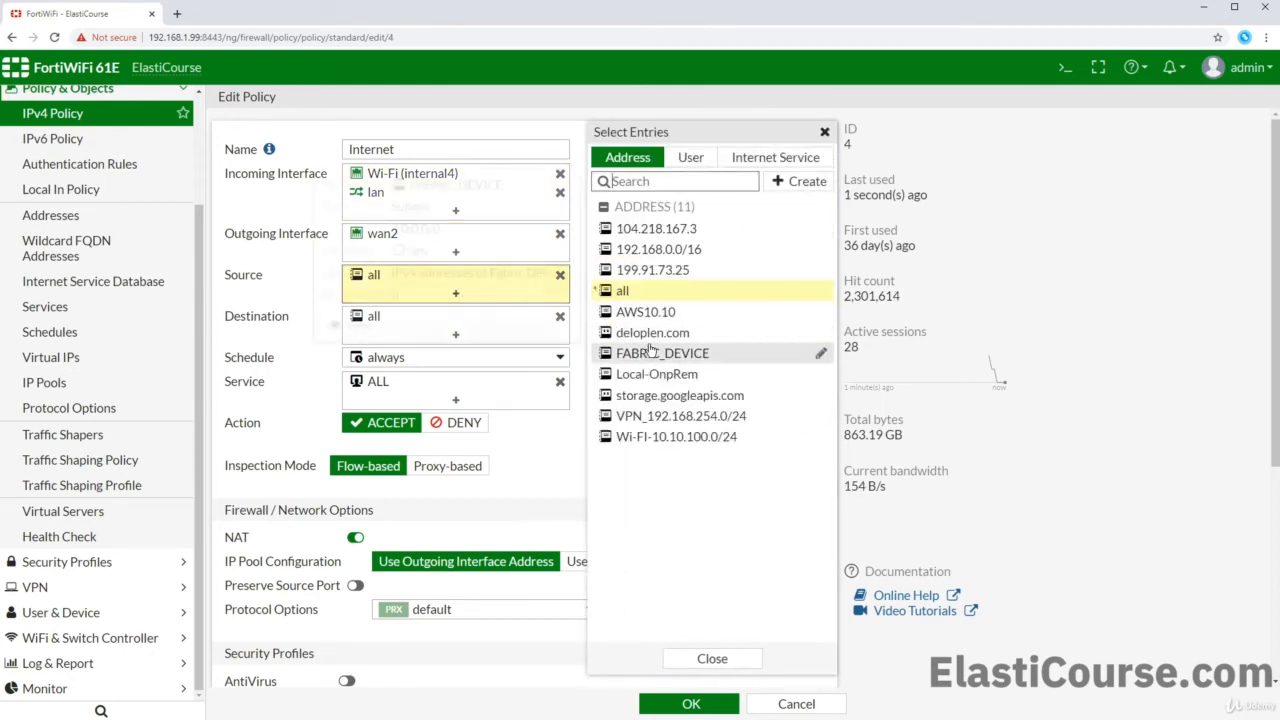
pyautogui.click(656, 380)
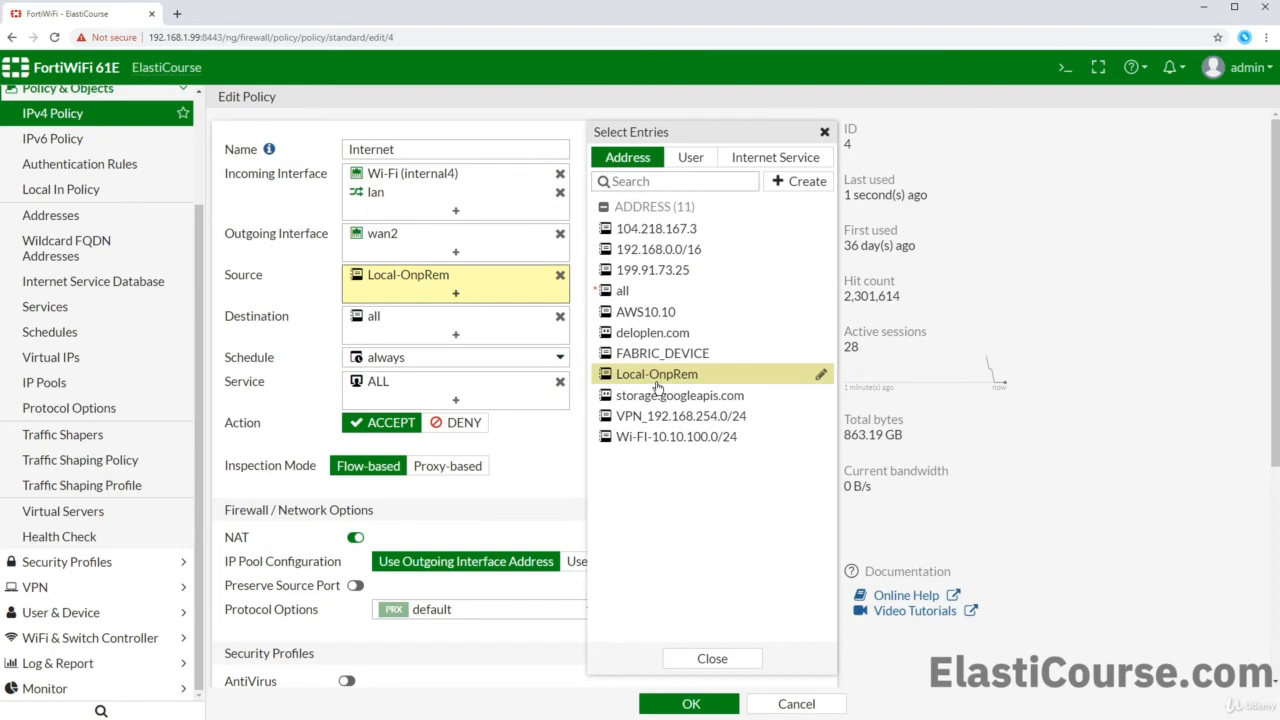
pyautogui.click(658, 438)
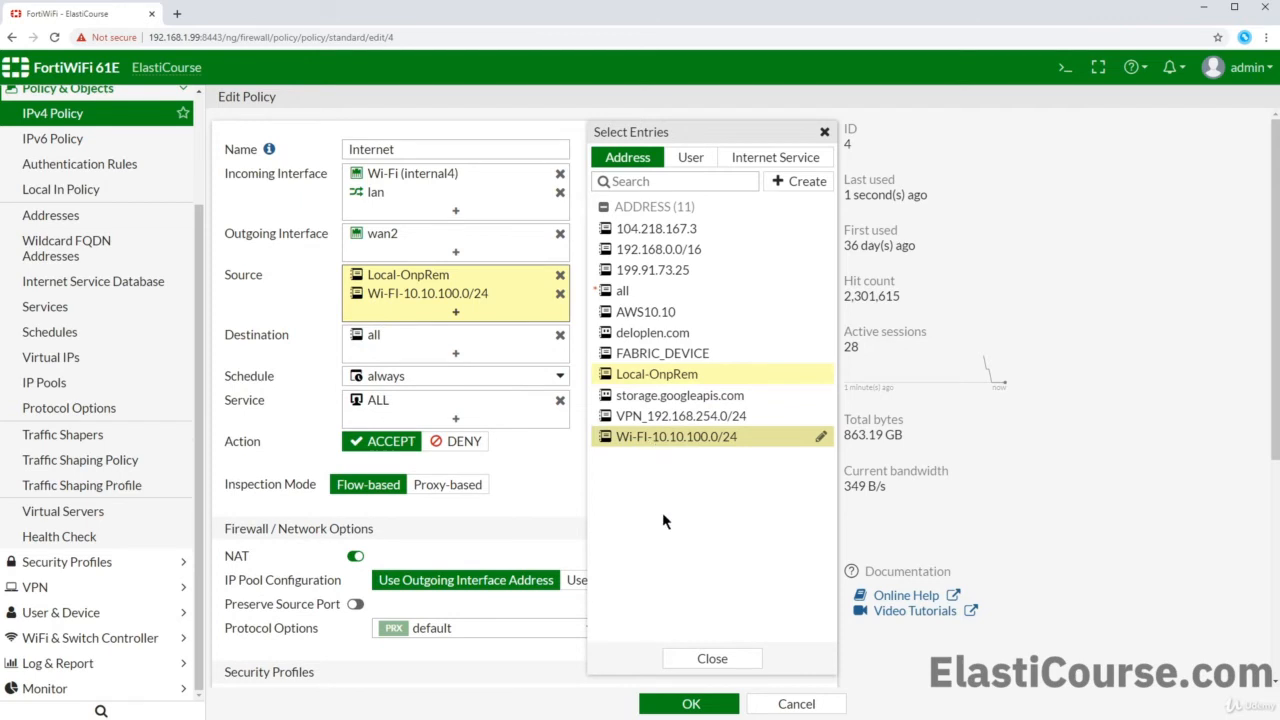
pyautogui.click(709, 658)
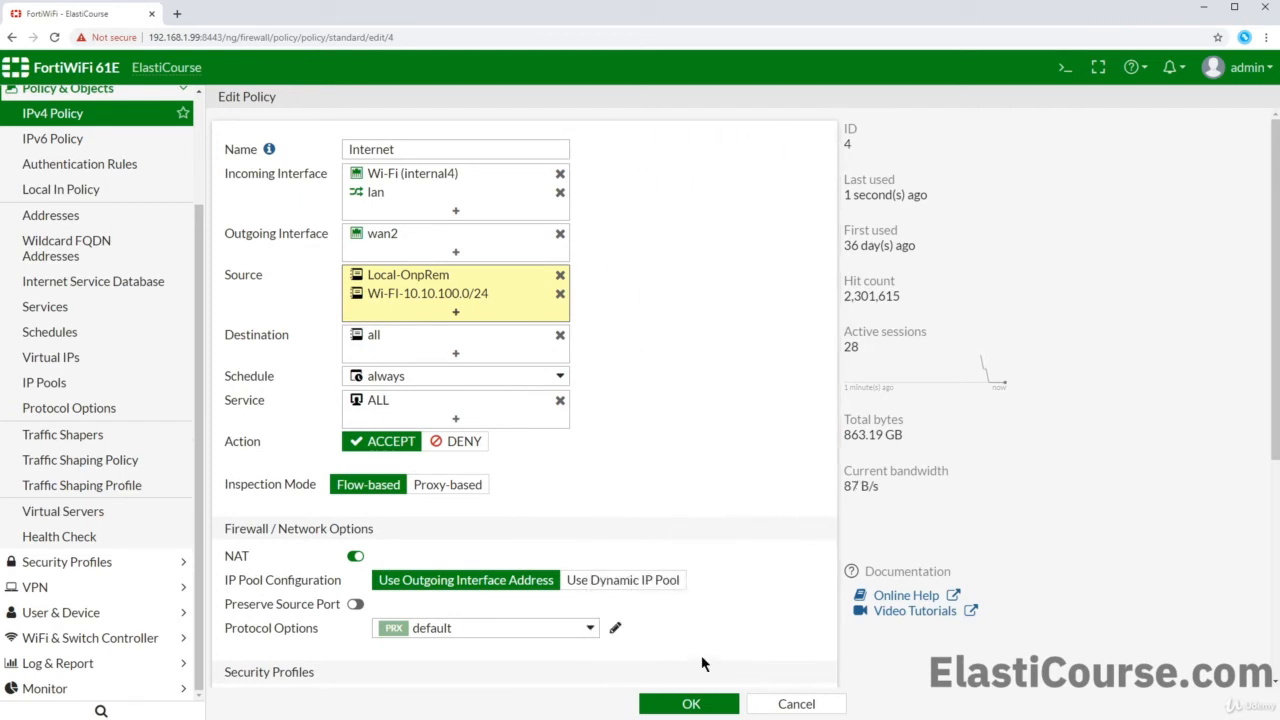
pyautogui.click(688, 702)
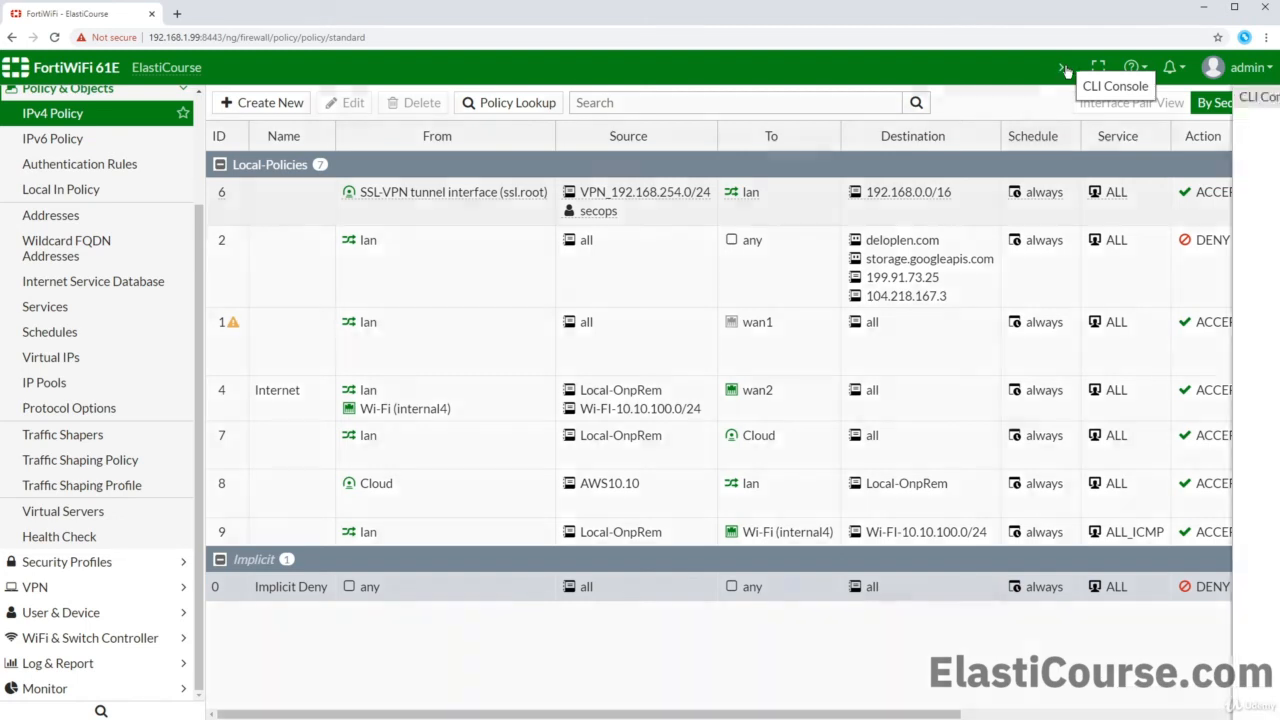
# - In the CLI console, show the switch's port configuration and delete internal2 from it
pyautogui.click(1066, 68)
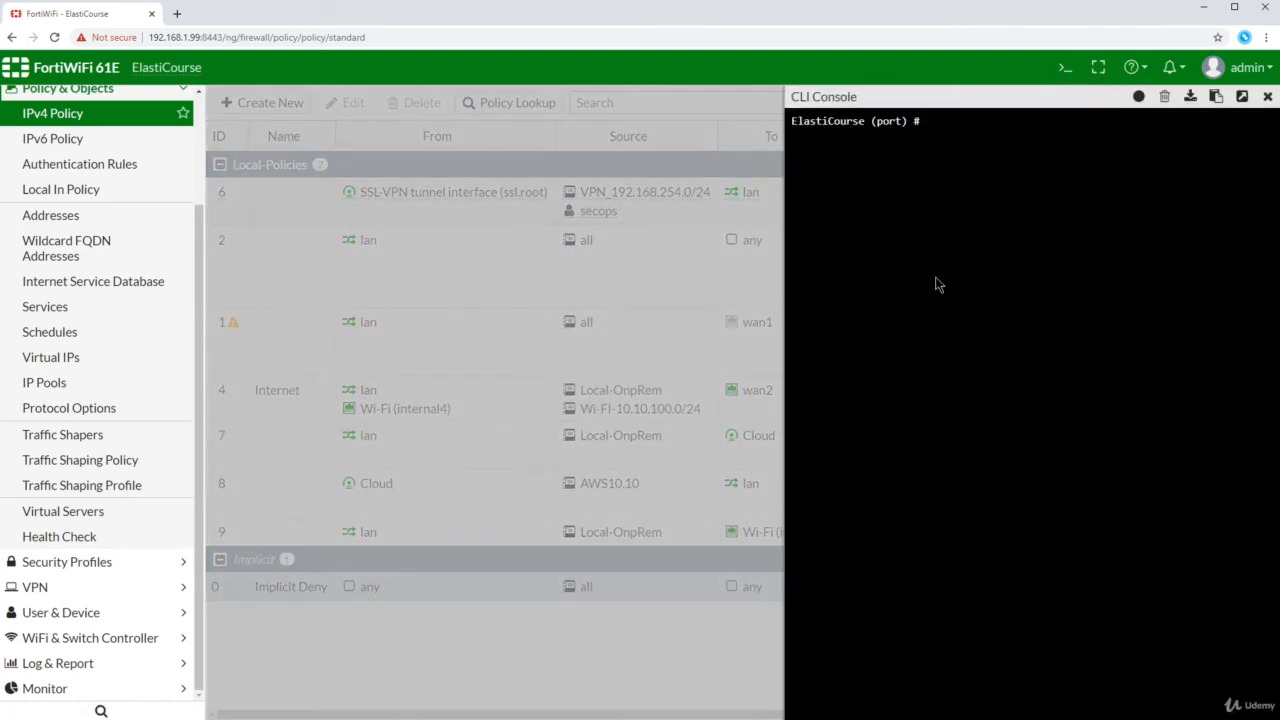
pyautogui.write('sh')
pyautogui.press('Return')
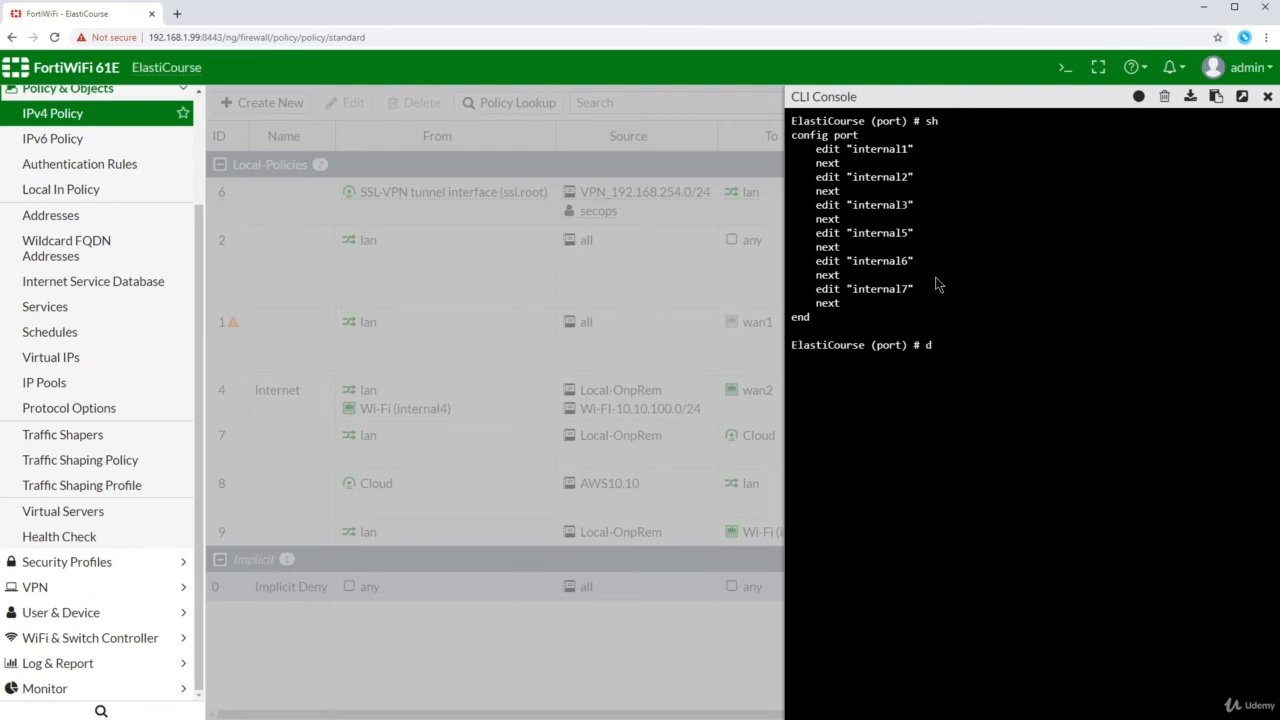
pyautogui.write('delete internal1')
pyautogui.press('Return')
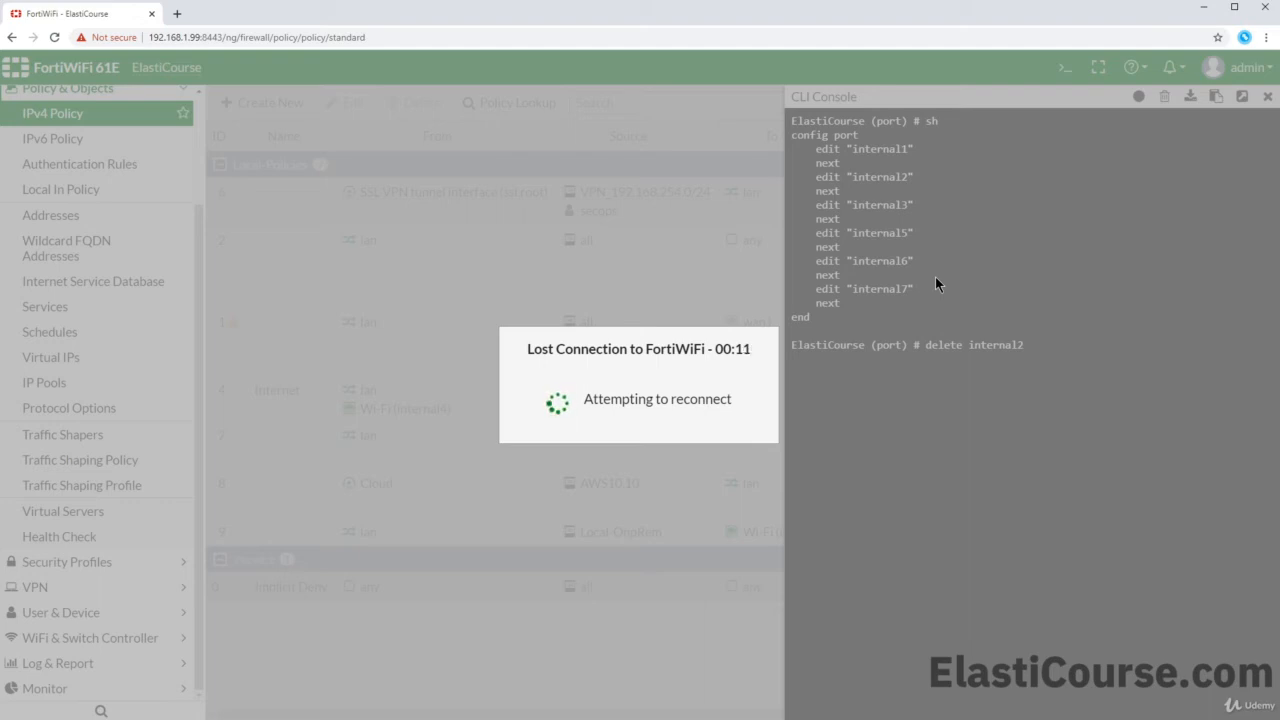
# - Edit the internal2 interface from the reloaded interface list, allowing IPv4 PING access and setting its IP/Network Mask to 172.20.0.1/24
pyautogui.click(155, 37)
pyautogui.press('Return')
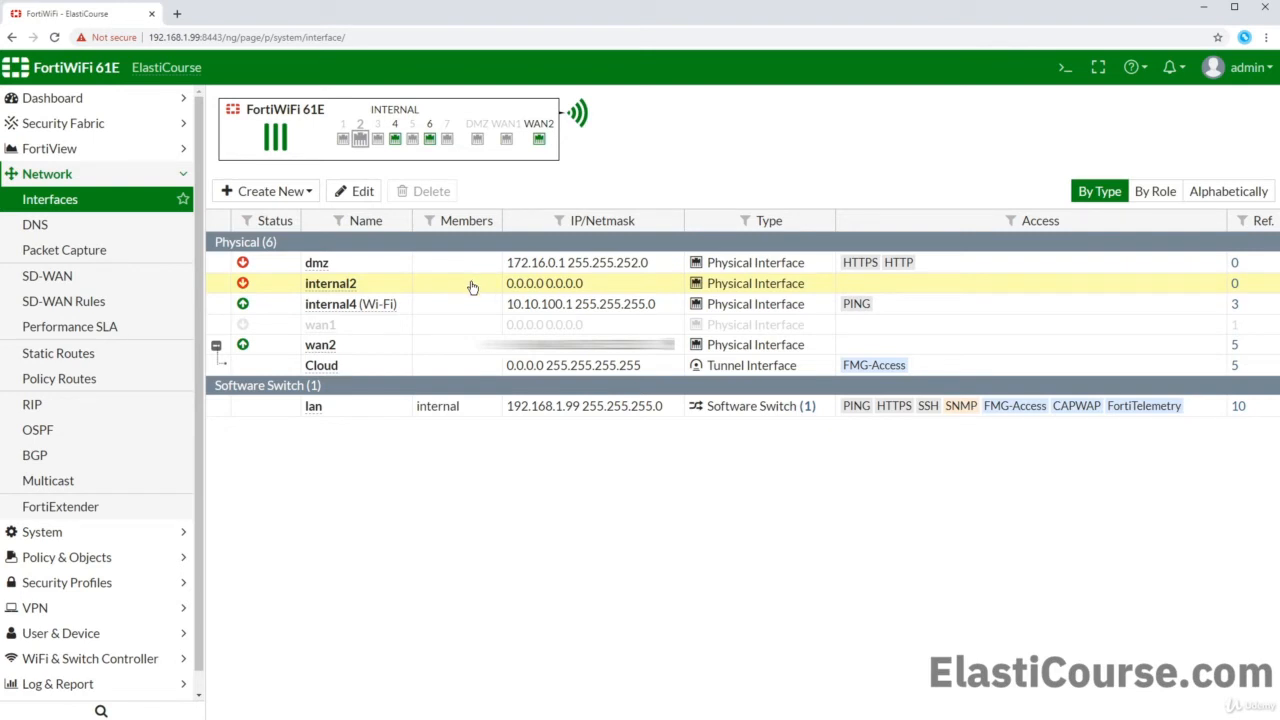
pyautogui.doubleClick(472, 286)
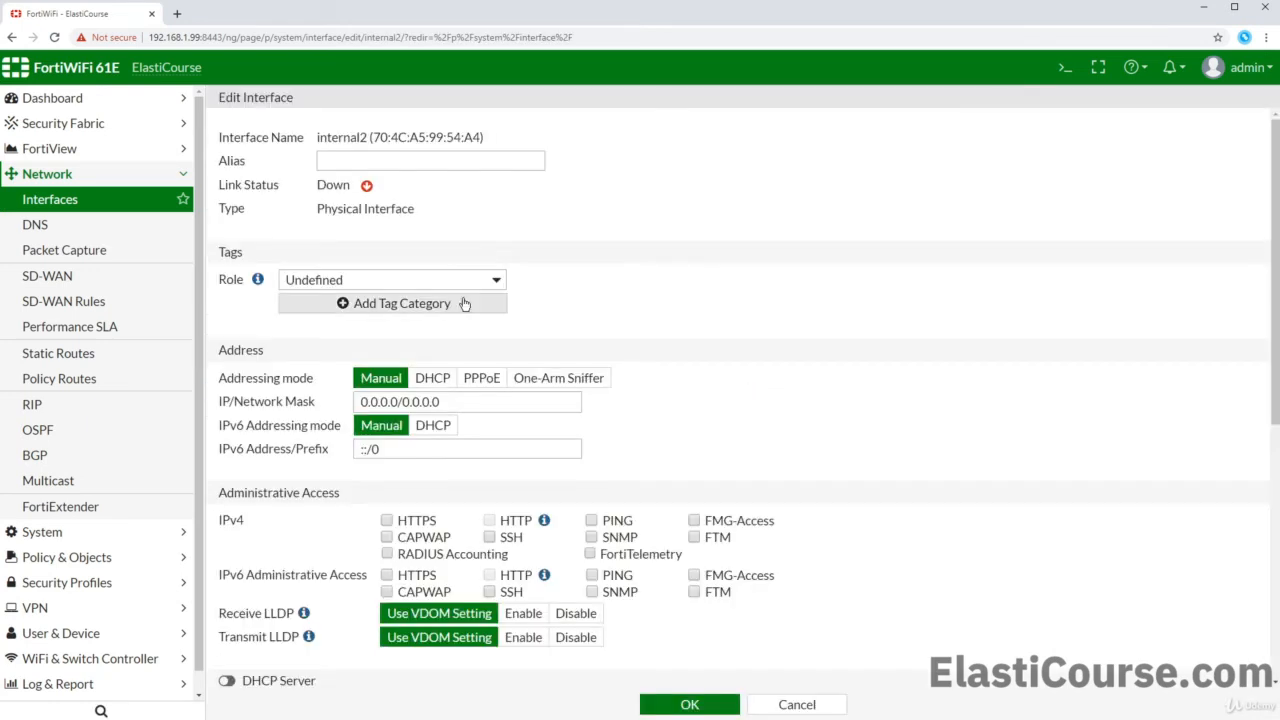
pyautogui.click(592, 520)
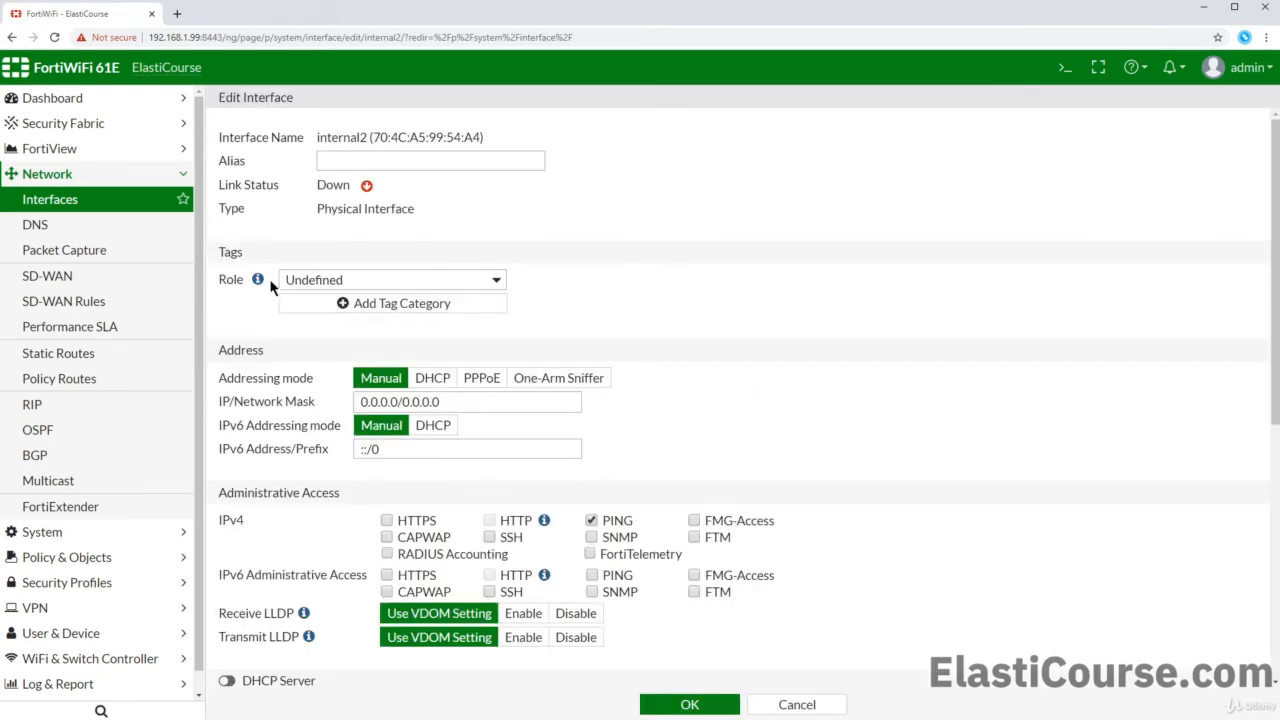
pyautogui.click(405, 401)
pyautogui.hotkey('ctrl', 'a')
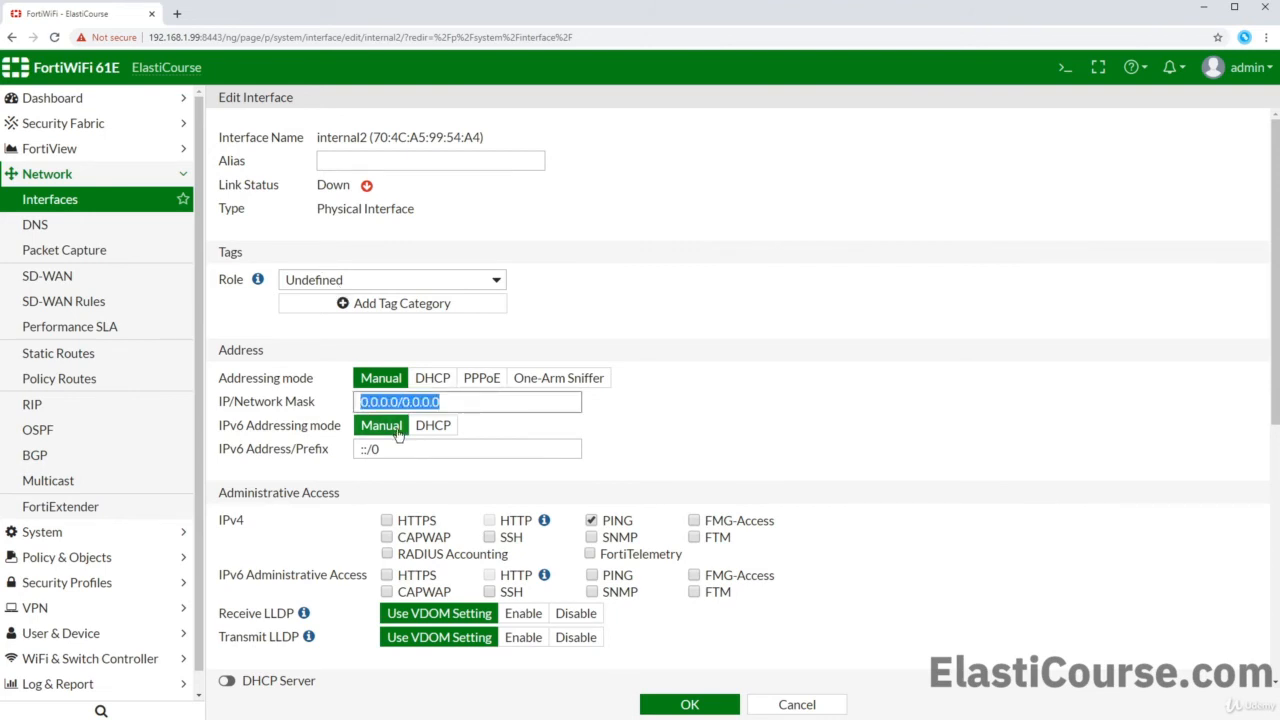
pyautogui.write('172.20.0')
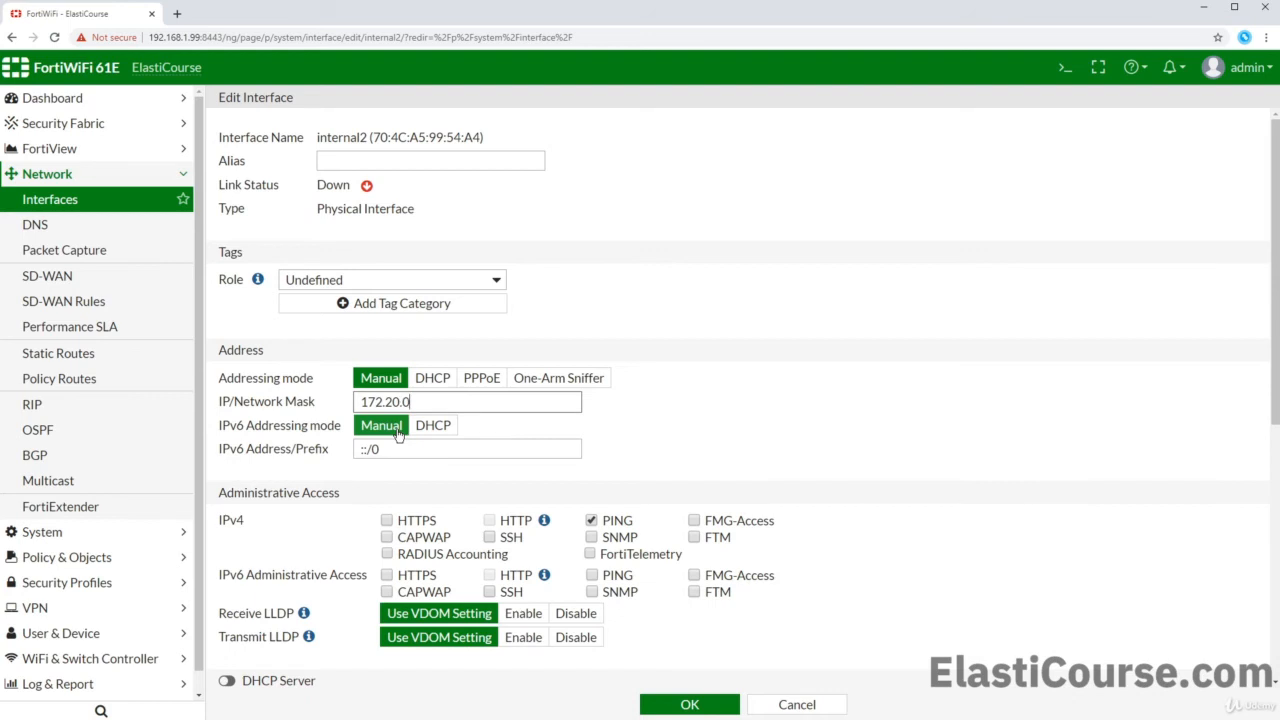
pyautogui.write('.1/24')
pyautogui.click(651, 452)
# - Enable the DHCP server on internal2 and set the address range's starting IP to 172.20.0.20
pyautogui.scroll(-3, 651, 452)
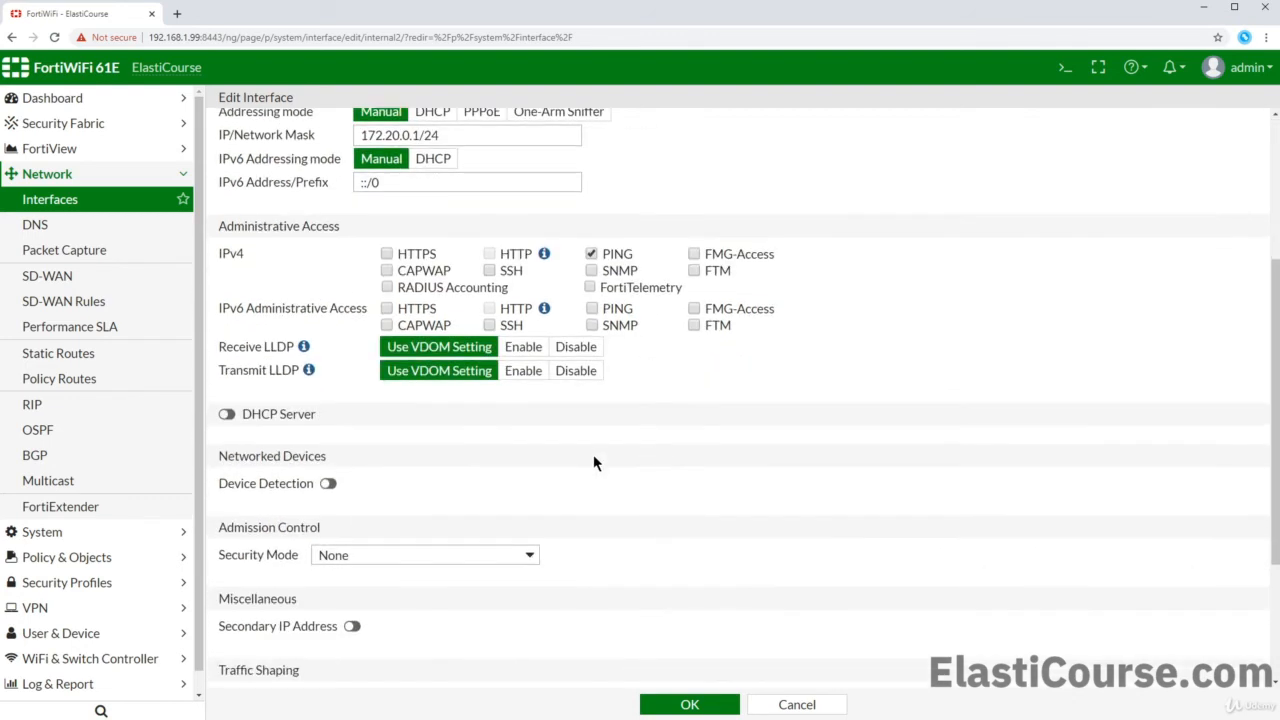
pyautogui.click(227, 414)
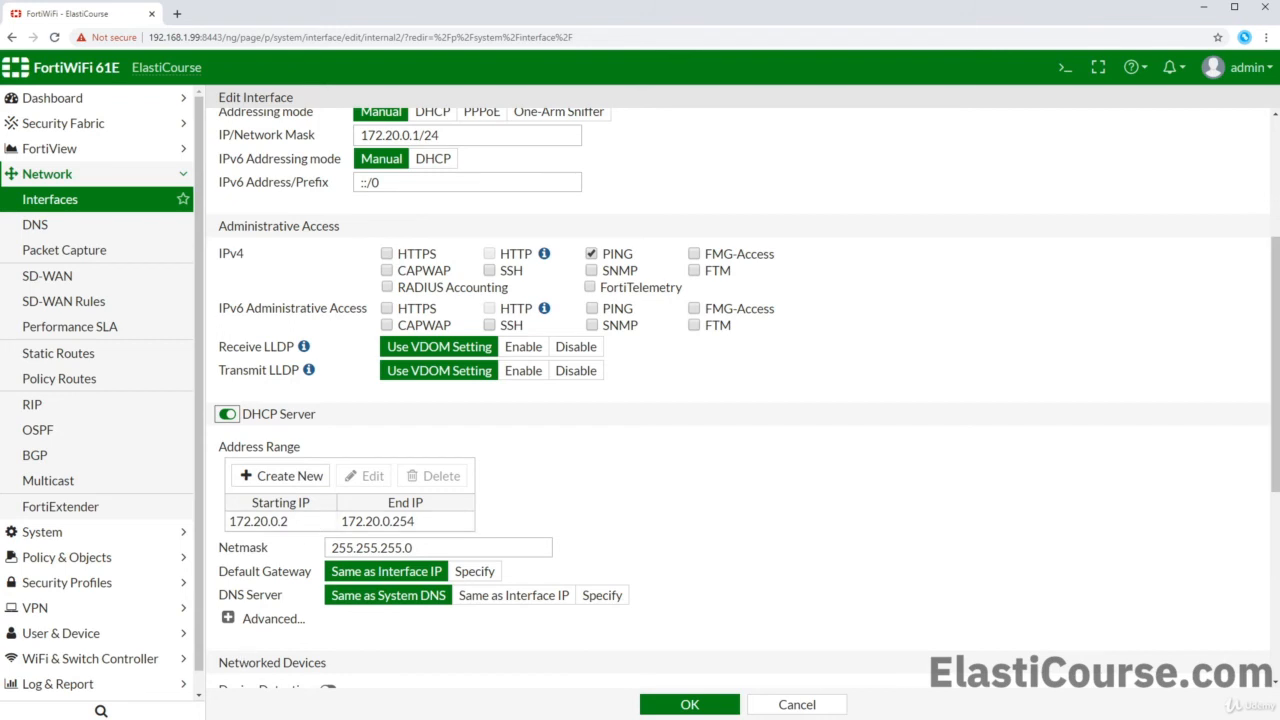
pyautogui.click(302, 524)
pyautogui.click(365, 476)
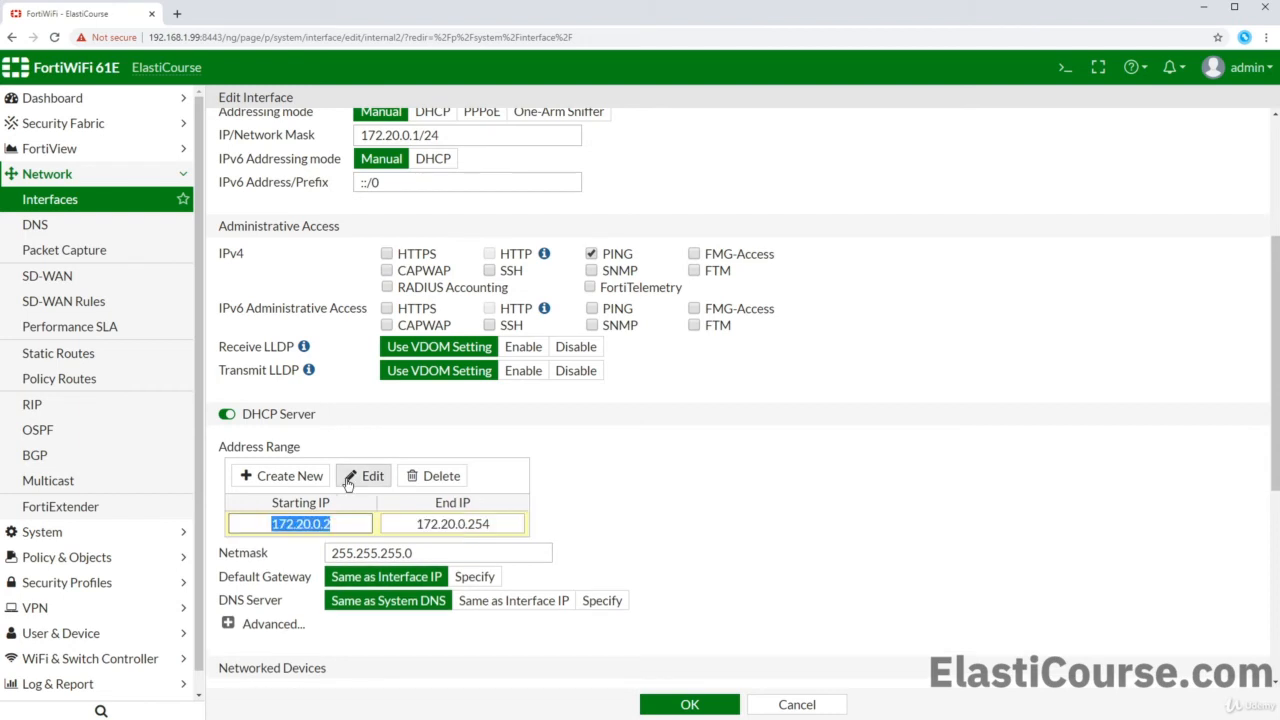
pyautogui.click(334, 523)
pyautogui.write('0')
pyautogui.press('Return')
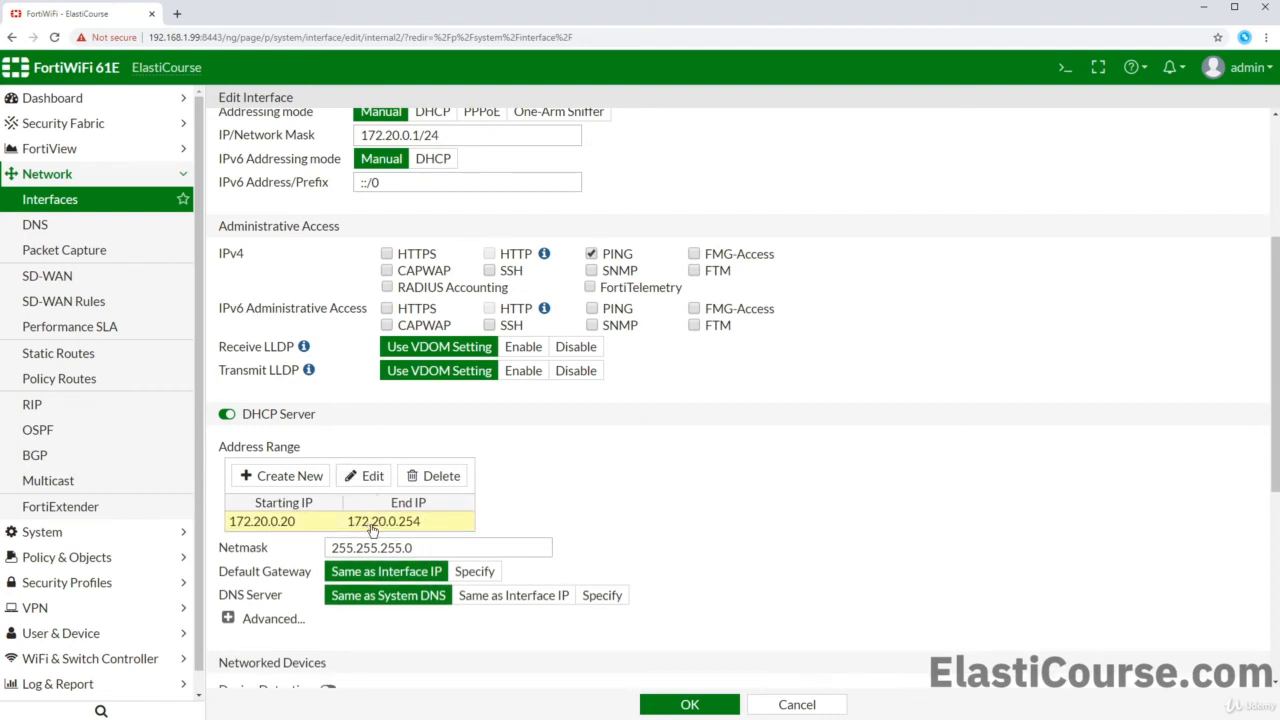
# - Give internal2 the alias PC and save the interface settings
pyautogui.scroll(3, 352, 160)
pyautogui.click(360, 162)
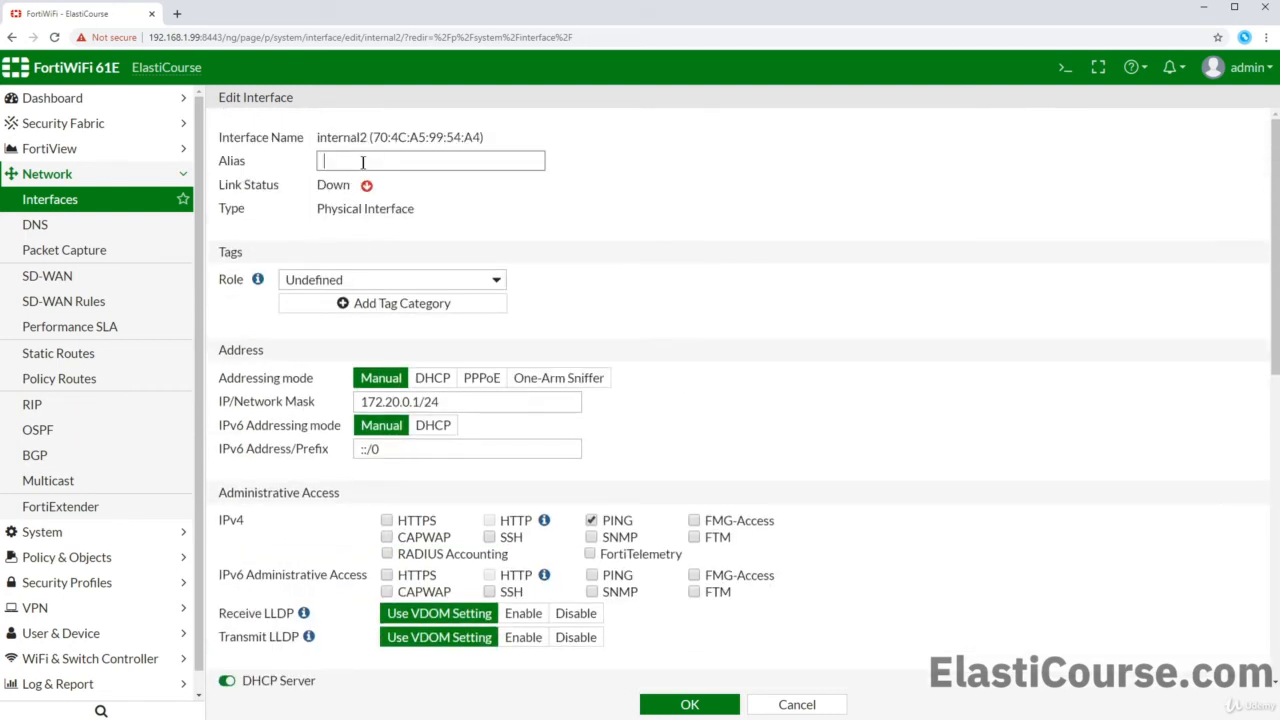
pyautogui.write('PC')
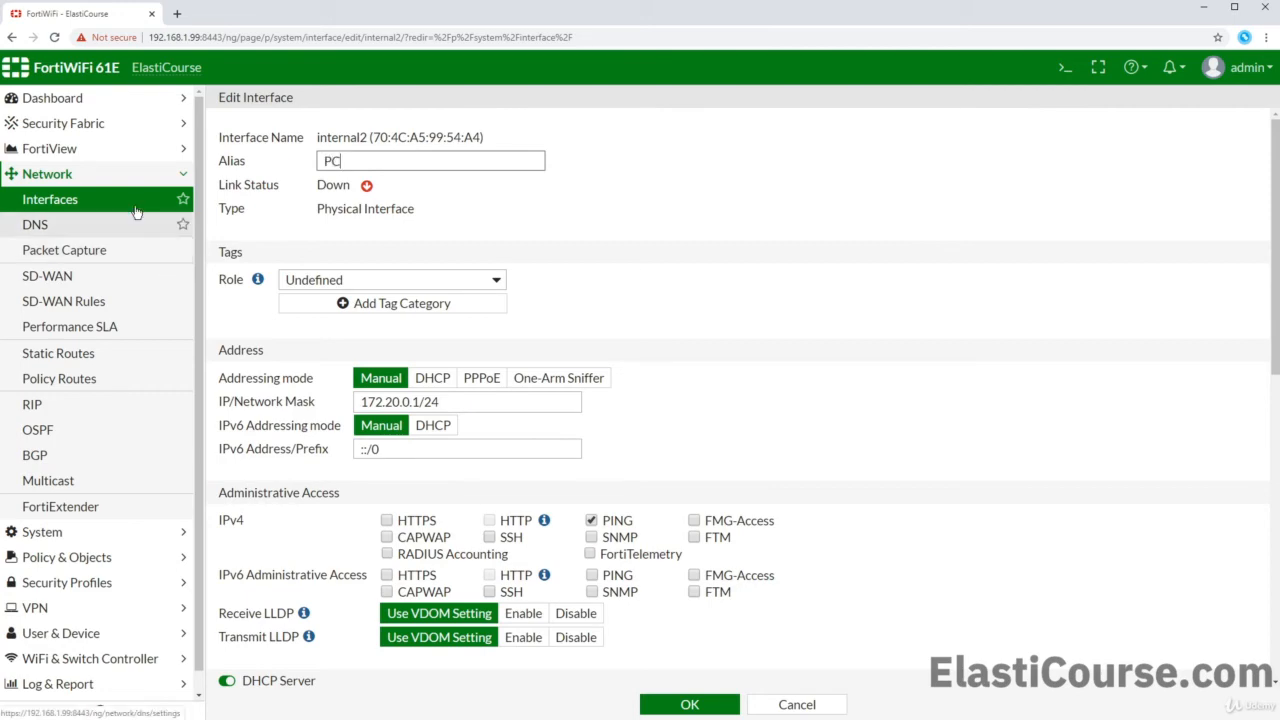
pyautogui.scroll(-5, 420, 460)
pyautogui.click(697, 702)
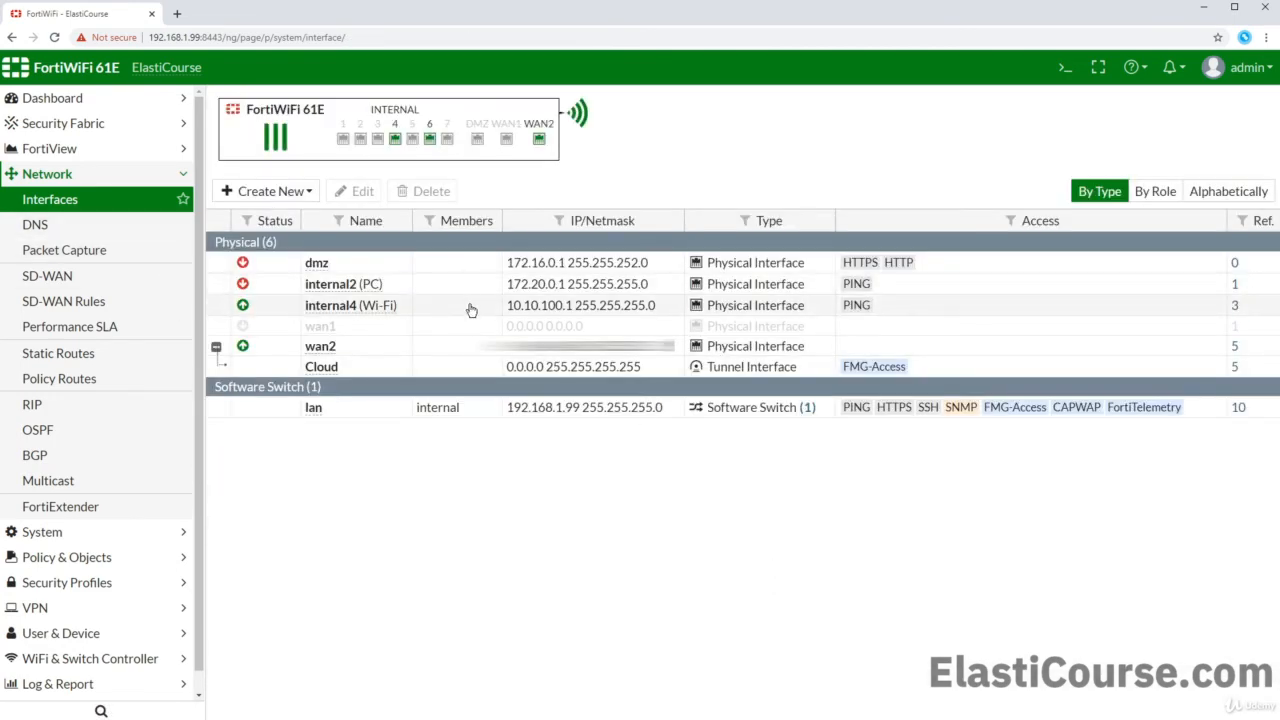
# - Open the Internet IPv4 policy for editing and add PC (internal2) to its incoming interfaces
pyautogui.click(66, 557)
pyautogui.click(56, 251)
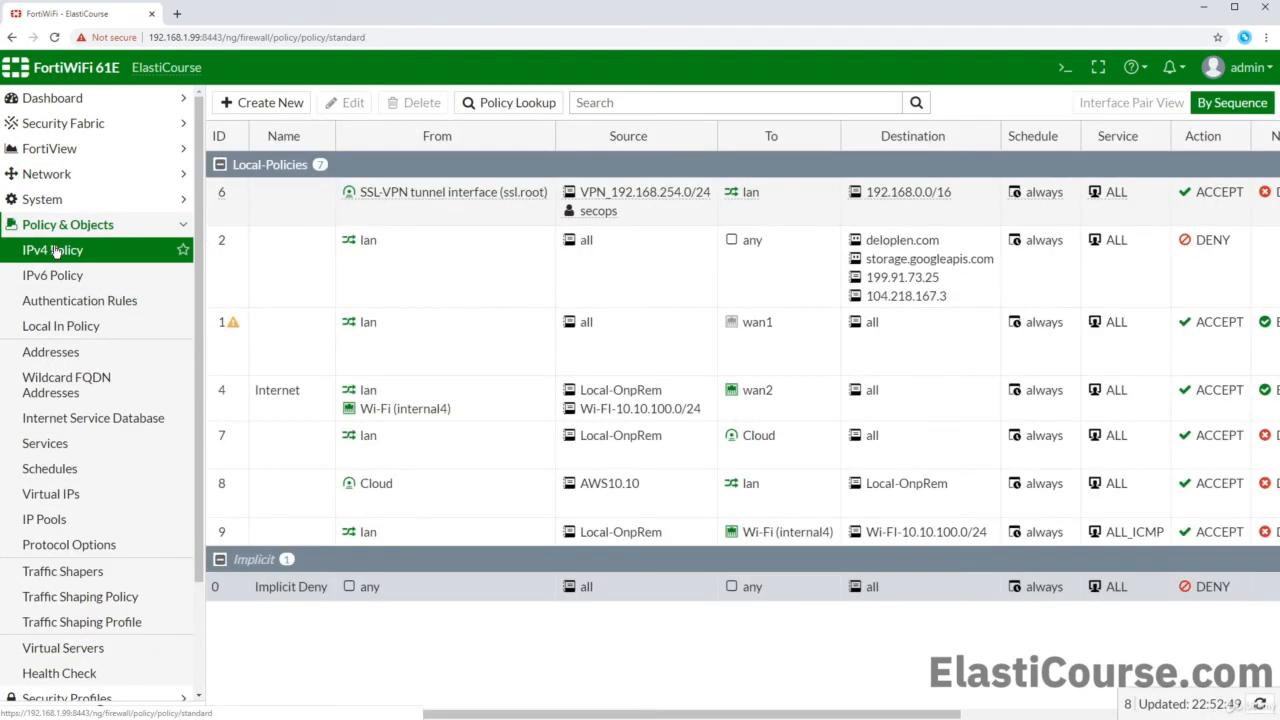
pyautogui.doubleClick(428, 389)
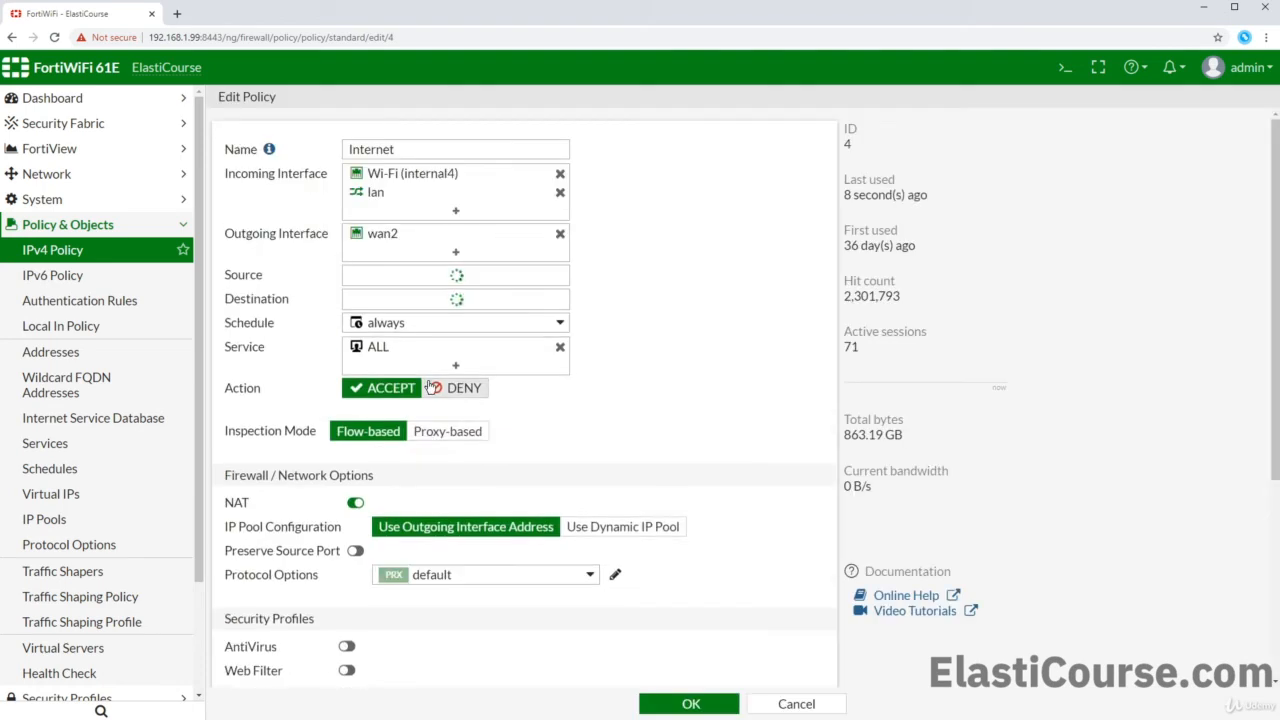
pyautogui.click(448, 210)
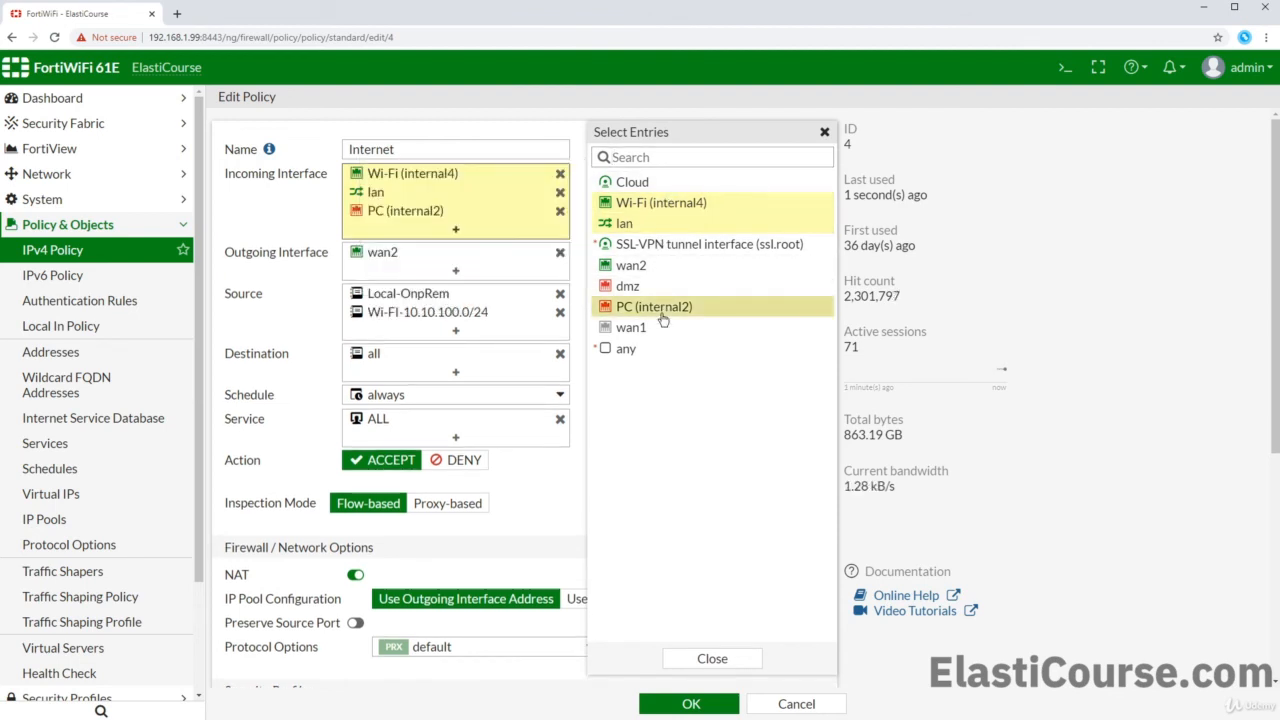
pyautogui.click(710, 659)
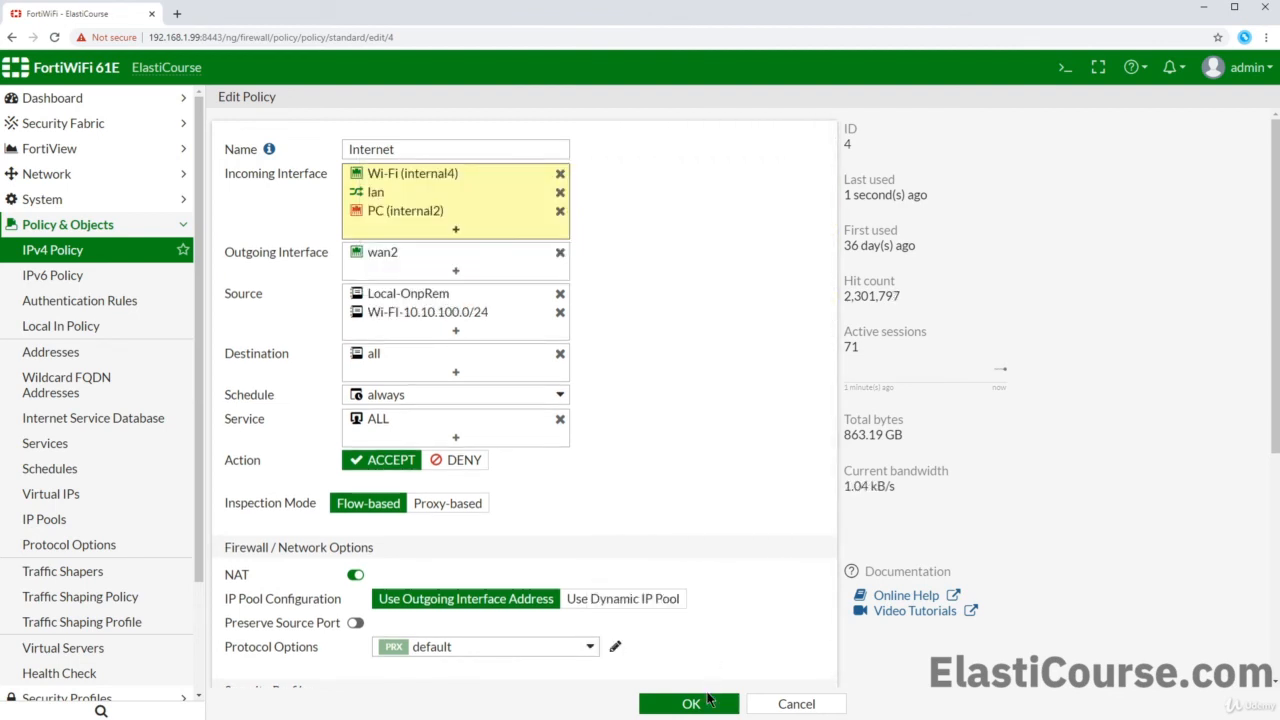
# - Add the PC_172.20.0.0/24 address to the Internet policy's source
pyautogui.click(455, 325)
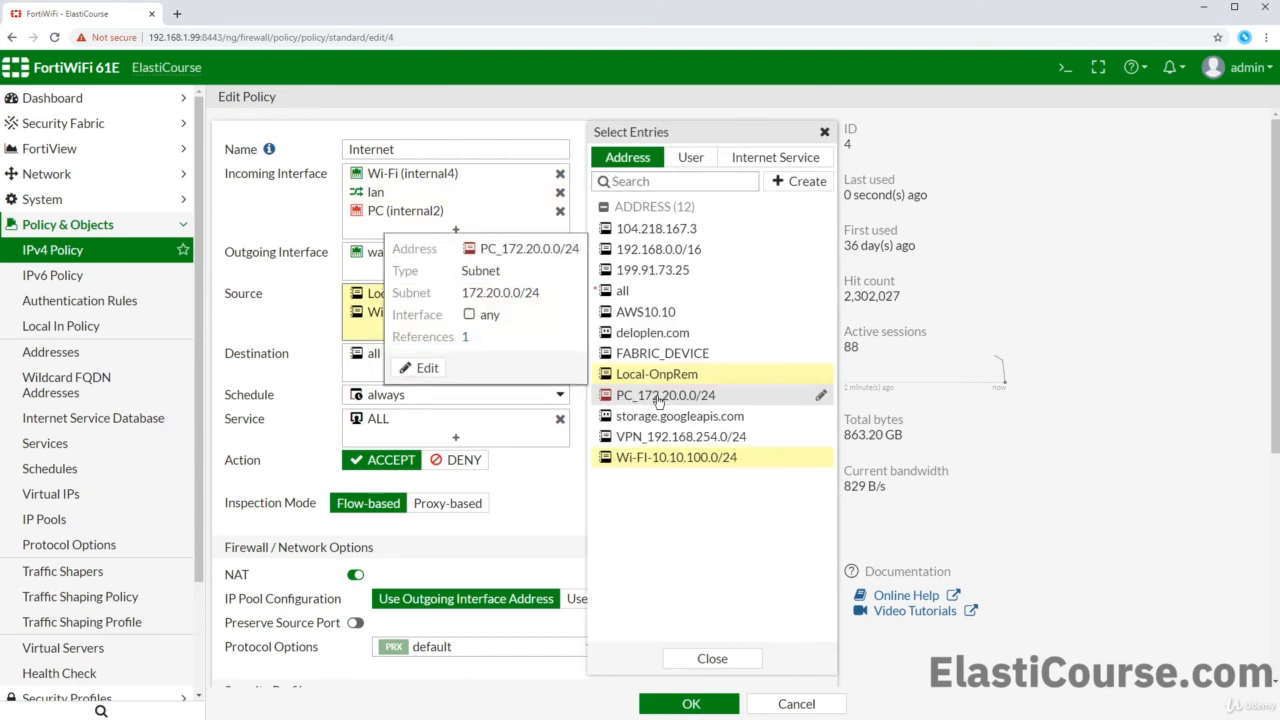
pyautogui.click(658, 396)
pyautogui.moveTo(400, 217)
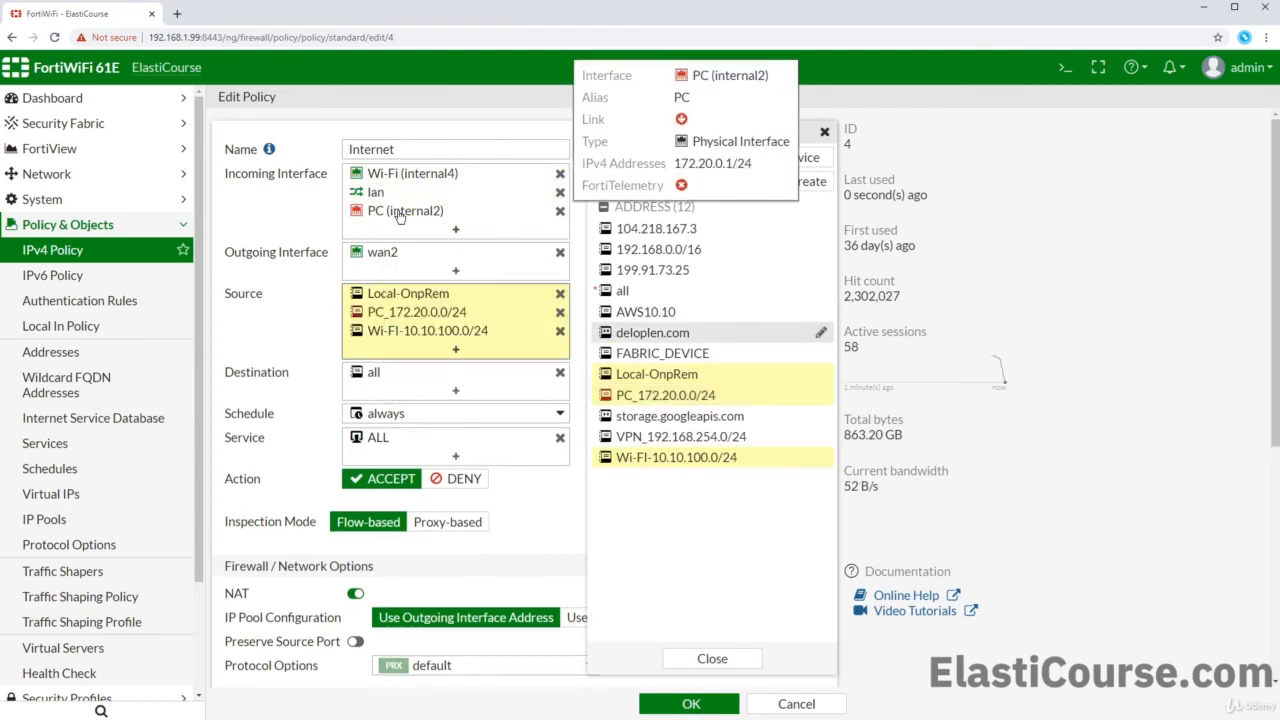
# - Close the source address selection and save the changes to the Internet policy
pyautogui.click(758, 662)
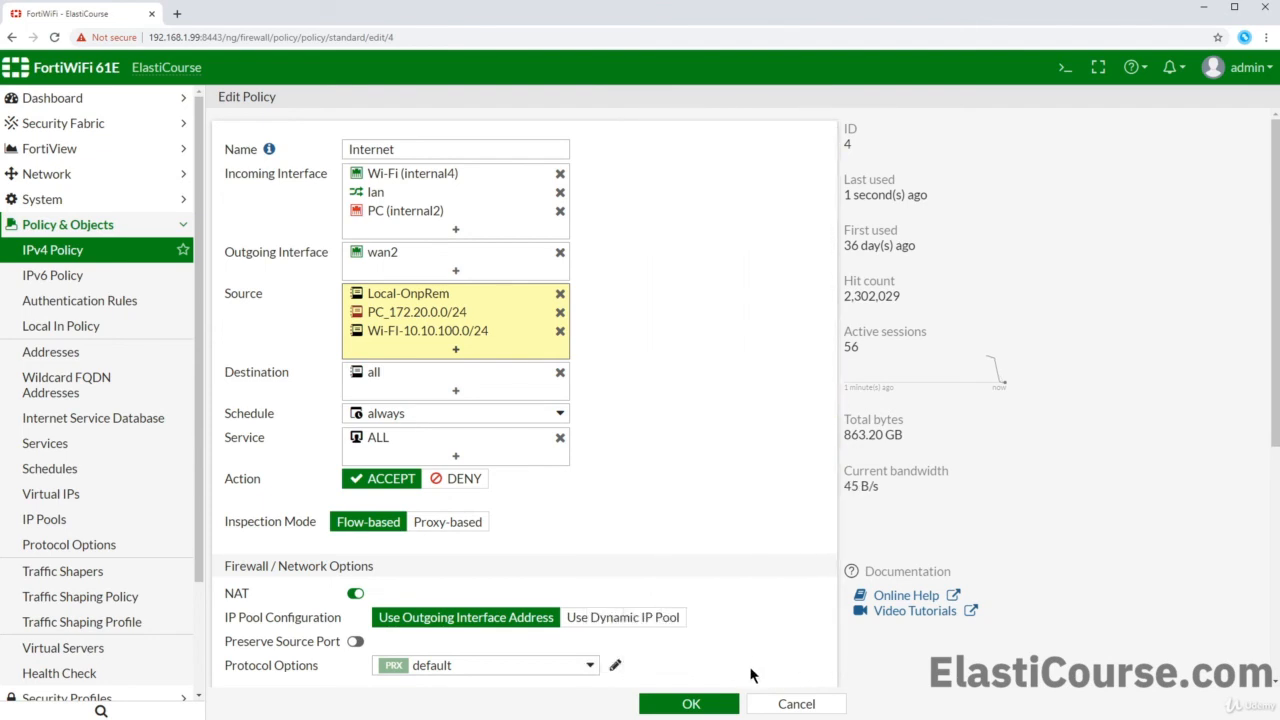
pyautogui.click(691, 704)
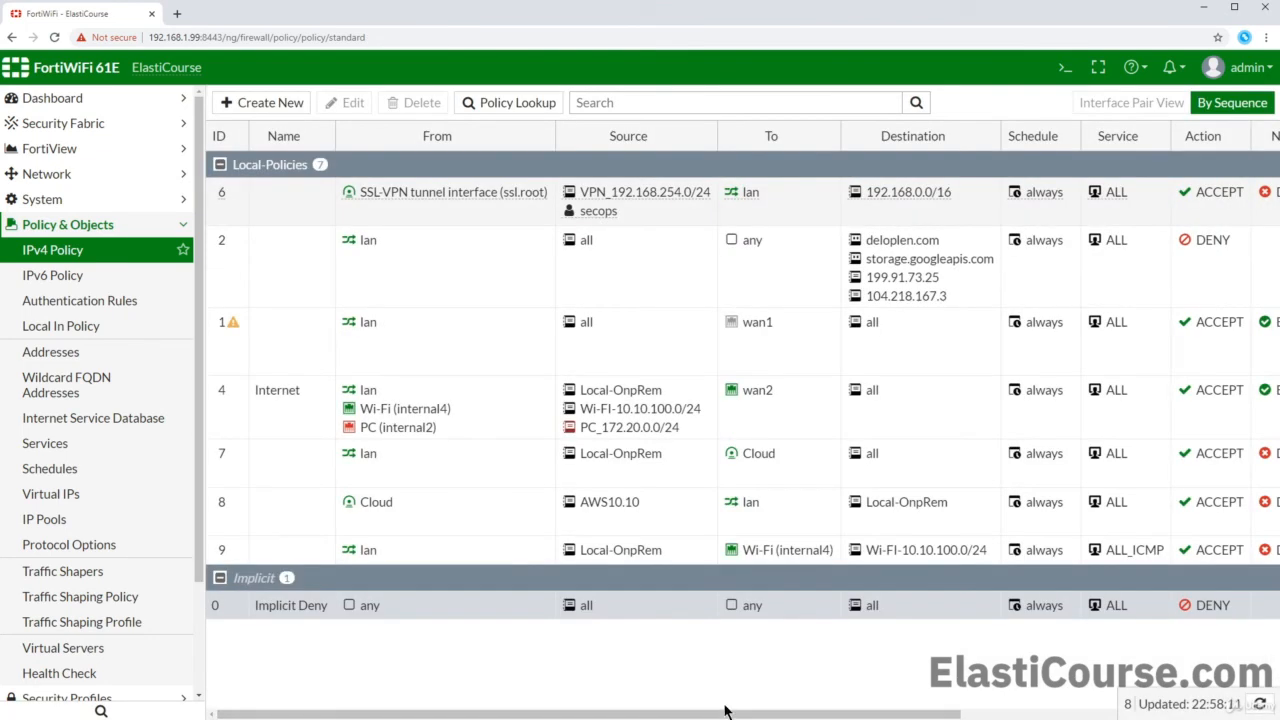
# - Review the Internet policy's entry in the policy list and the access settings of internal4 and lan in the interface list
pyautogui.click(495, 436)
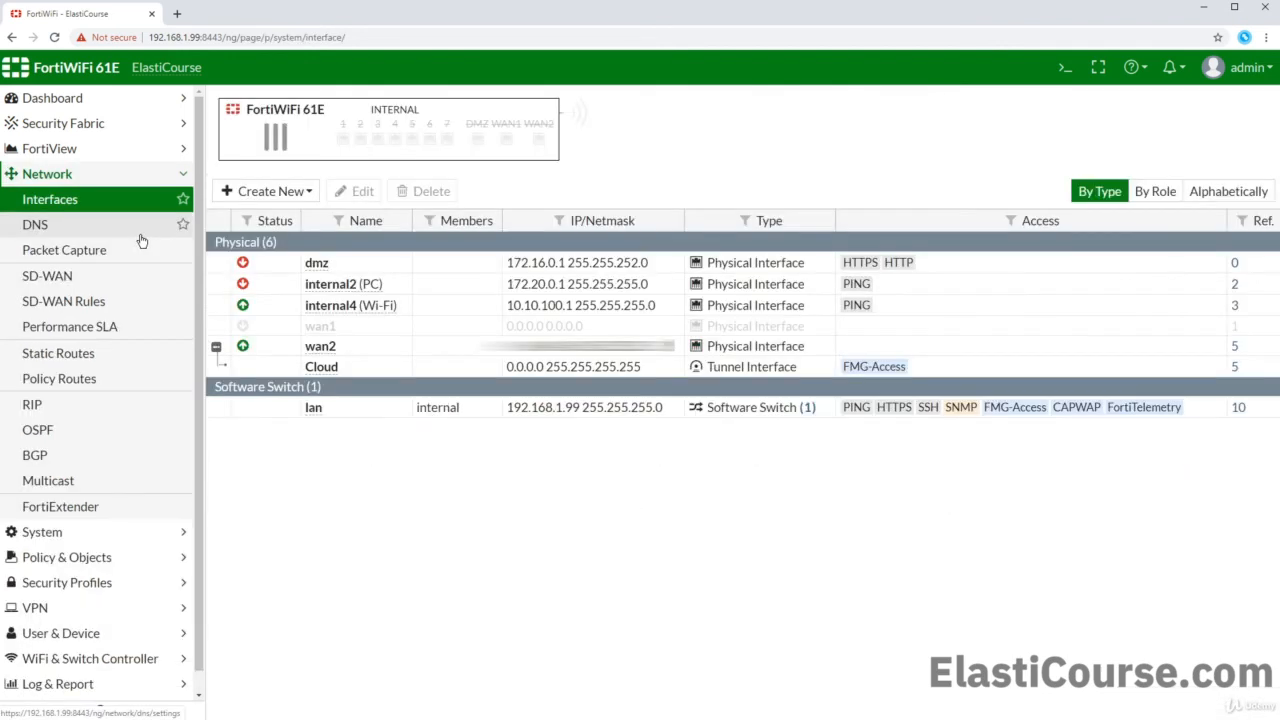
pyautogui.click(305, 306)
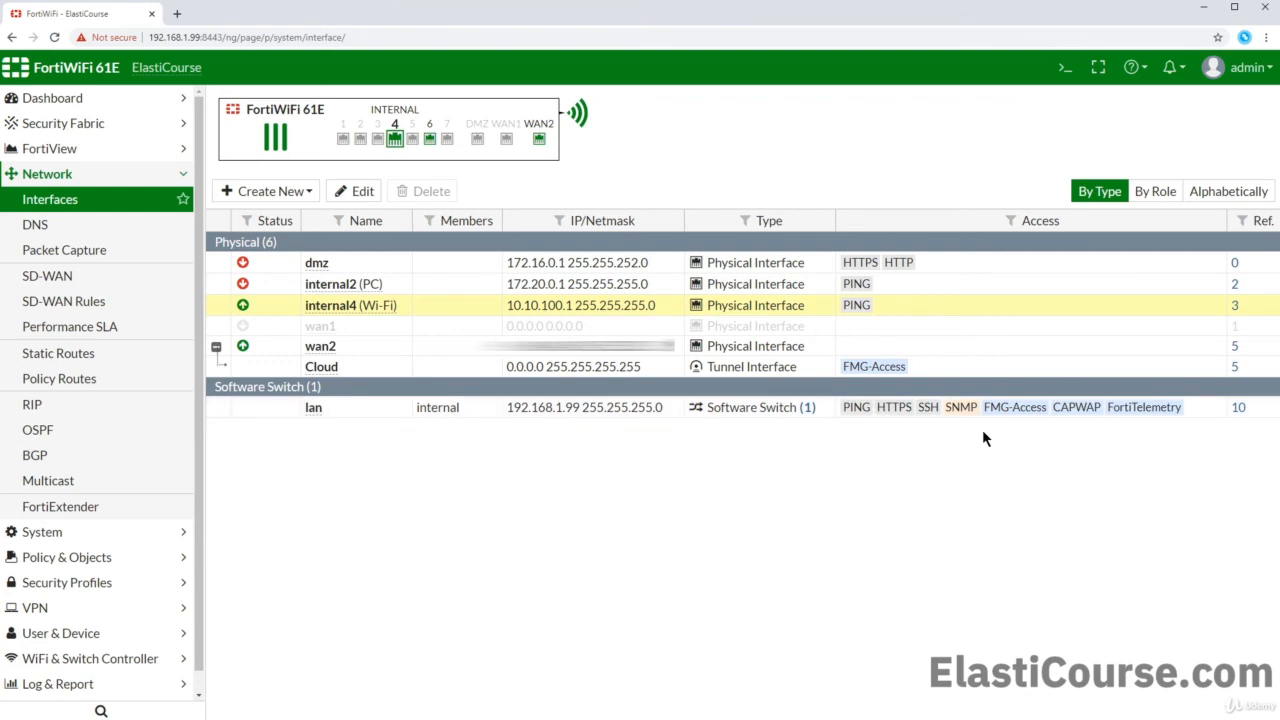
pyautogui.click(358, 405)
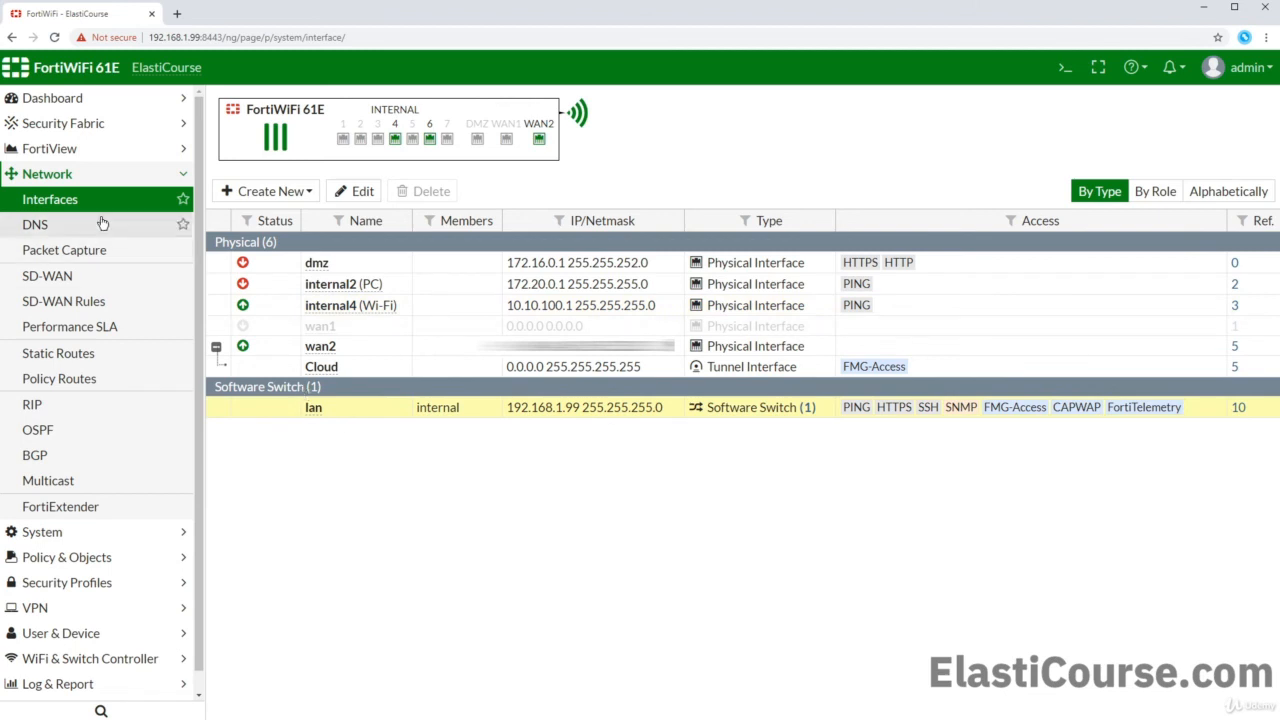
# - Start a new IPv4 policy and name it Firewall-Management
pyautogui.click(62, 557)
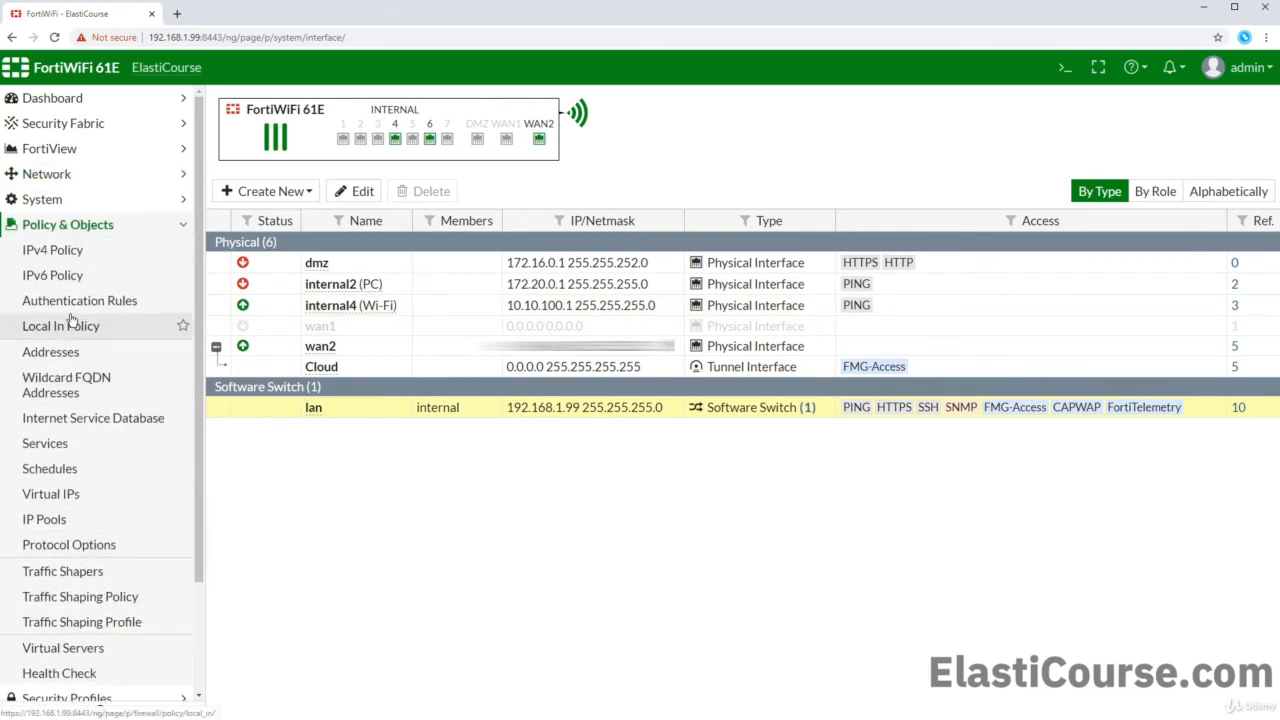
pyautogui.click(72, 248)
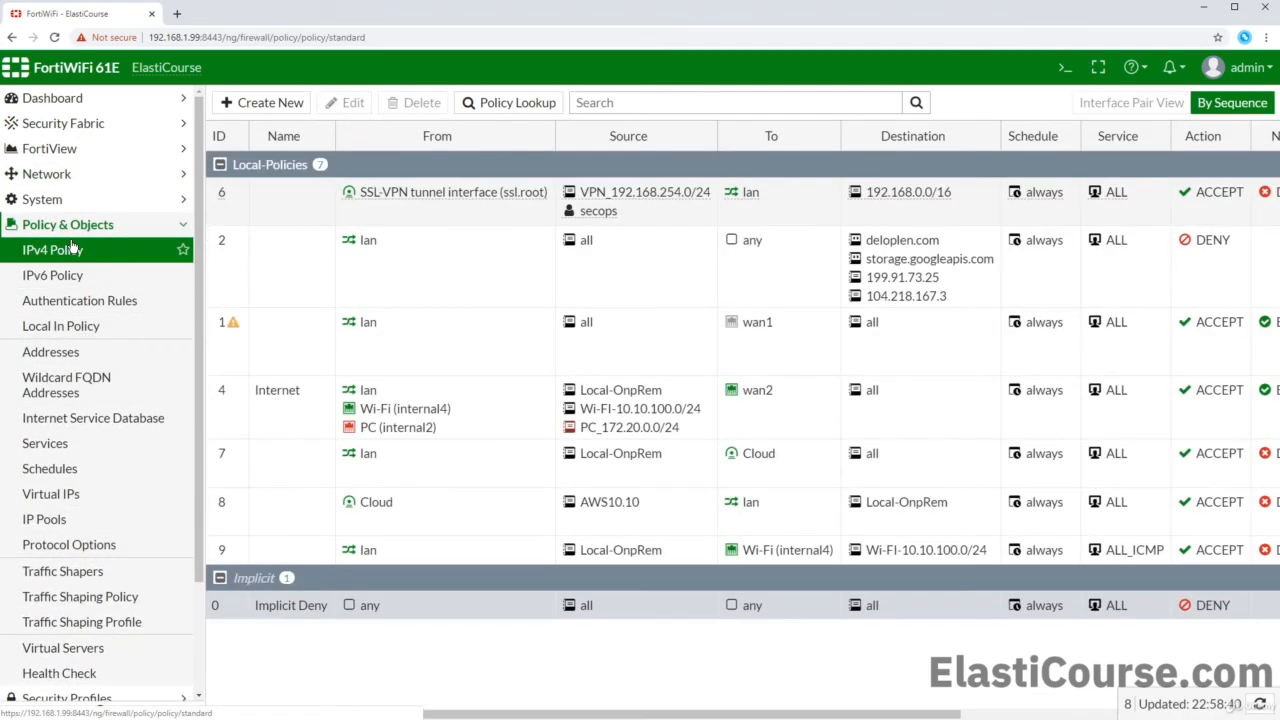
pyautogui.click(244, 107)
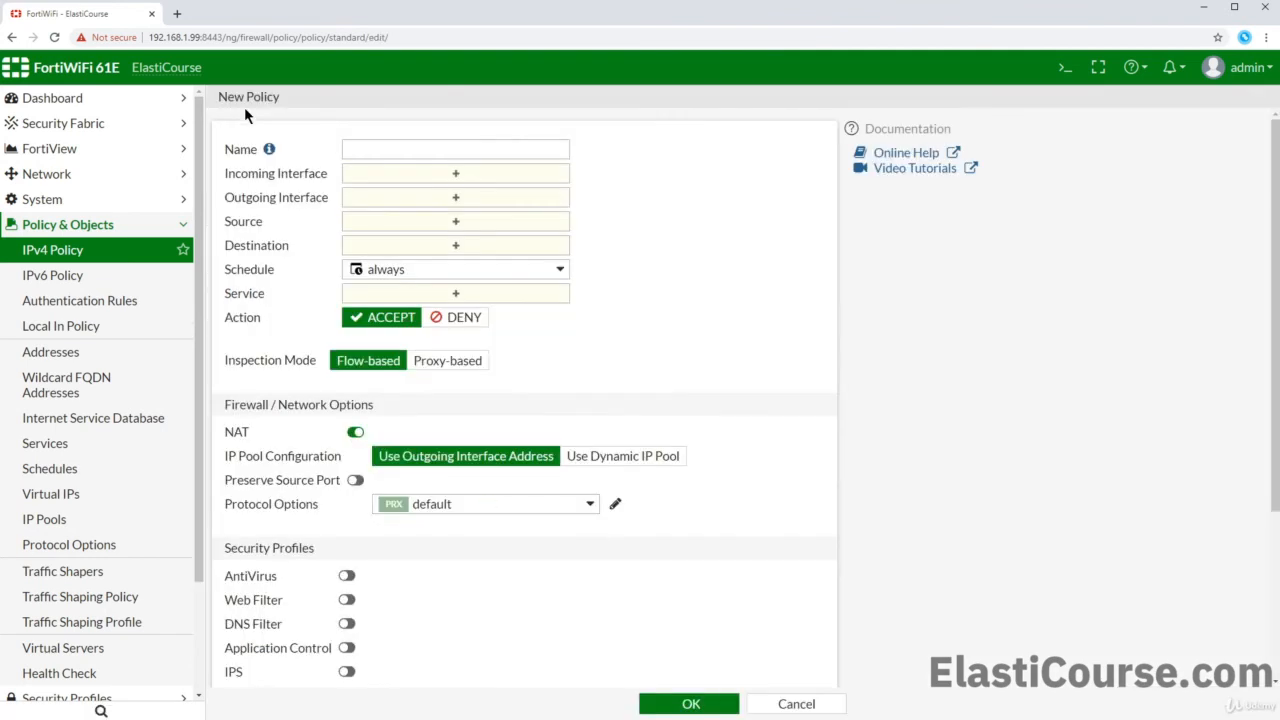
pyautogui.click(440, 148)
pyautogui.write('Firewall-Management')
# - Set the policy's incoming interfaces to Wi-Fi (internal4) and PC (internal2) and its outgoing interface to lan
pyautogui.click(485, 175)
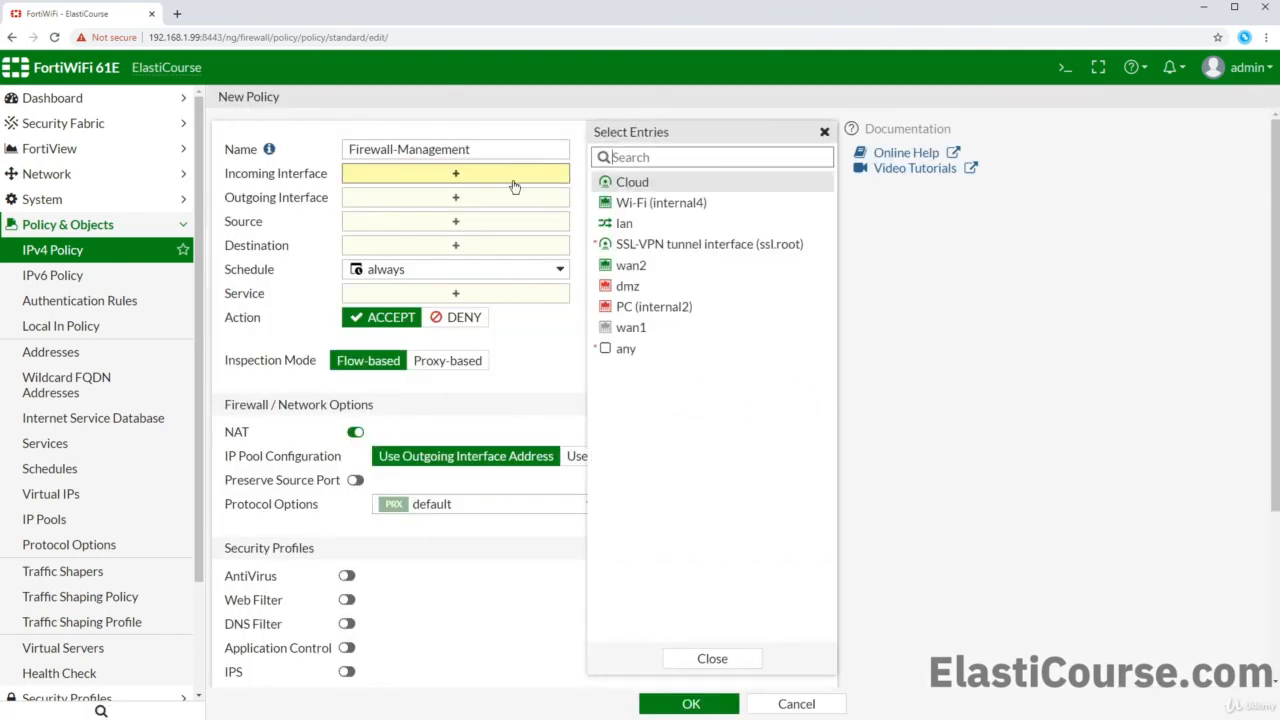
pyautogui.click(679, 207)
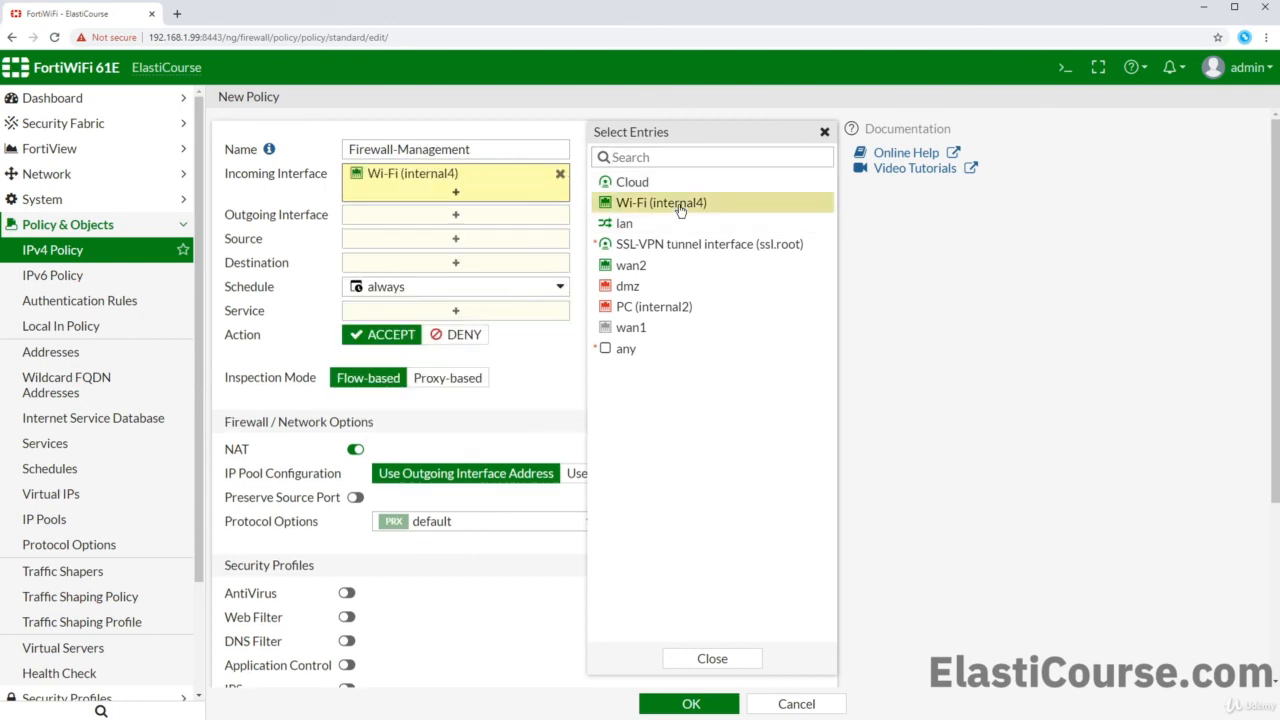
pyautogui.click(653, 307)
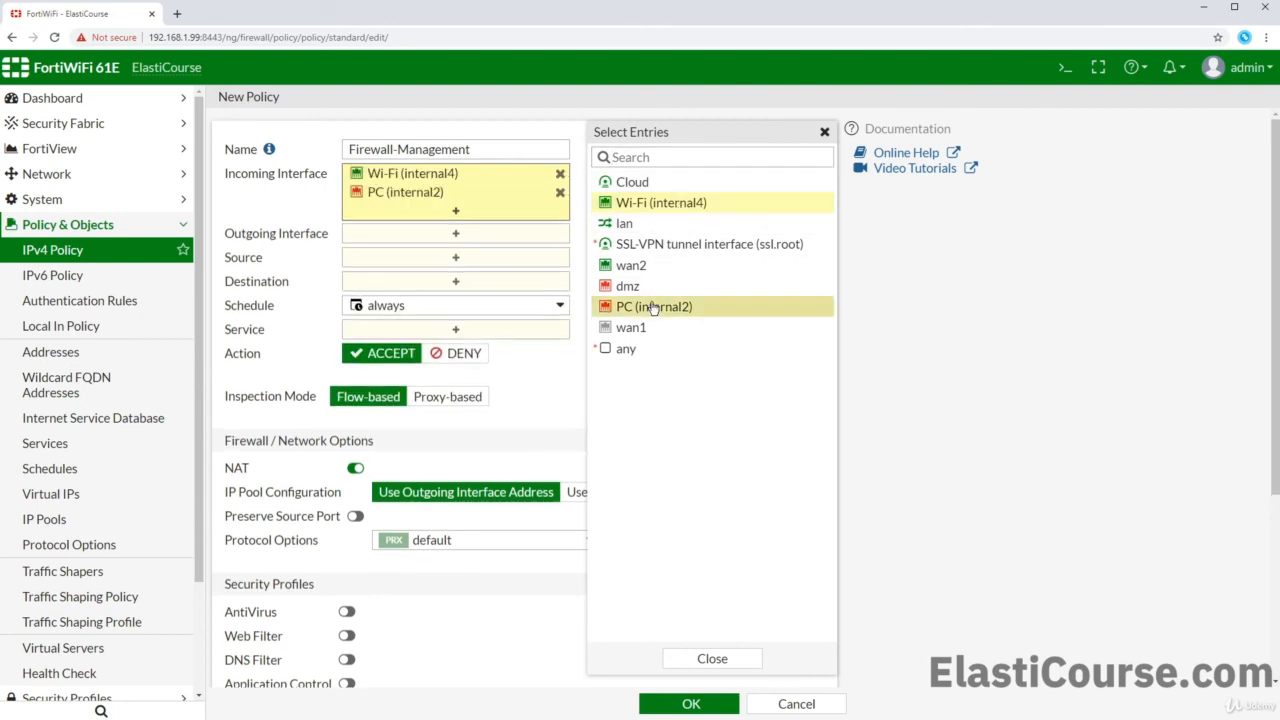
pyautogui.click(508, 245)
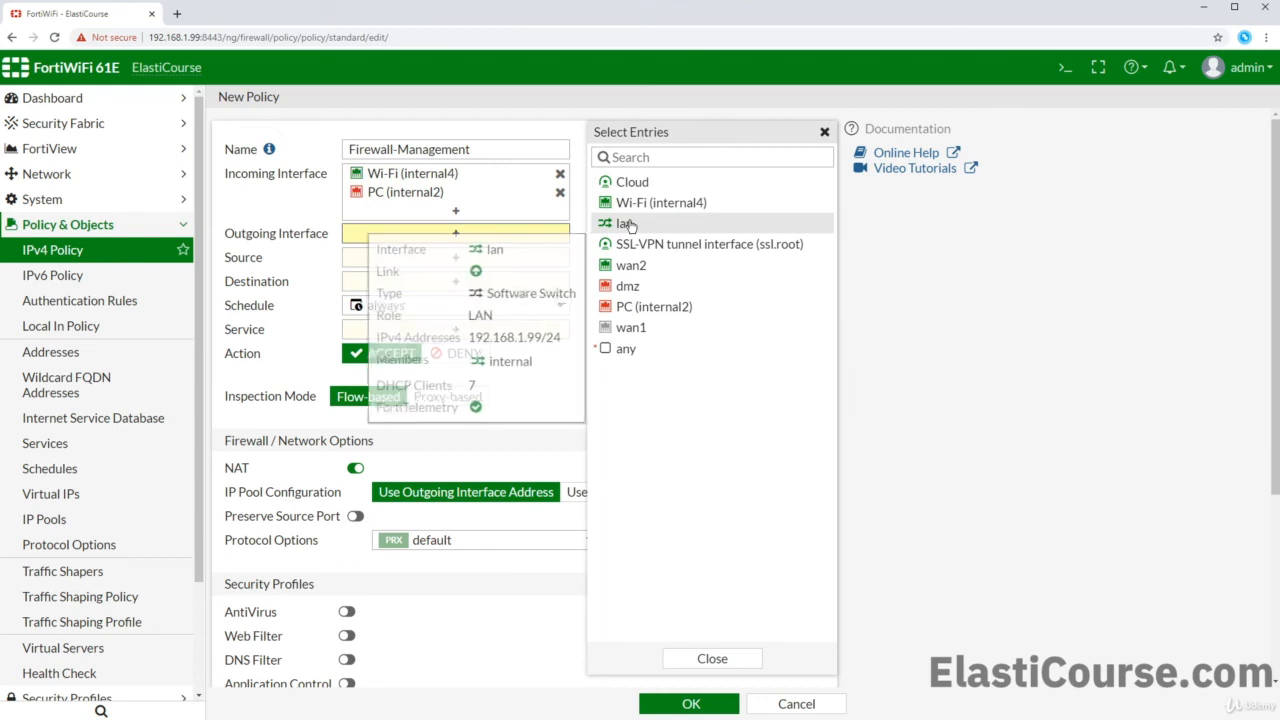
pyautogui.click(626, 224)
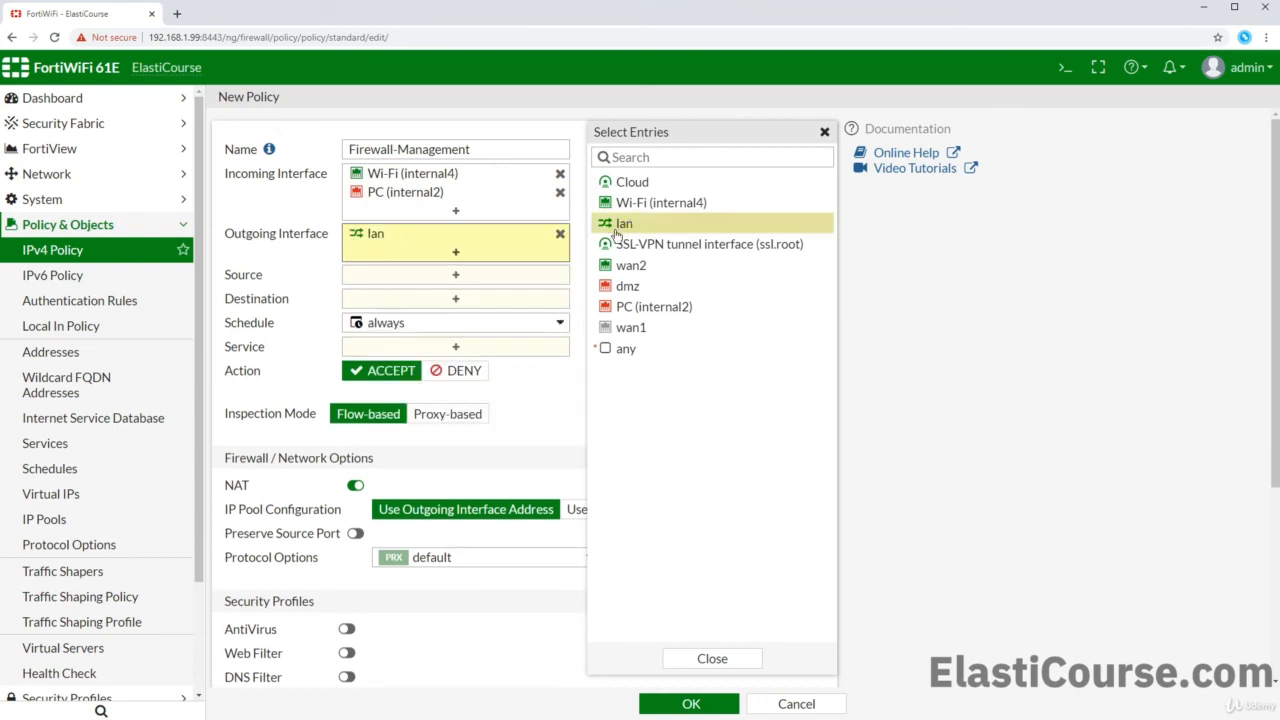
# - Set the policy's source to PC_172.20.0.0/24 and Wi-FI-10.10.100.0/24 and its destination to Local-OnpRem
pyautogui.click(517, 279)
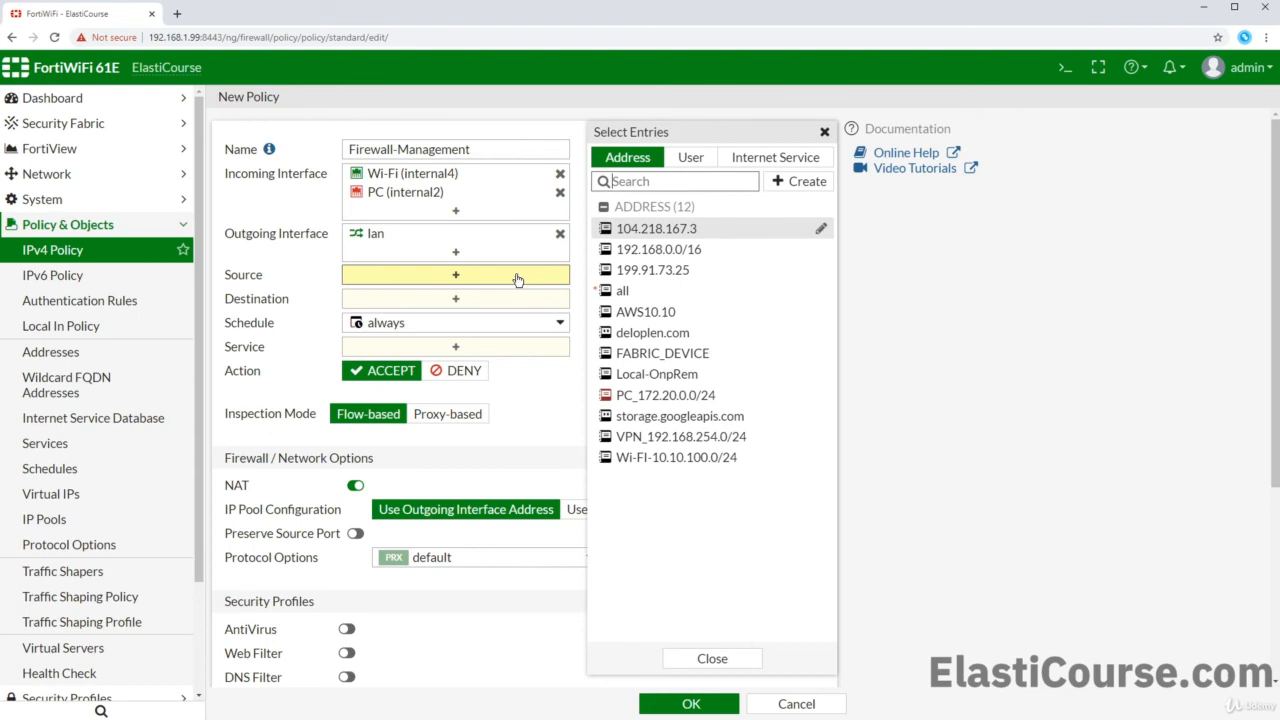
pyautogui.click(648, 397)
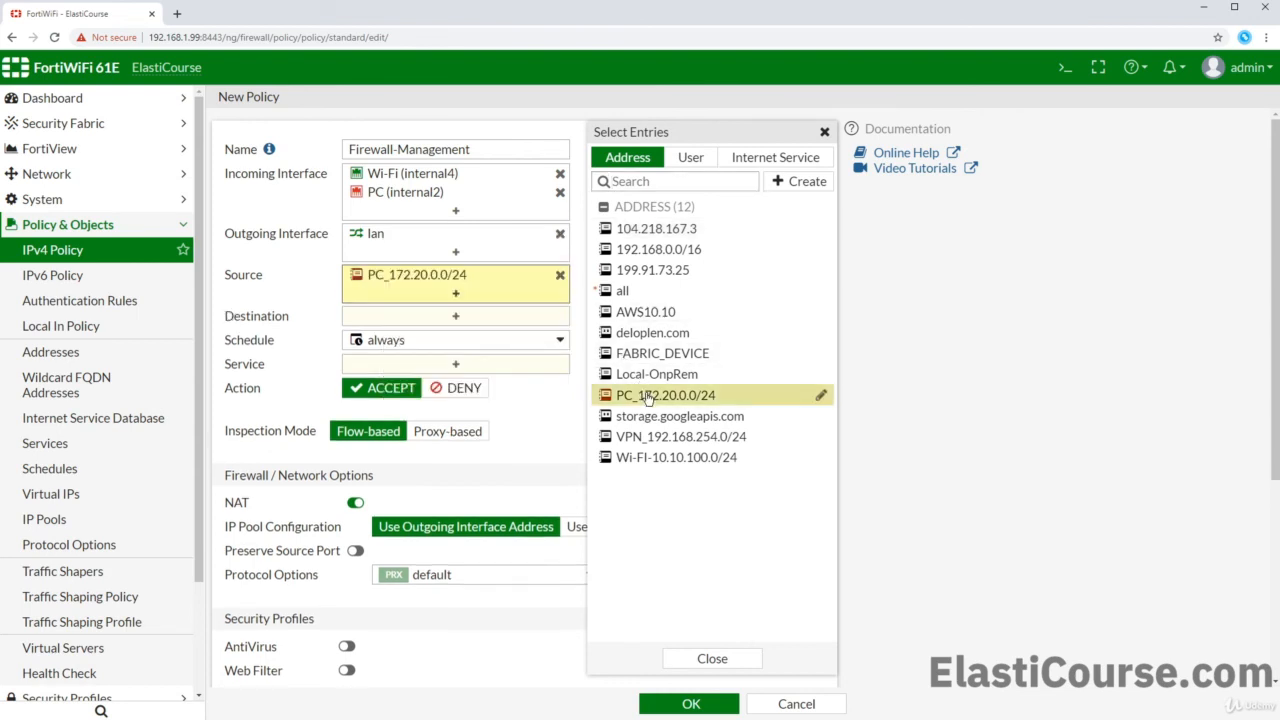
pyautogui.click(671, 462)
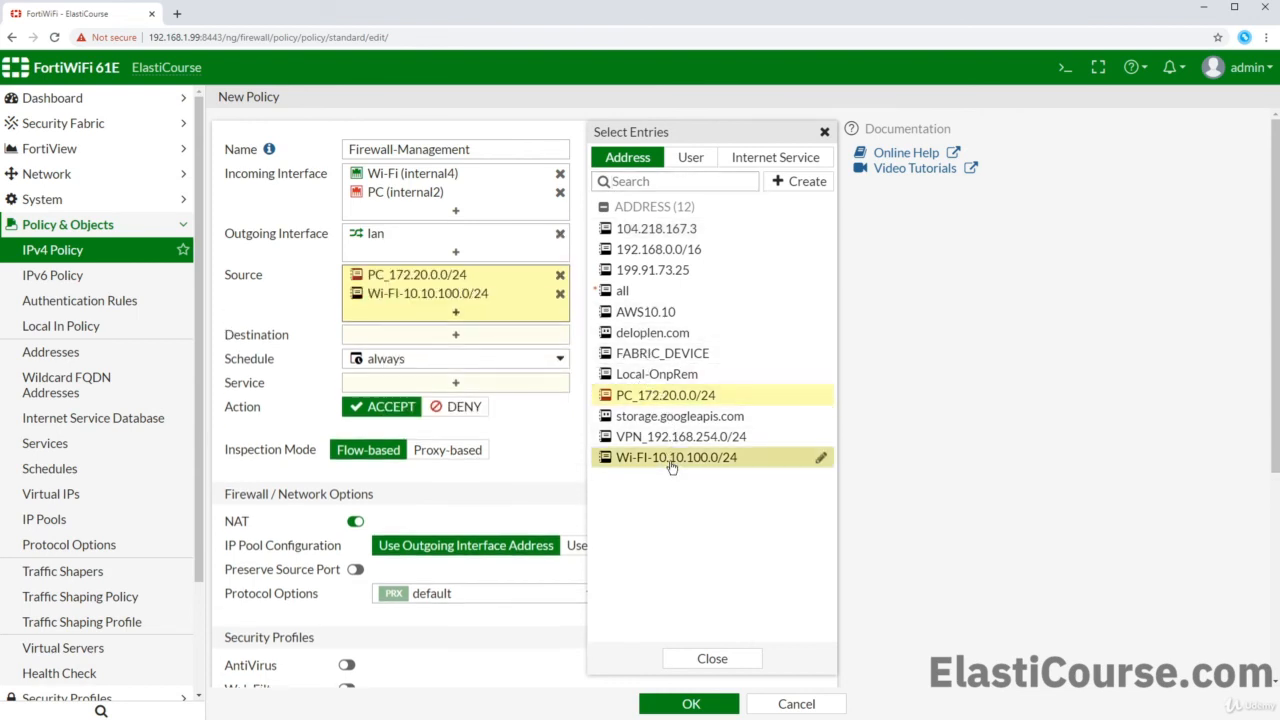
pyautogui.click(477, 338)
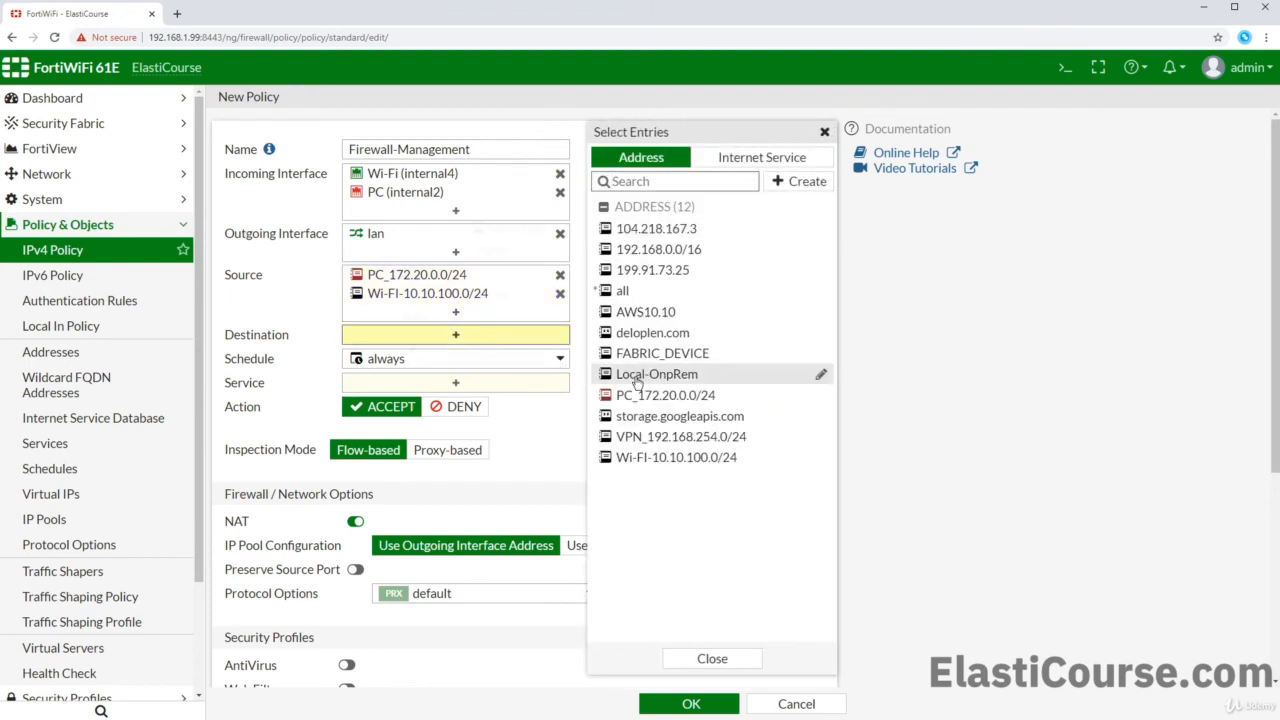
pyautogui.moveTo(637, 383)
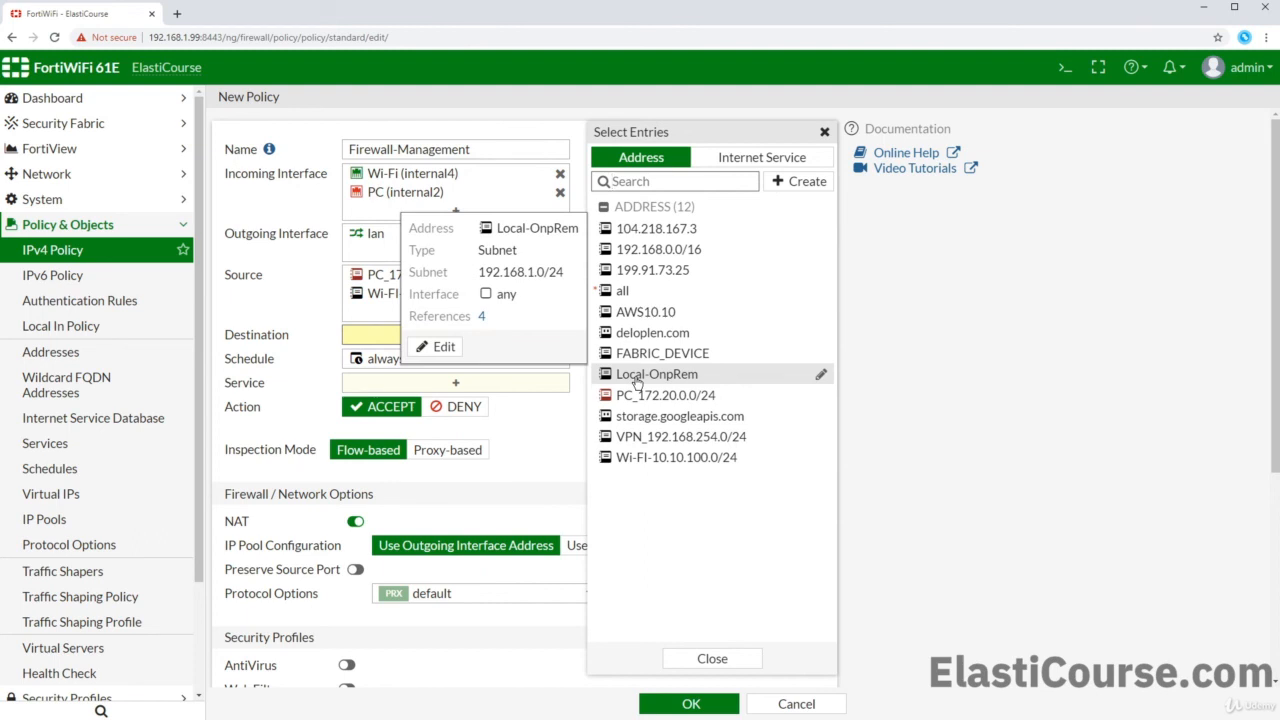
pyautogui.click(637, 383)
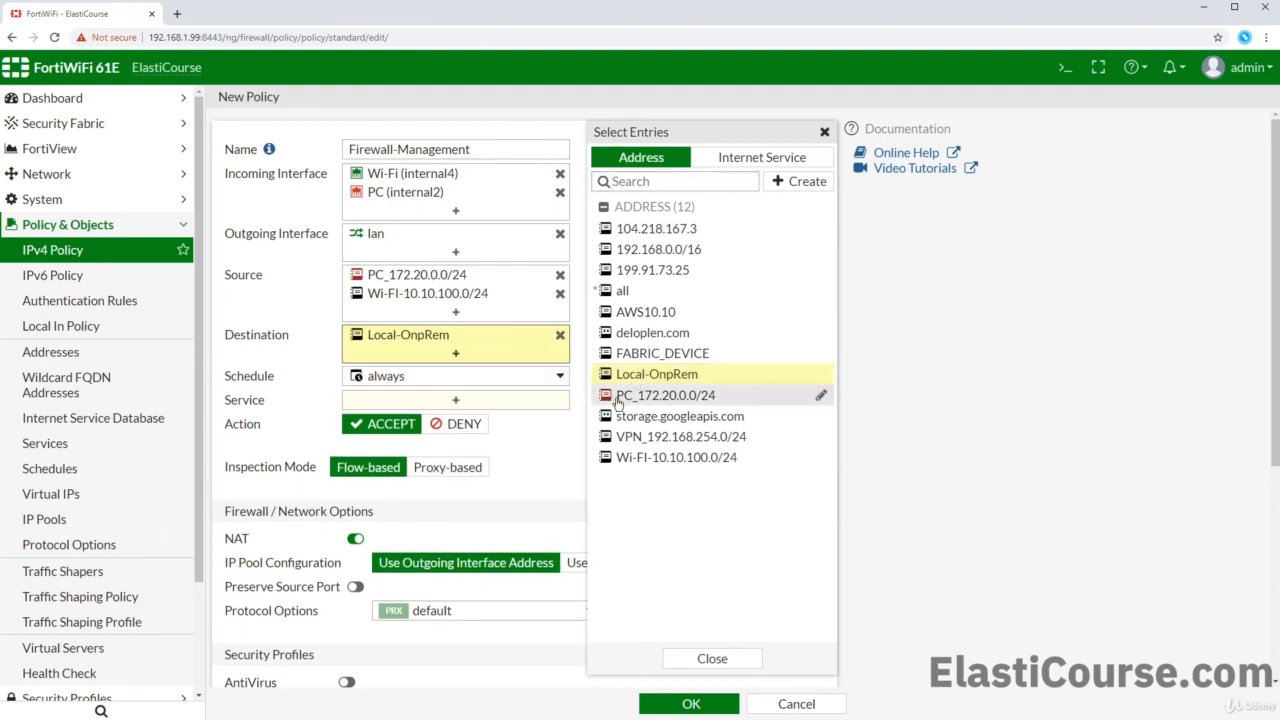
# - Set the policy's services to TCP8443 and SSH, removing the HTTPS entry picked first
pyautogui.click(541, 402)
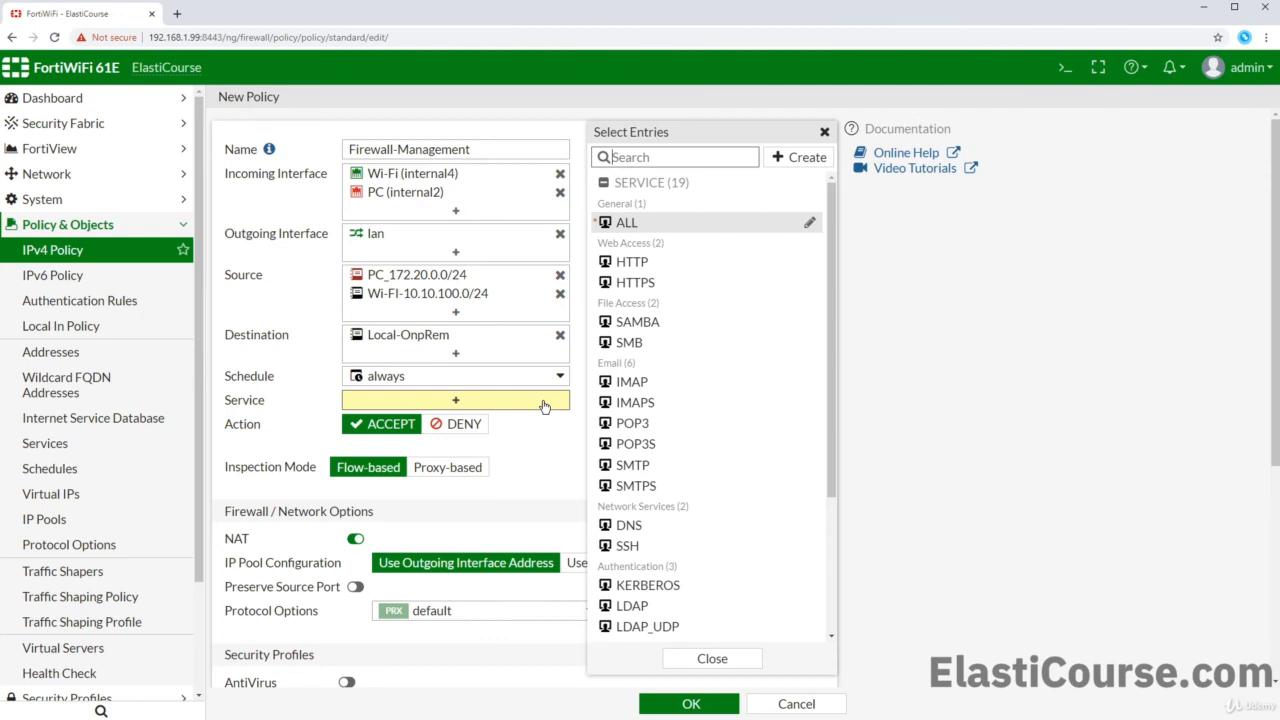
pyautogui.click(618, 284)
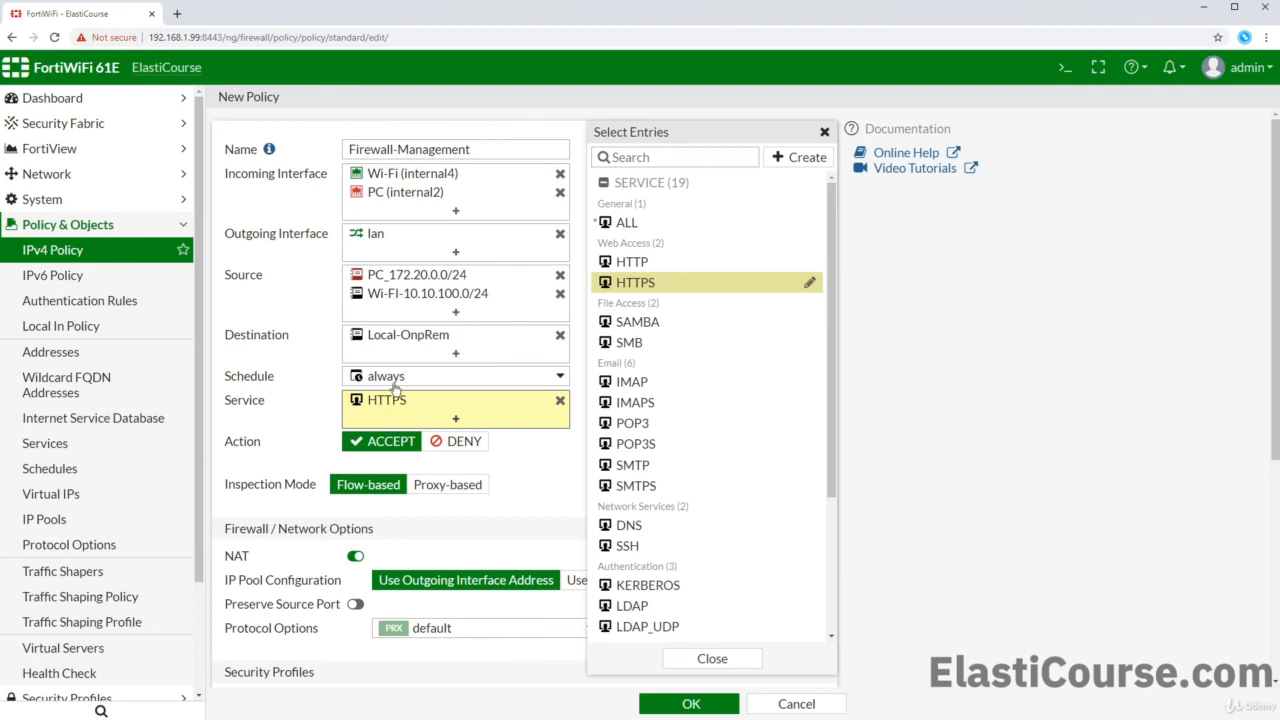
pyautogui.doubleClick(203, 37)
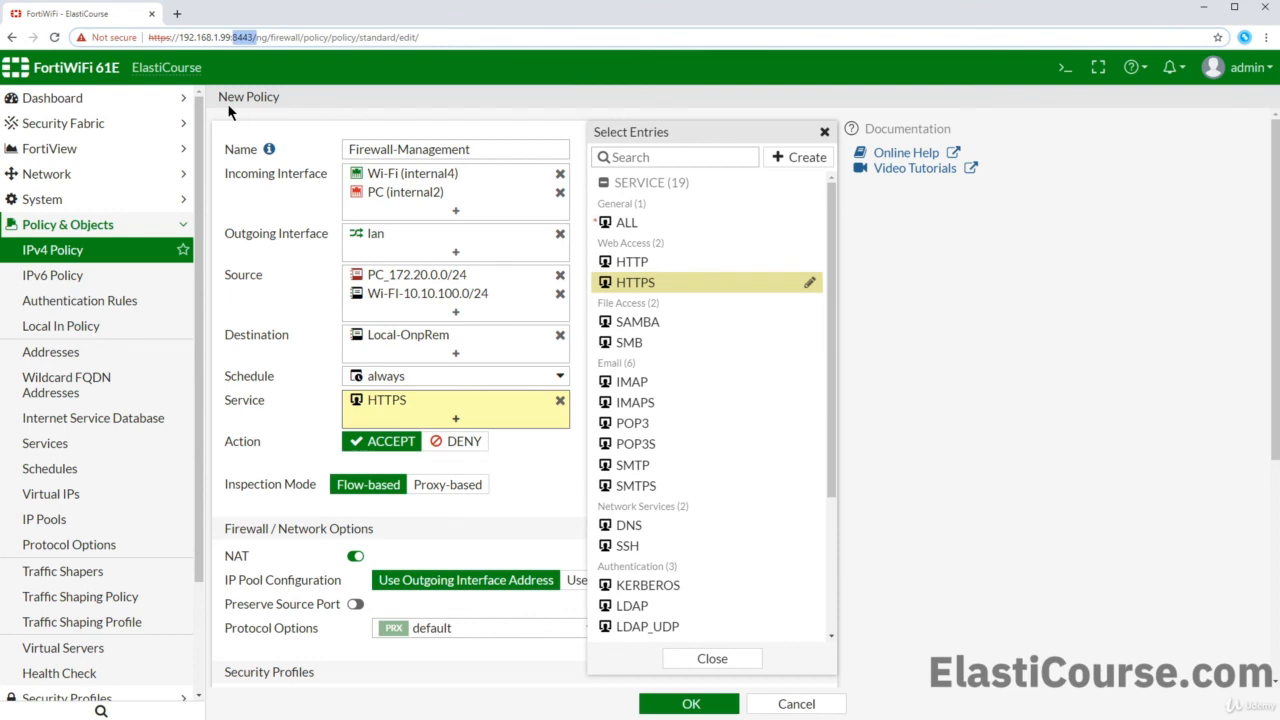
pyautogui.scroll(-5, 636, 355)
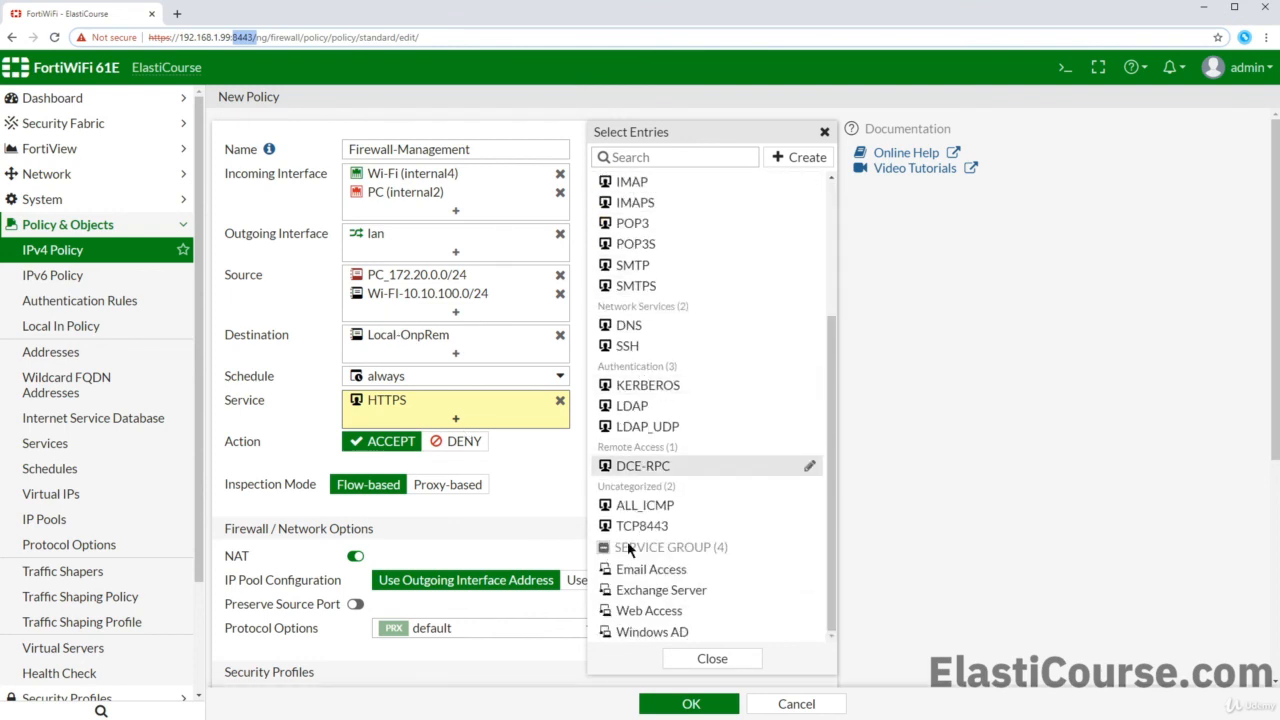
pyautogui.click(632, 526)
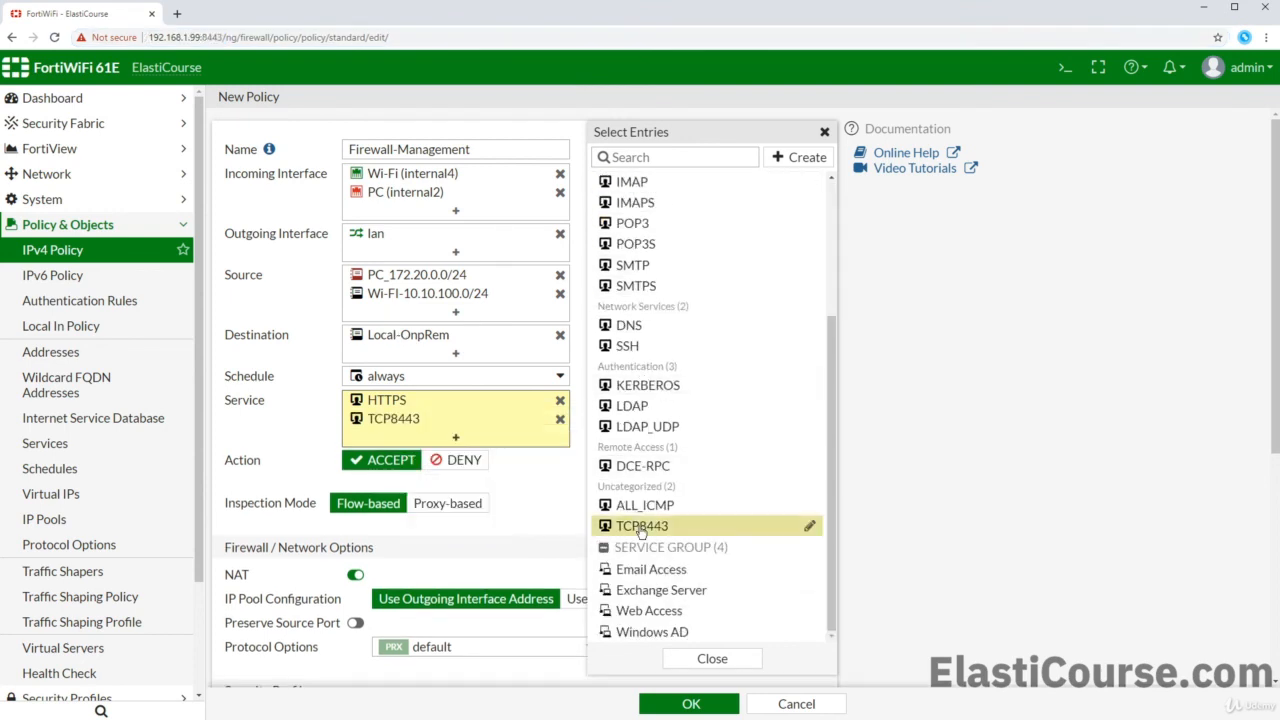
pyautogui.click(562, 401)
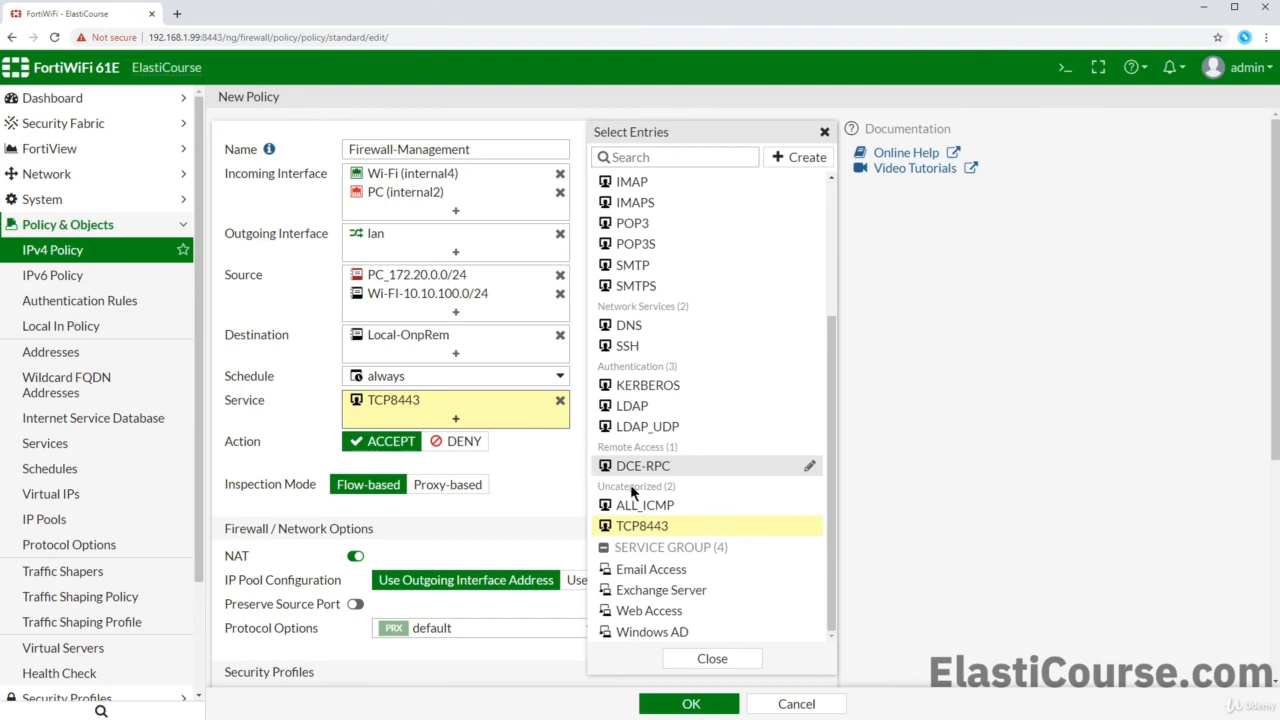
pyautogui.click(627, 345)
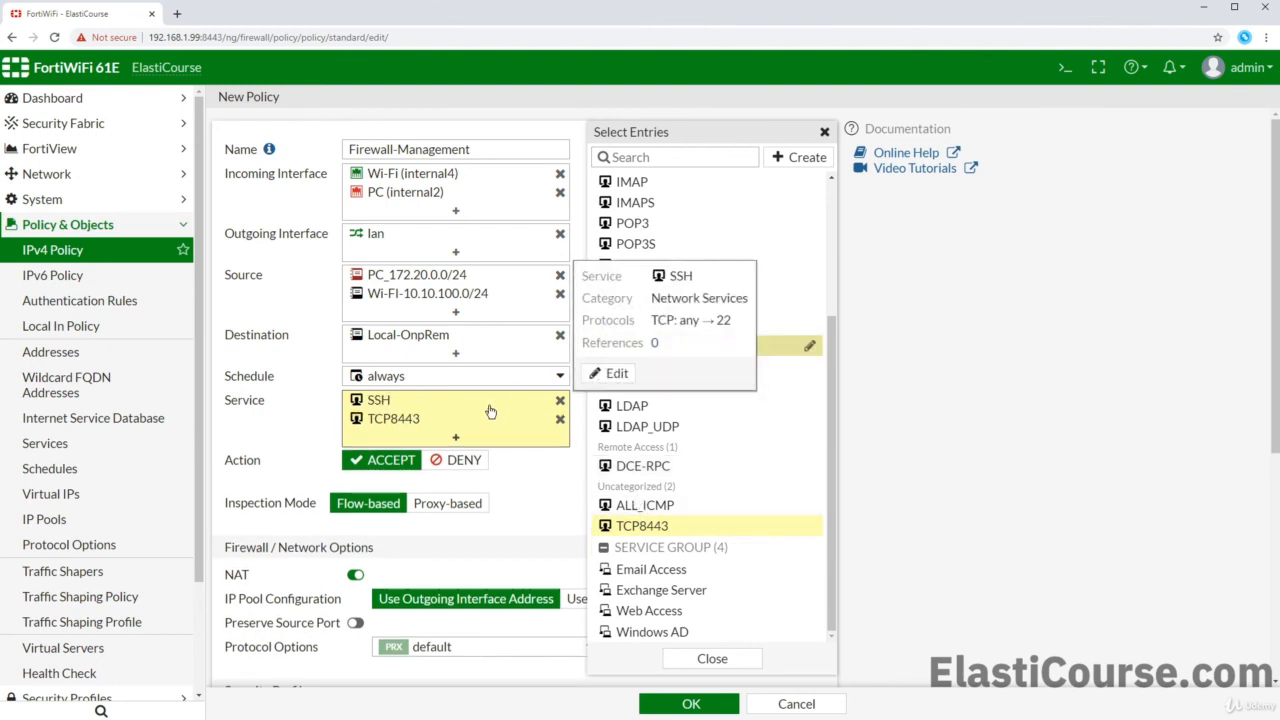
pyautogui.click(824, 132)
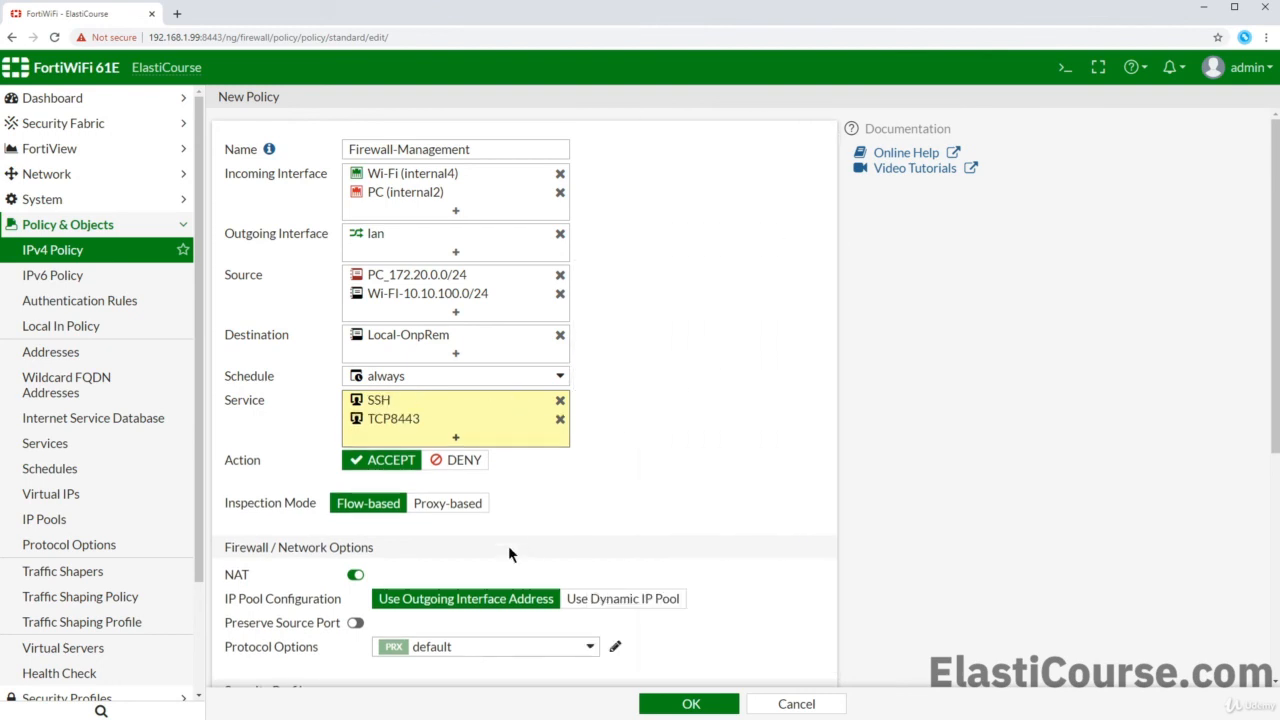
# - Disable NAT for the Firewall-Management policy and save it
pyautogui.click(355, 574)
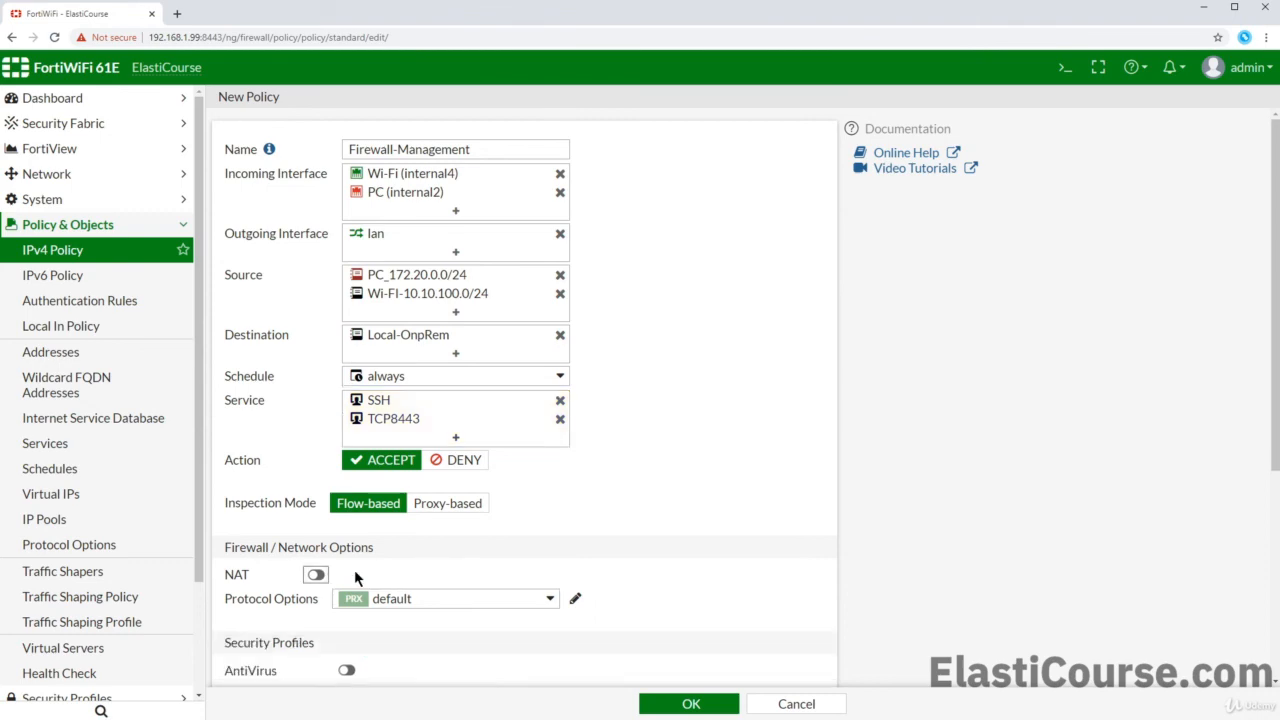
pyautogui.scroll(-5, 355, 577)
pyautogui.click(678, 703)
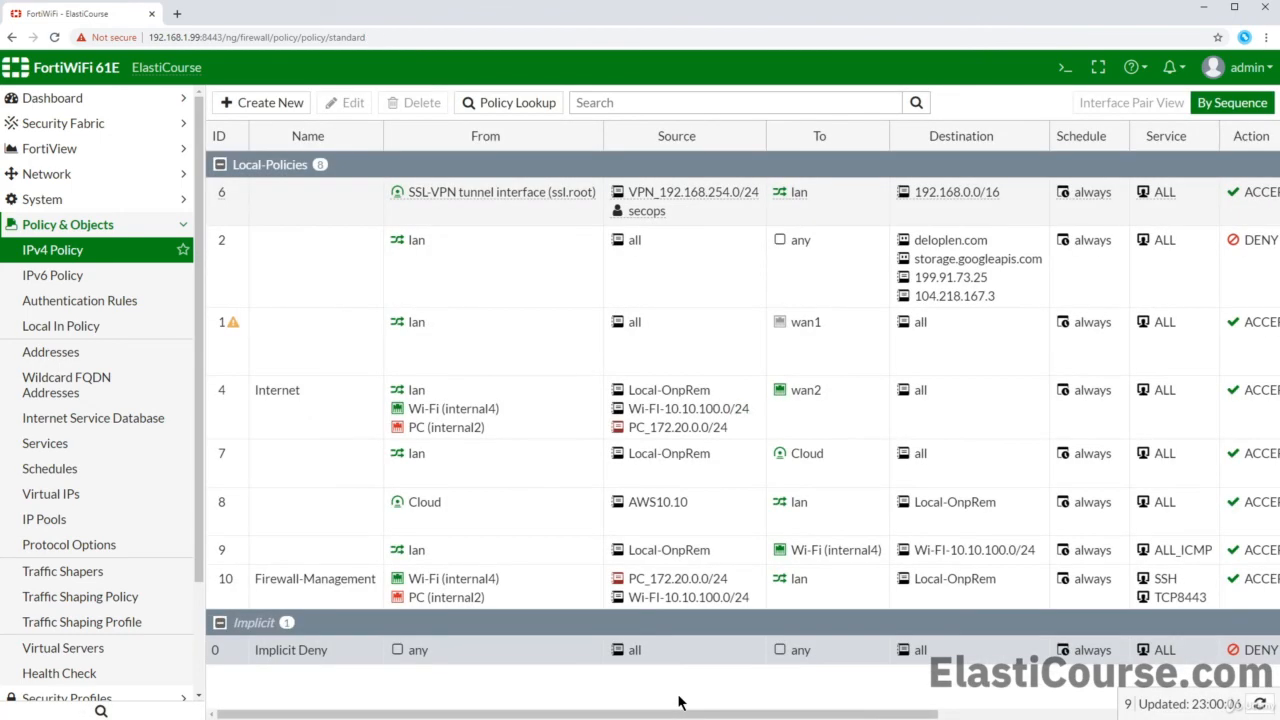
pyautogui.click(311, 602)
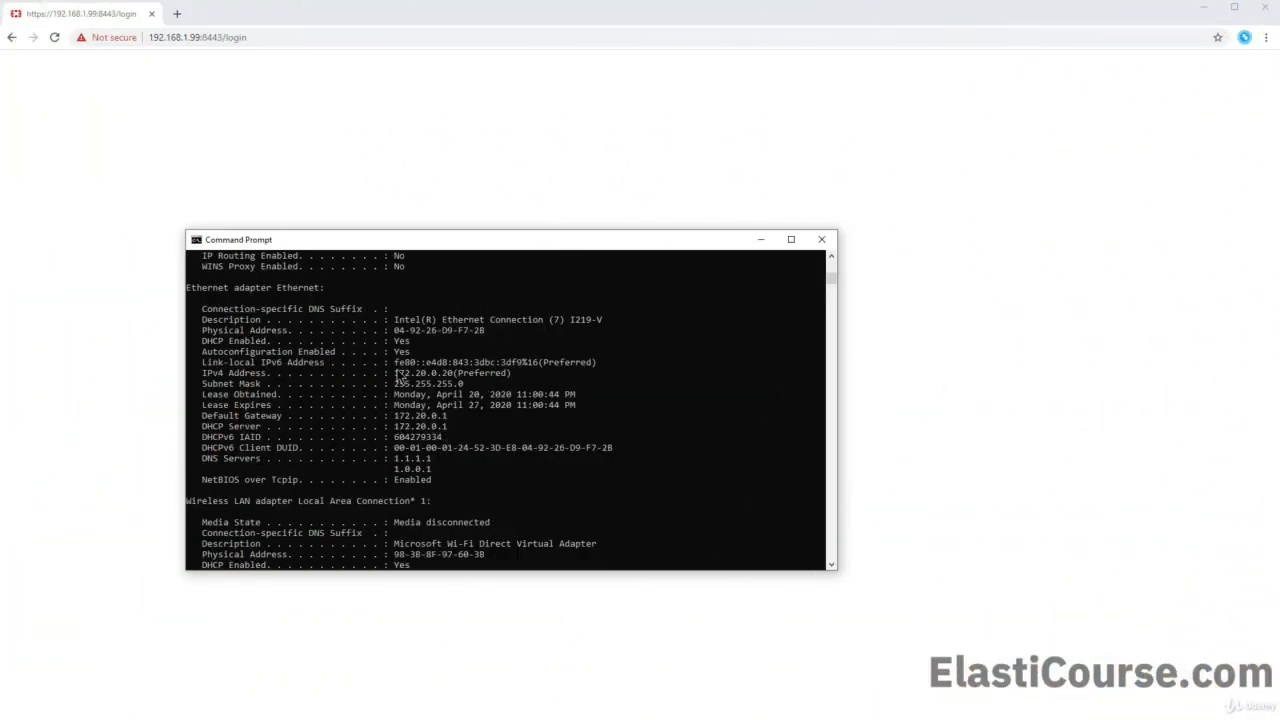
# - Check the PC's Ethernet IPv4 address in Command Prompt and the link status of internal2 and internal4 in the interface list
pyautogui.moveTo(396, 372); pyautogui.dragTo(455, 391)
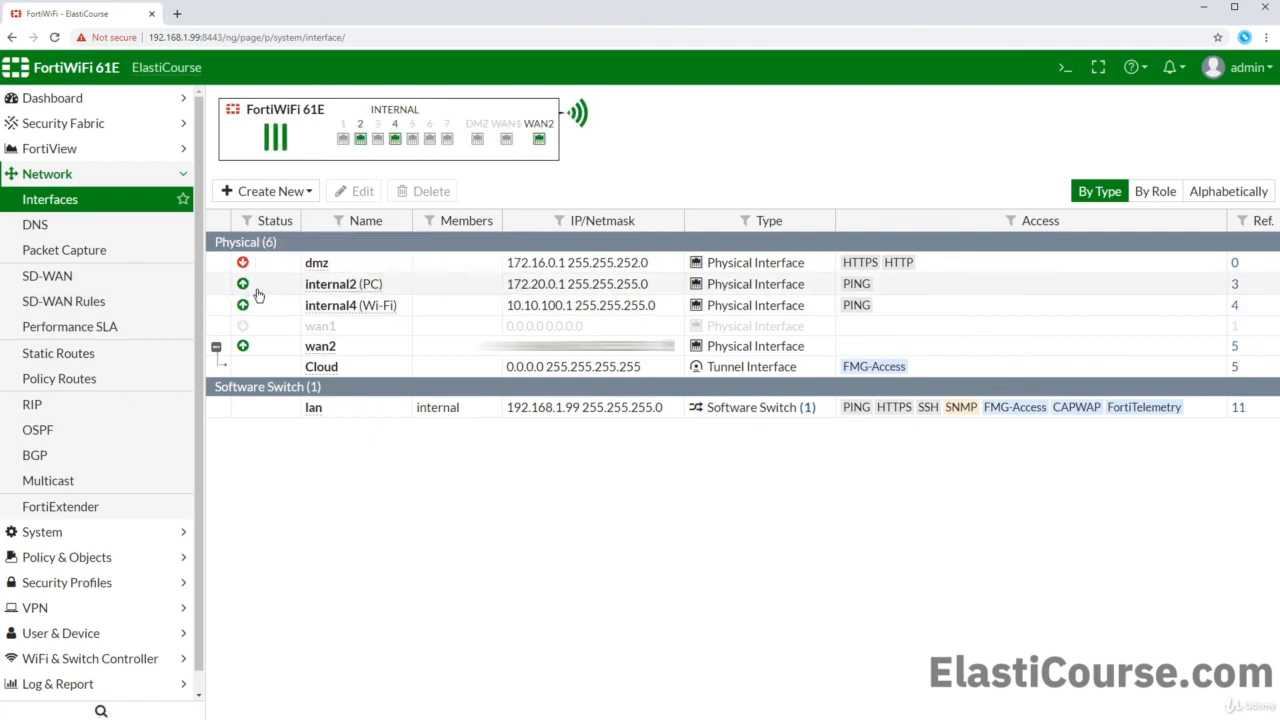
pyautogui.click(250, 290)
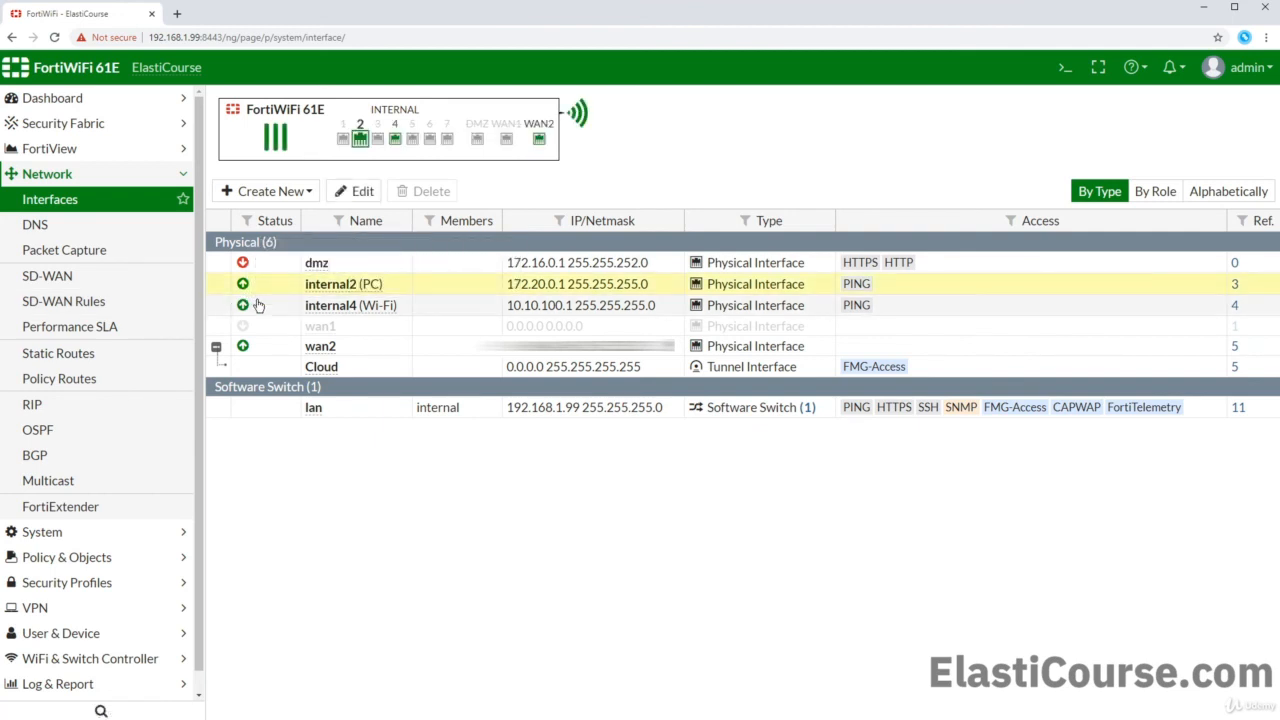
pyautogui.click(257, 305)
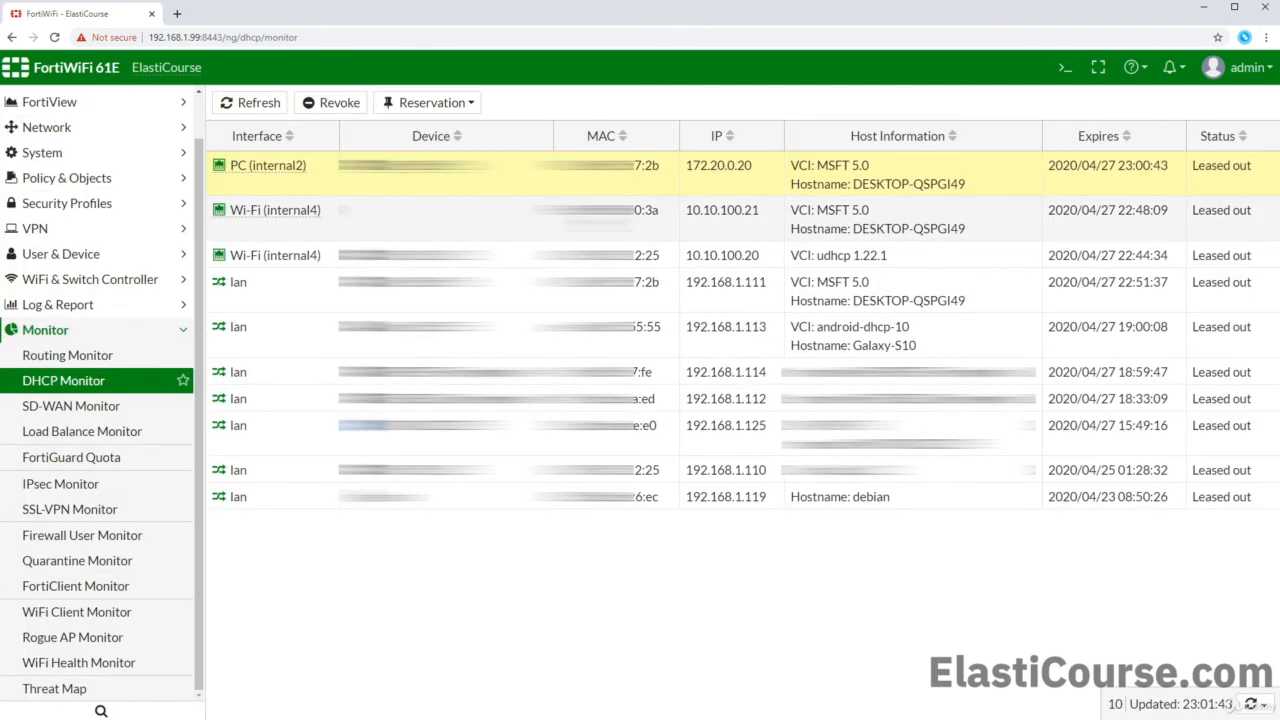
# - Examine the Wi-Fi (internal4) leases in the DHCP monitor
pyautogui.click(275, 210)
pyautogui.click(275, 255)
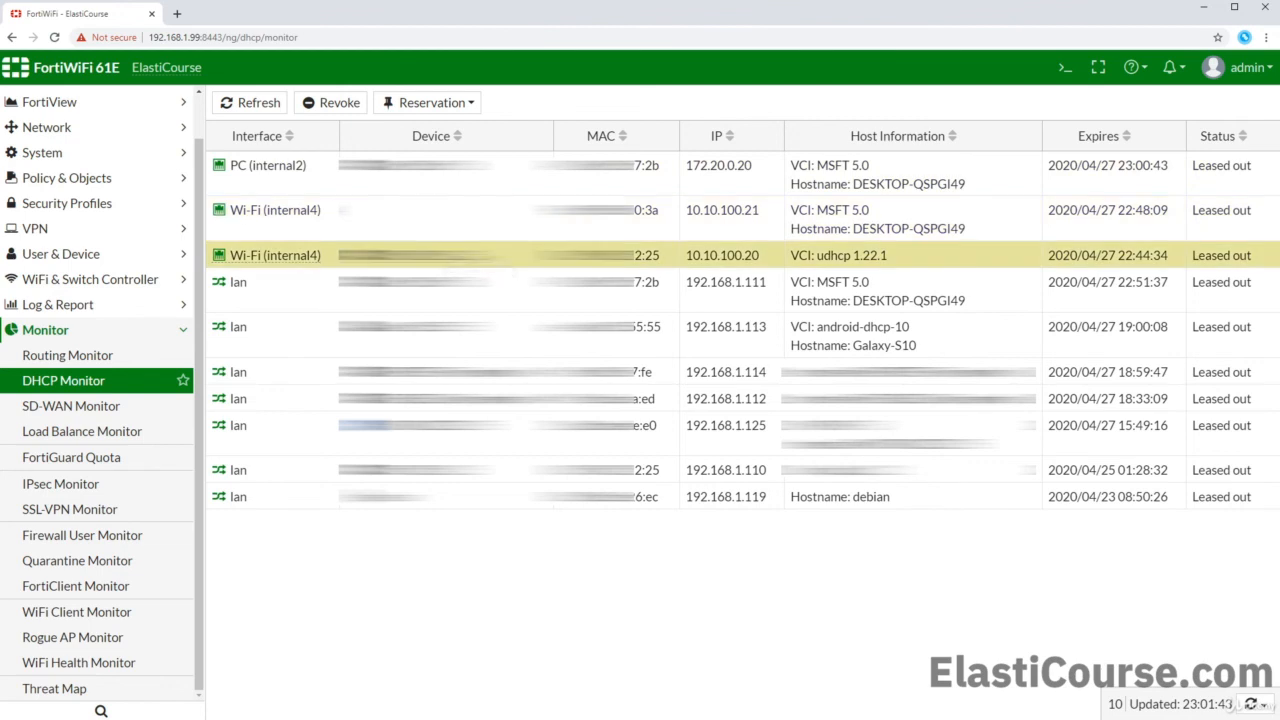
pyautogui.click(275, 210)
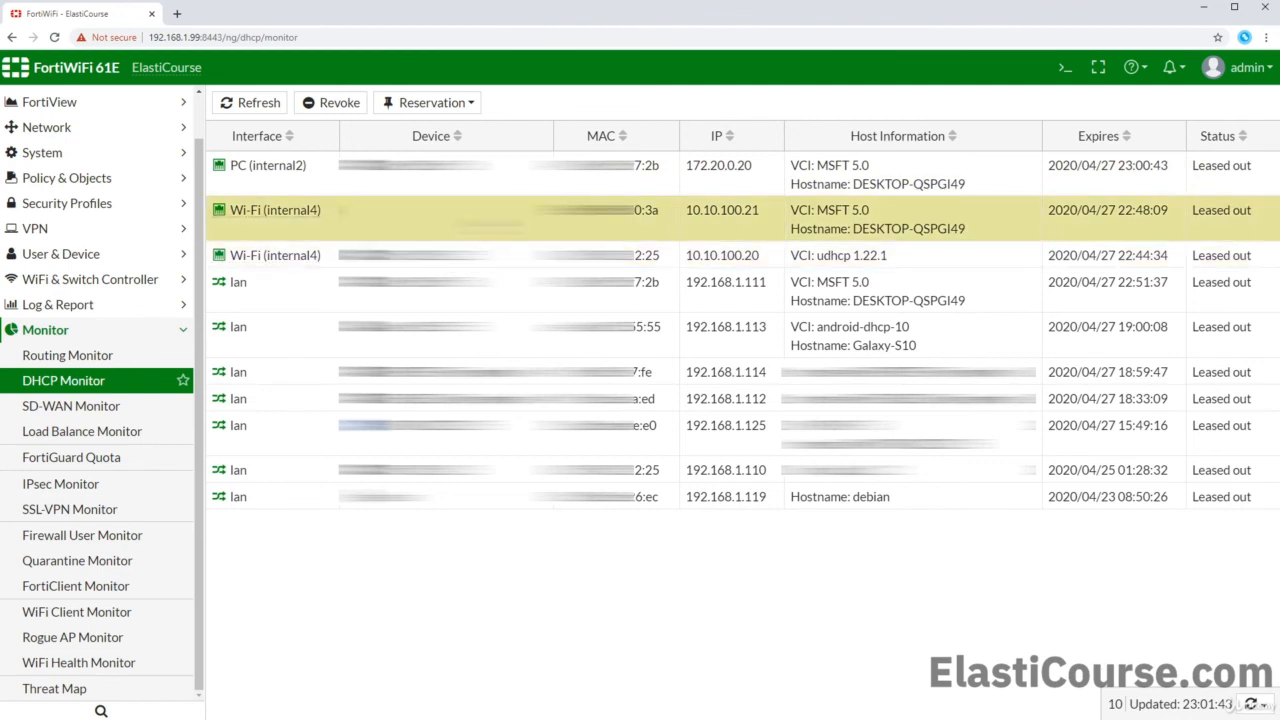